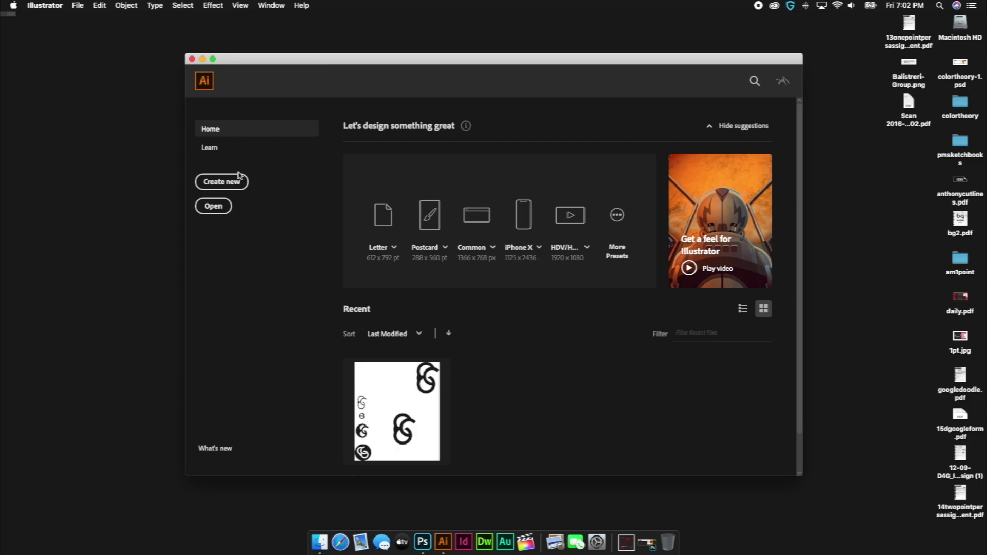
Create a new Letter-size document named "12step_" followed by the designer's name
click(227, 183)
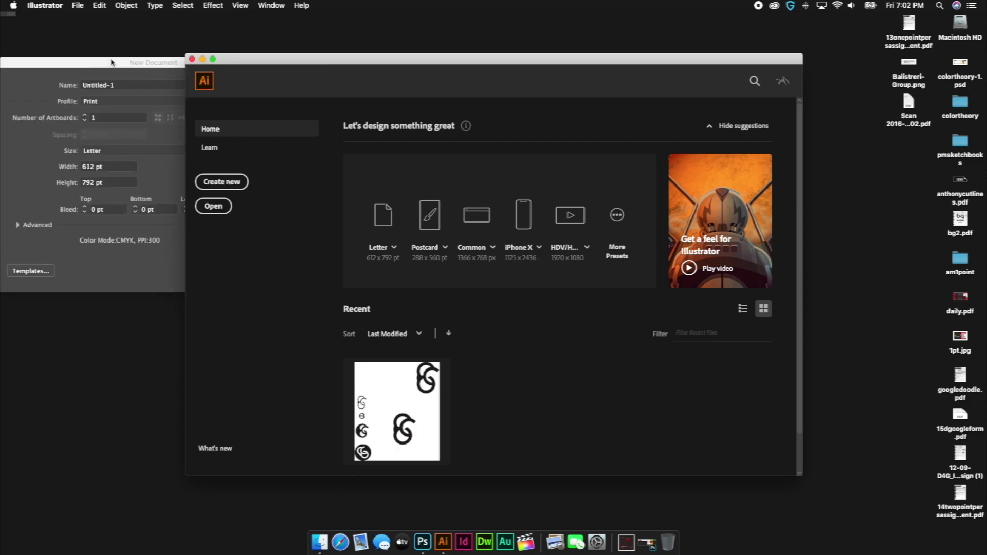
click(107, 154)
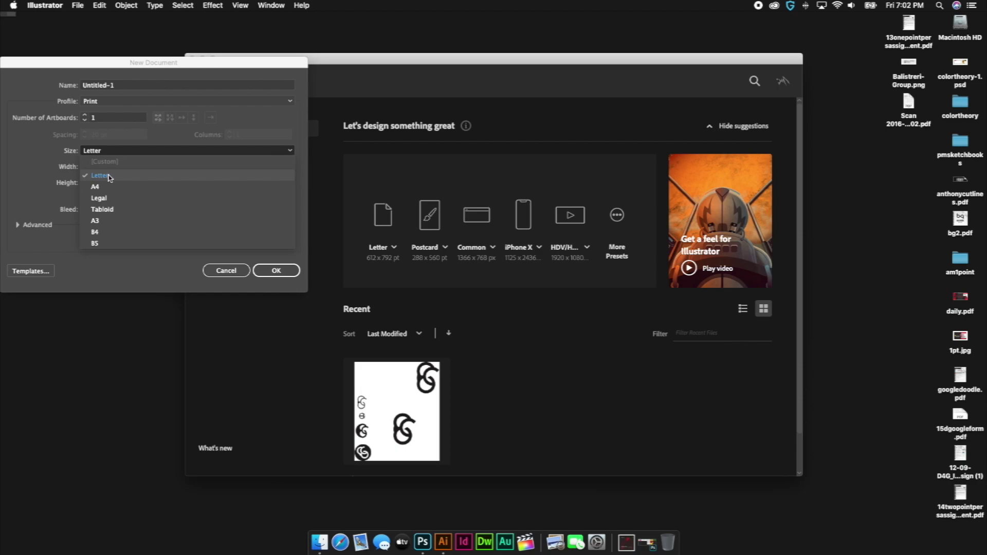
click(109, 177)
click(88, 84)
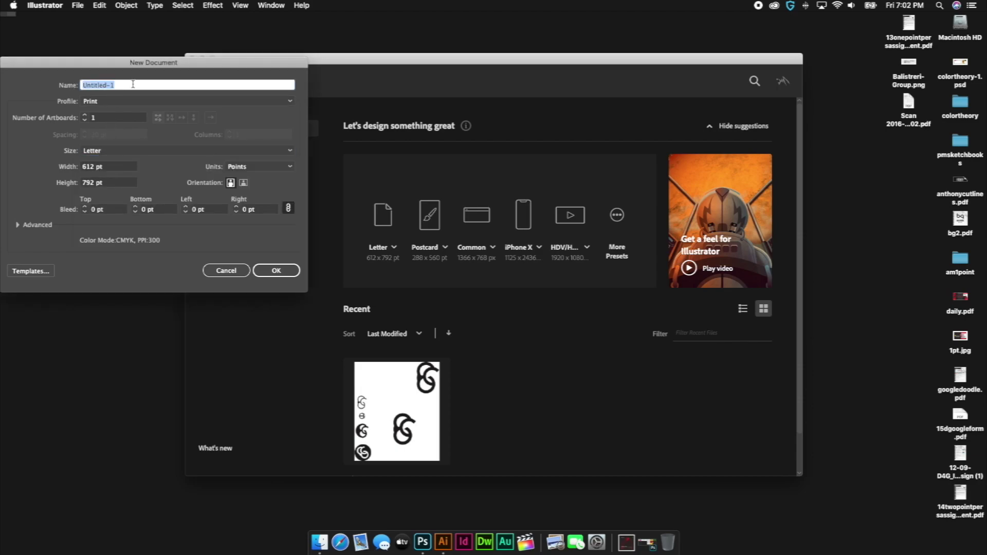
text(12step_jmoore)
click(275, 269)
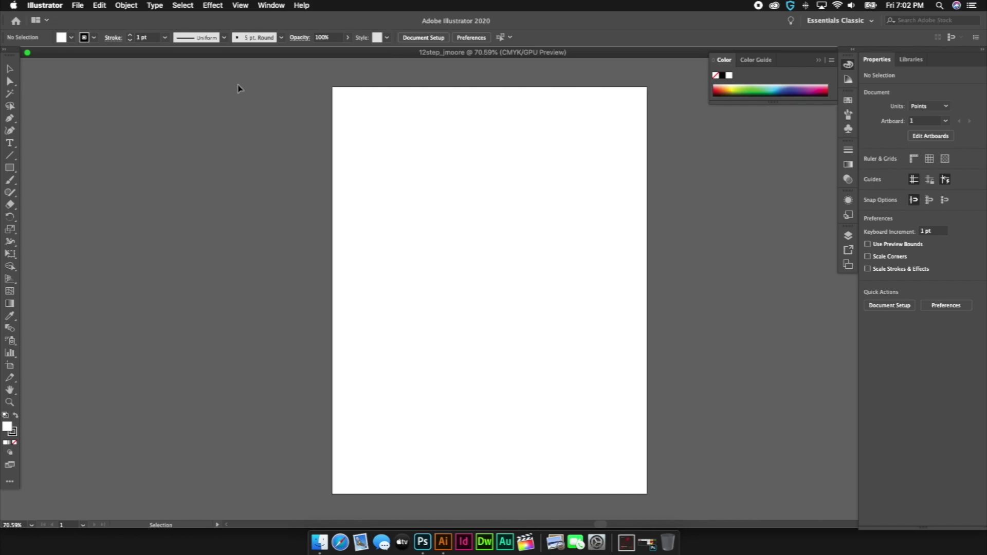
Show the rulers, set their units to inches, and shift the document window so the vertical ruler is uncovered
click(241, 6)
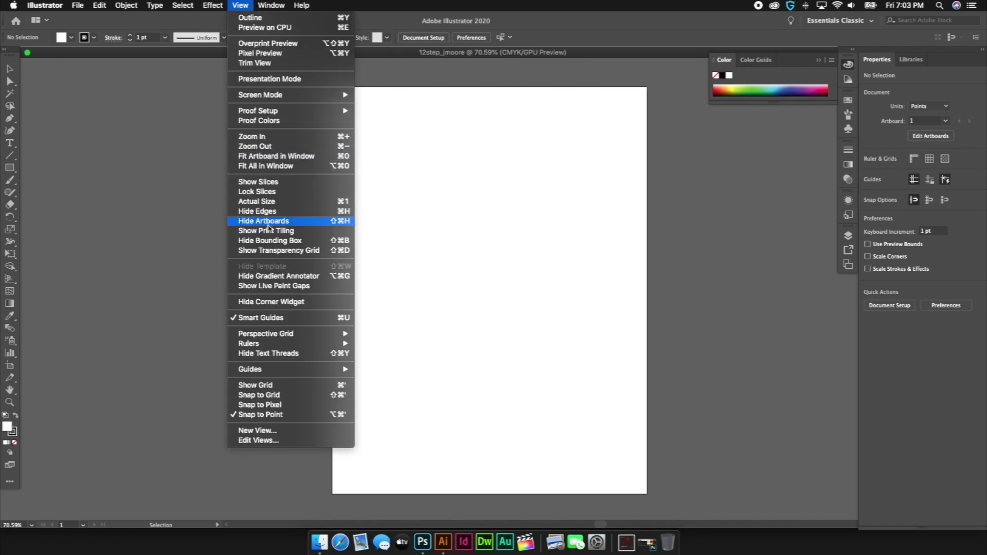
click(372, 345)
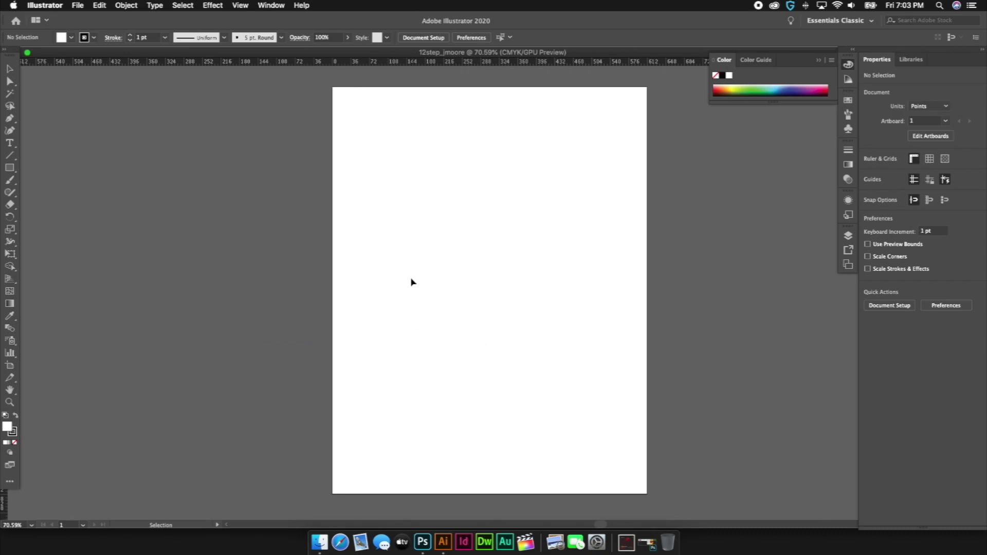
right_click(418, 63)
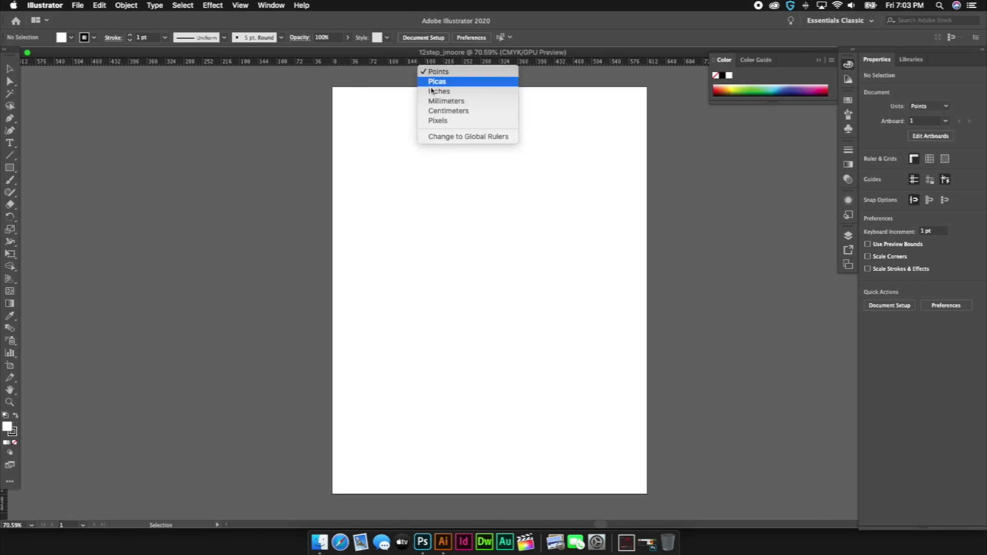
click(434, 92)
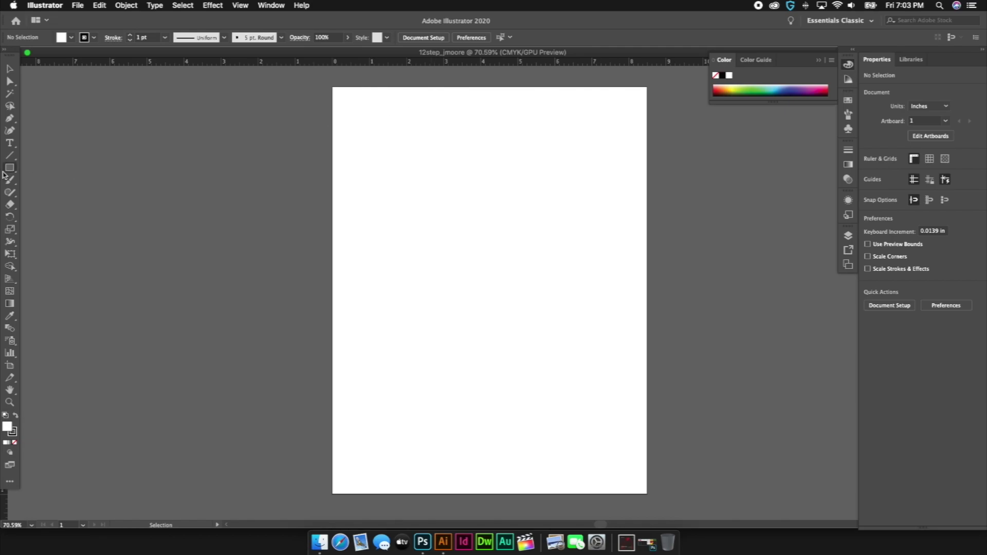
drag(57, 53, 79, 53)
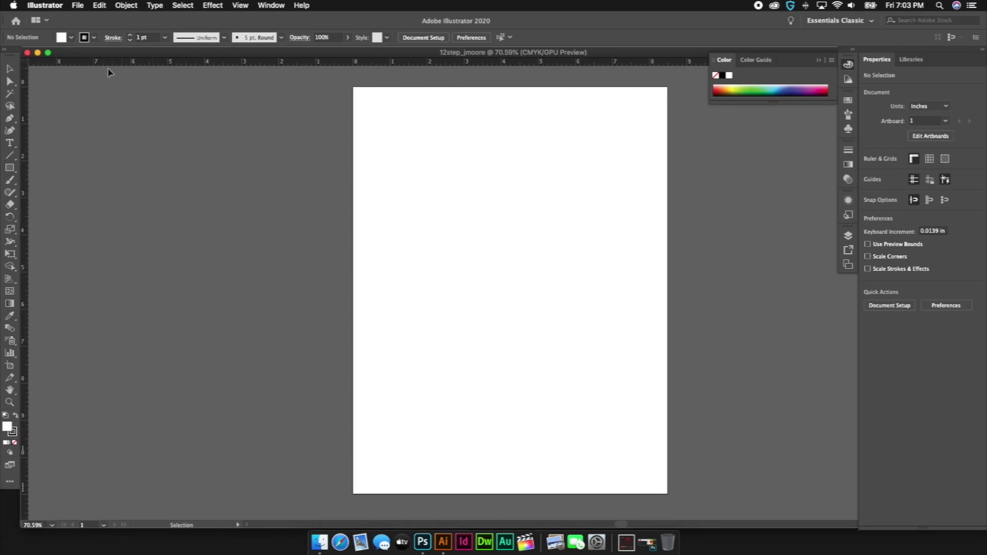
Create a circle 1 in wide and 1 in high on the artboard with the Ellipse tool
click(10, 168)
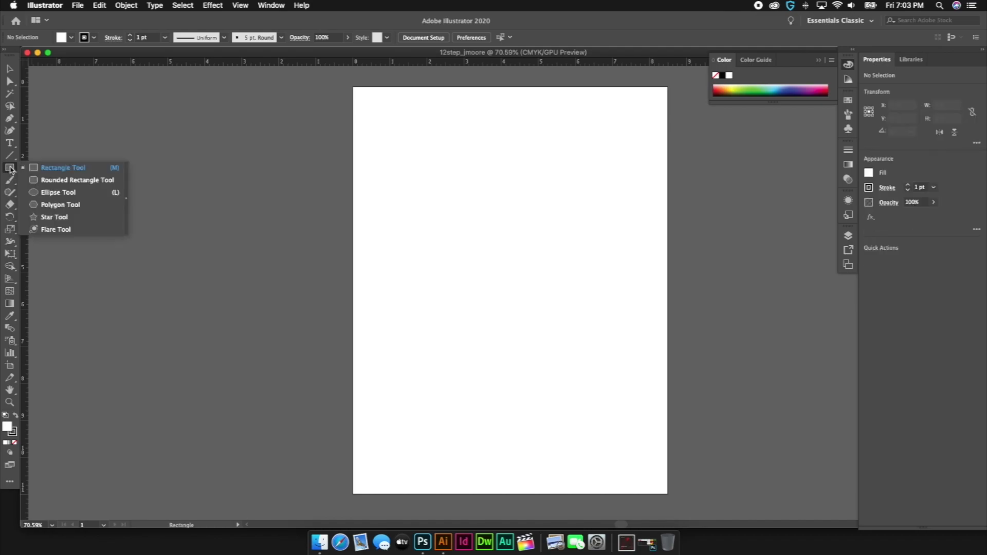
click(59, 194)
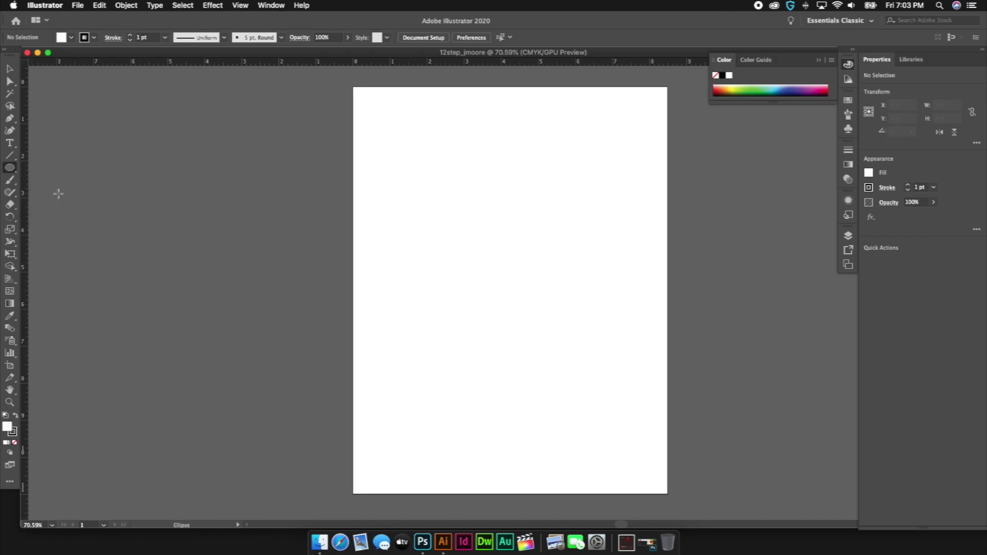
click(501, 165)
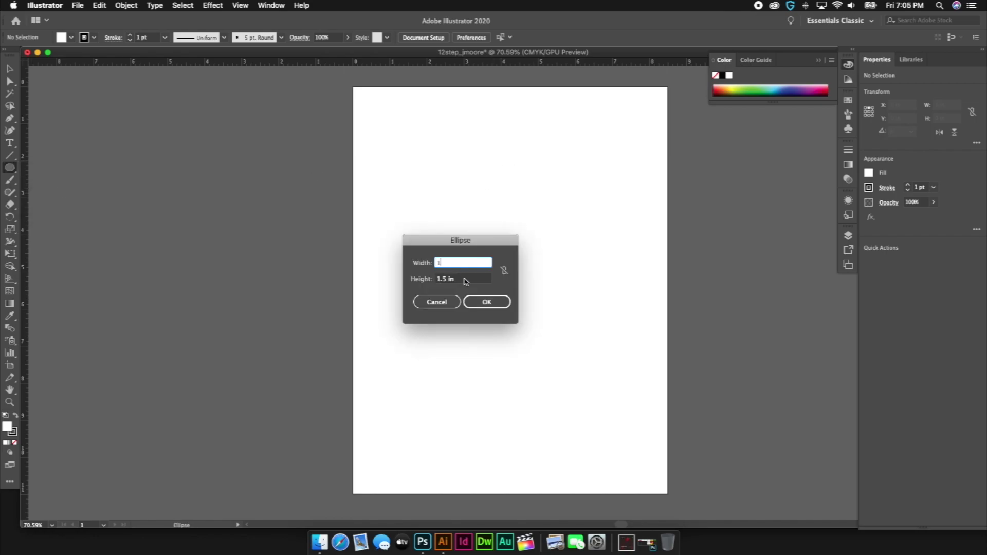
click(441, 280)
text(1)
key(Return)
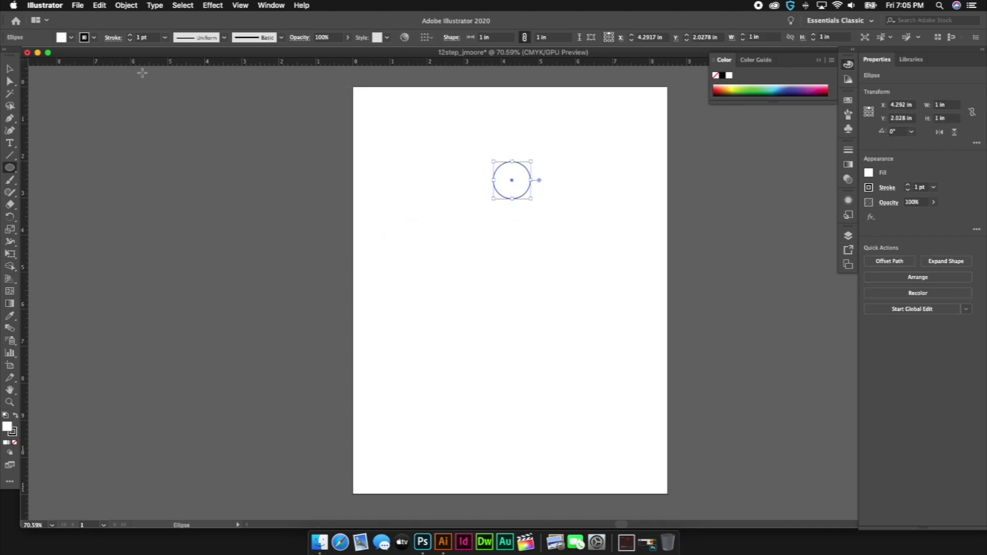
Position the circle at X 4.25 in and Y 1 in, and duplicate it straight down to about Y 5.21 in
click(10, 69)
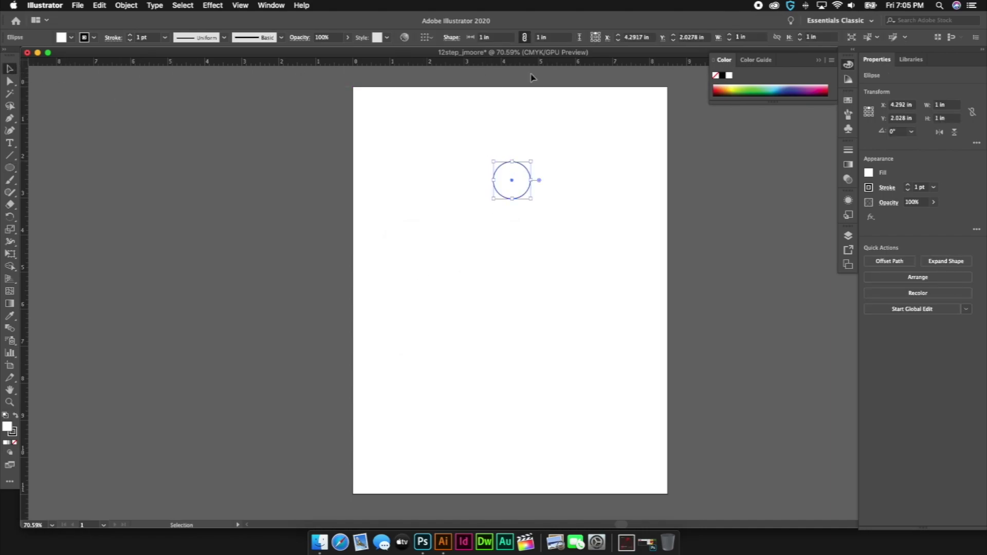
click(653, 39)
text(4.)
key(Return)
drag(708, 38, 680, 52)
text(1)
key(Return)
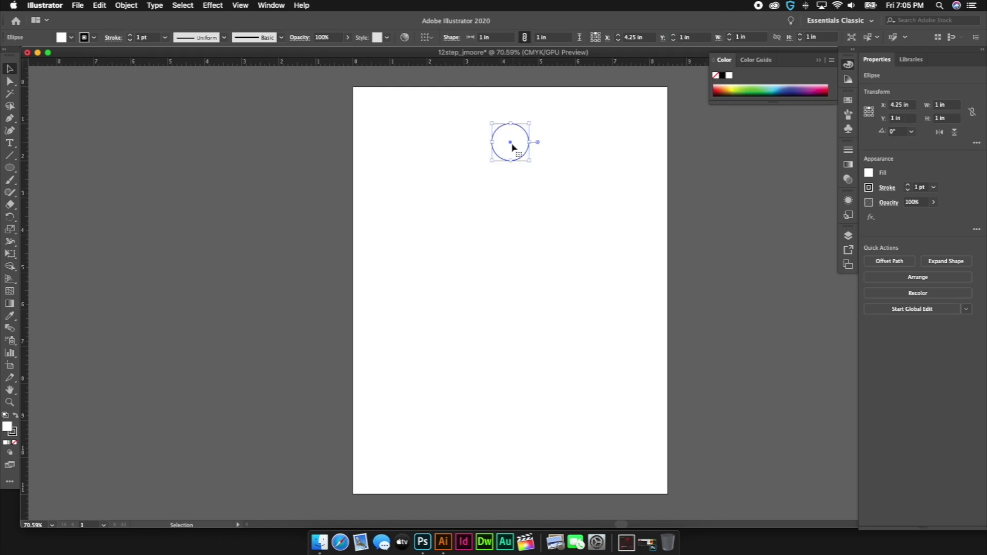
drag(515, 146, 513, 300)
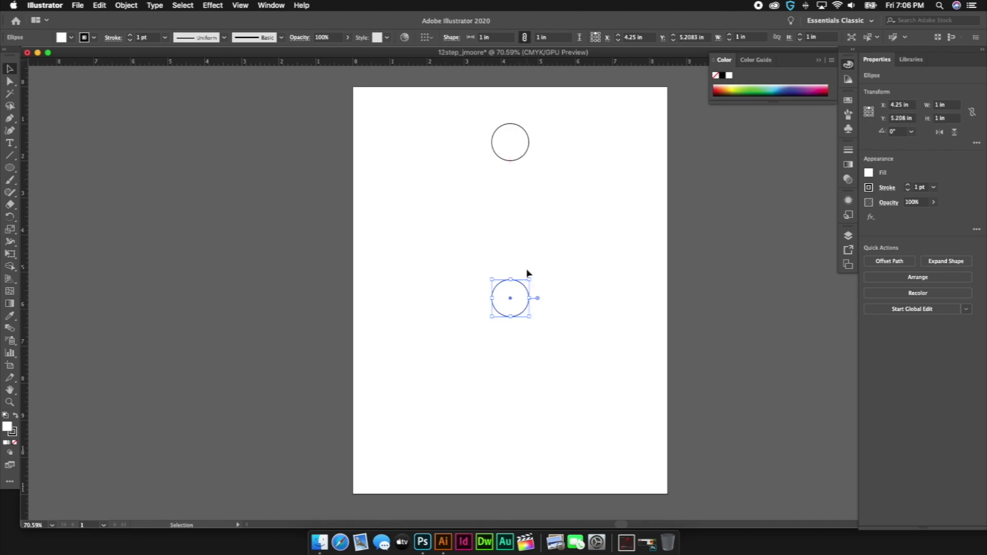
Copy both circles, paste them in place, and rotate the pasted pair 30° about their common centre
drag(538, 134, 476, 326)
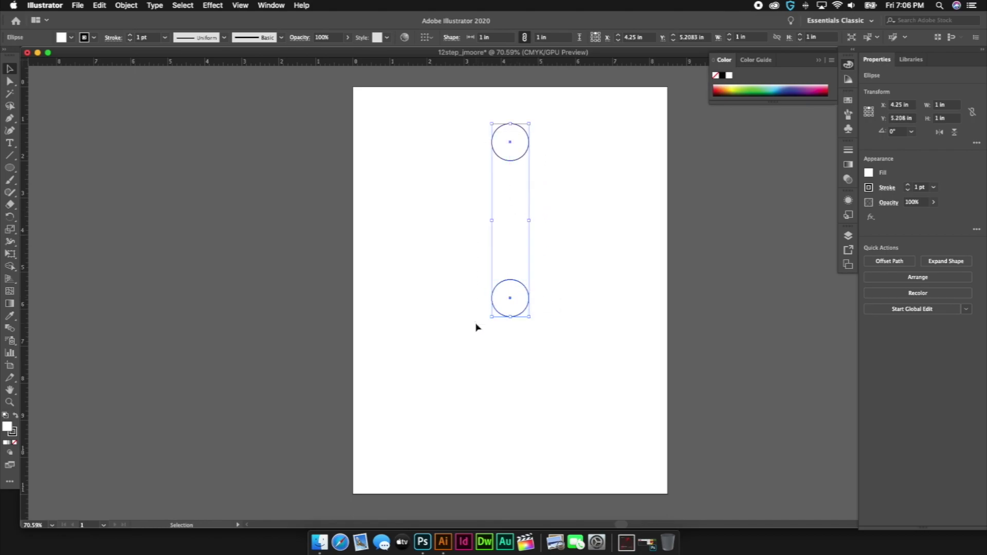
click(136, 5)
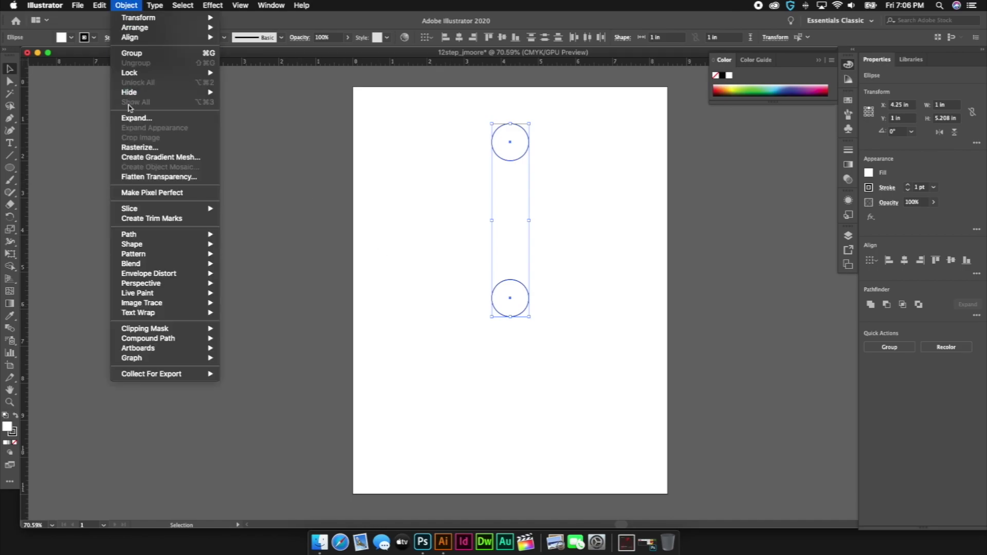
mouse_move(105, 4)
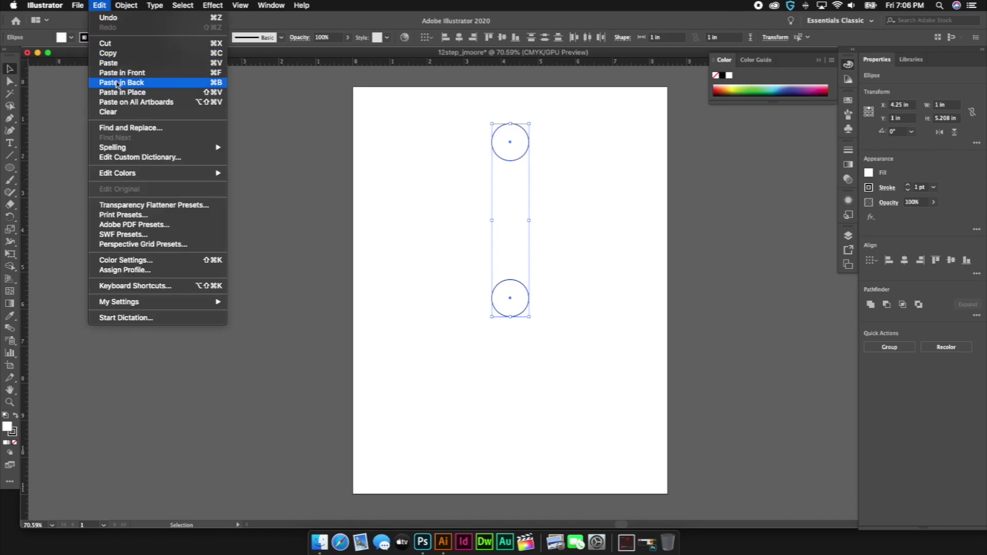
click(112, 54)
click(98, 5)
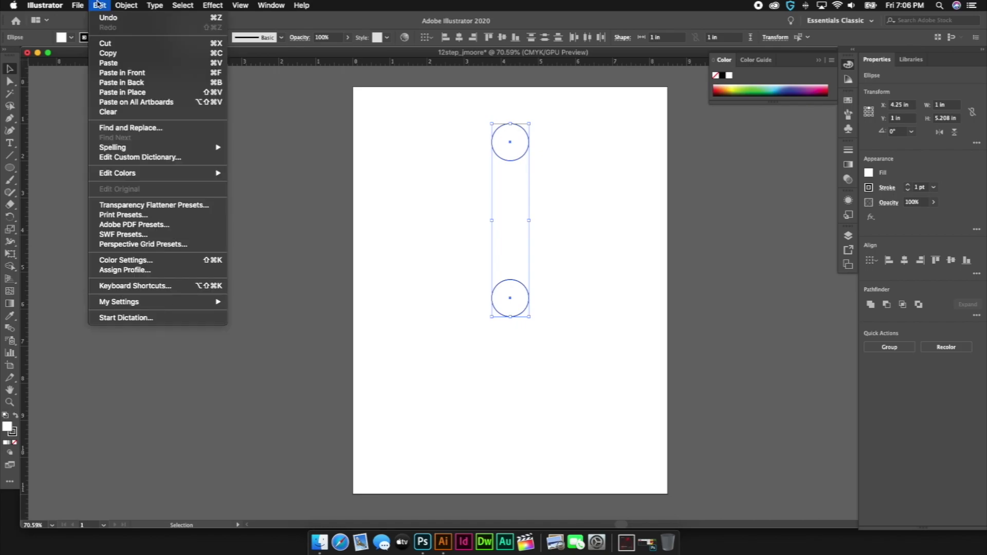
click(114, 92)
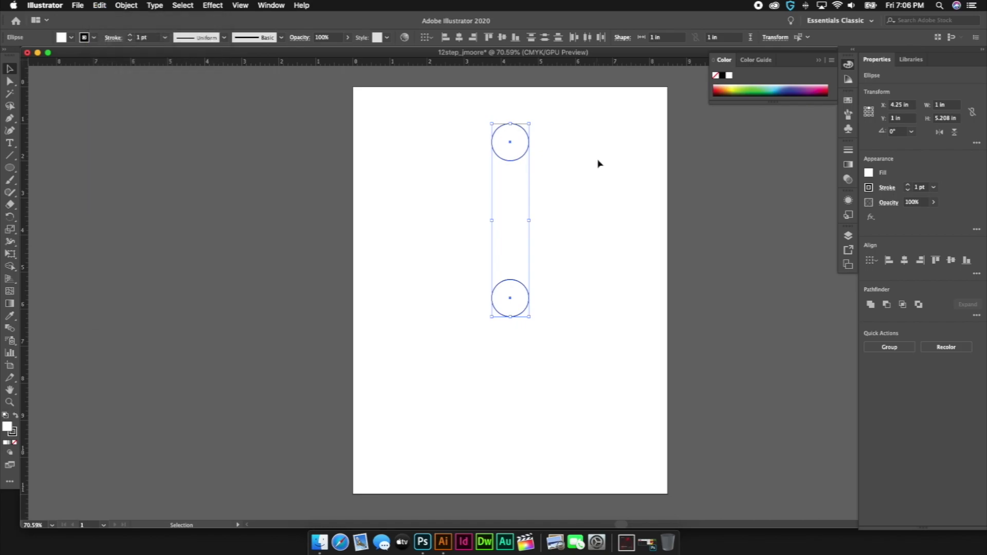
double_click(10, 216)
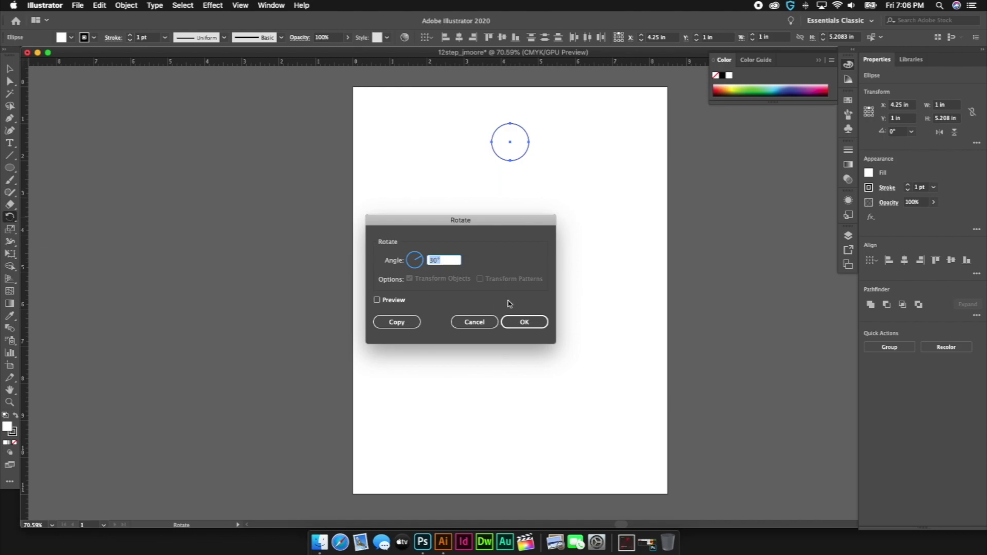
key(Return)
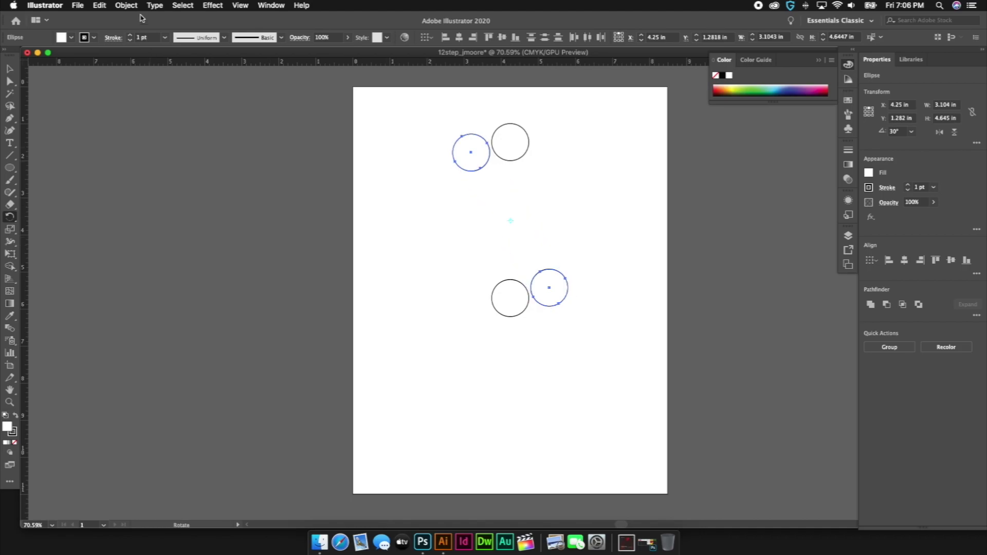
Paste a duplicate of the 30° circle pair in place and rotate it 30° further to the 60° position
click(127, 5)
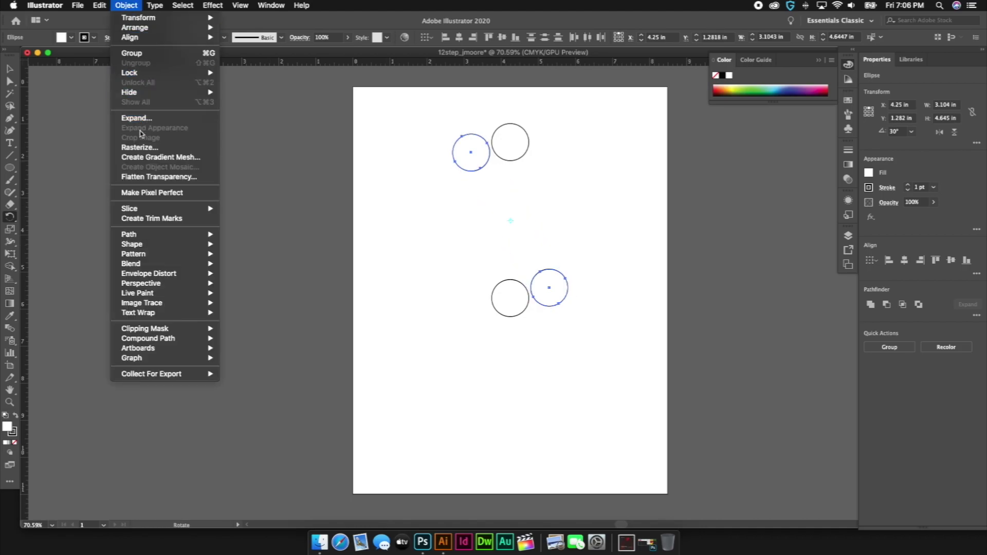
mouse_move(143, 43)
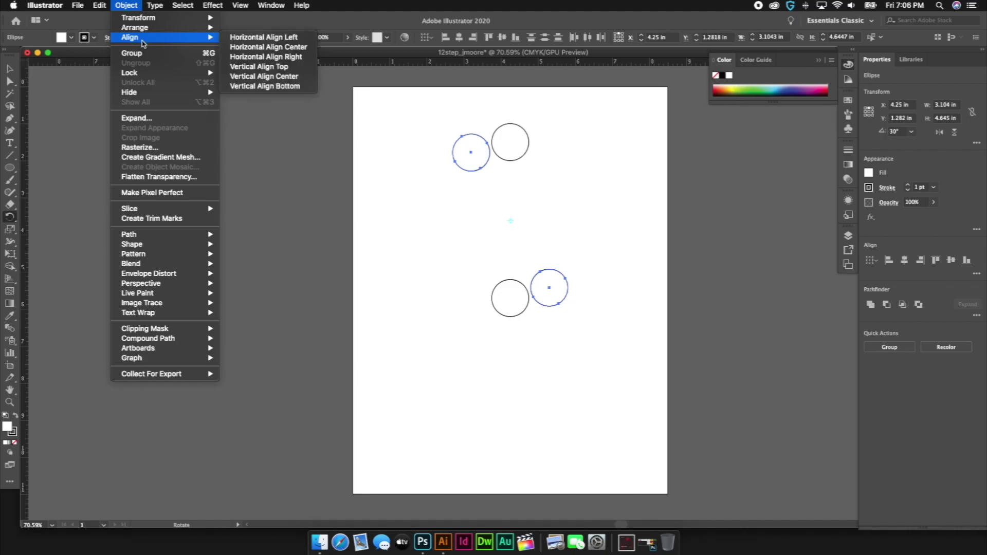
mouse_move(100, 6)
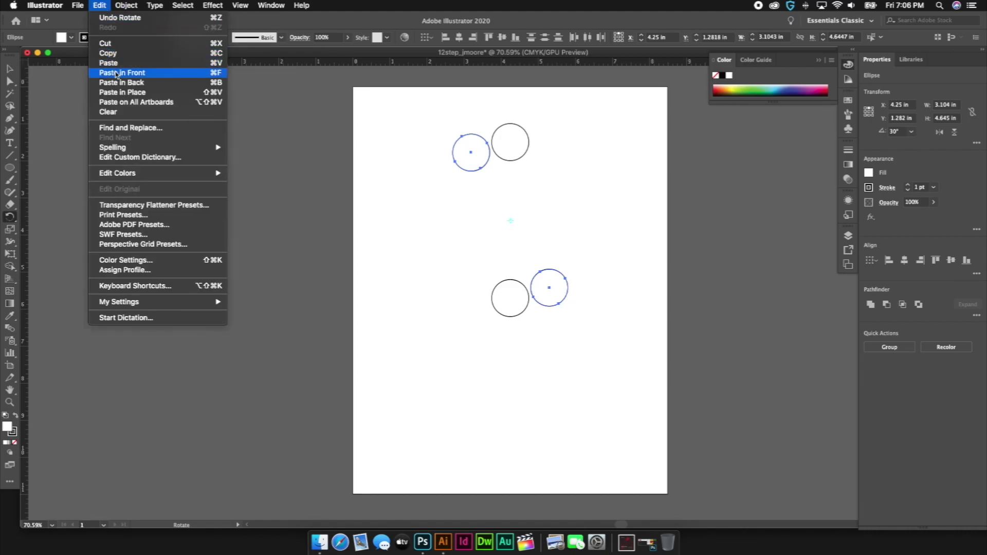
click(122, 92)
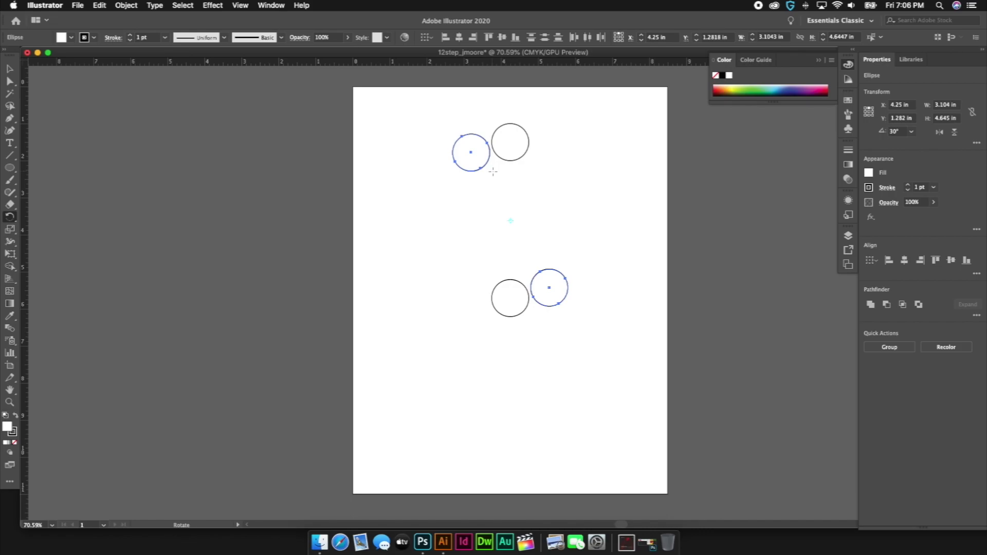
double_click(10, 217)
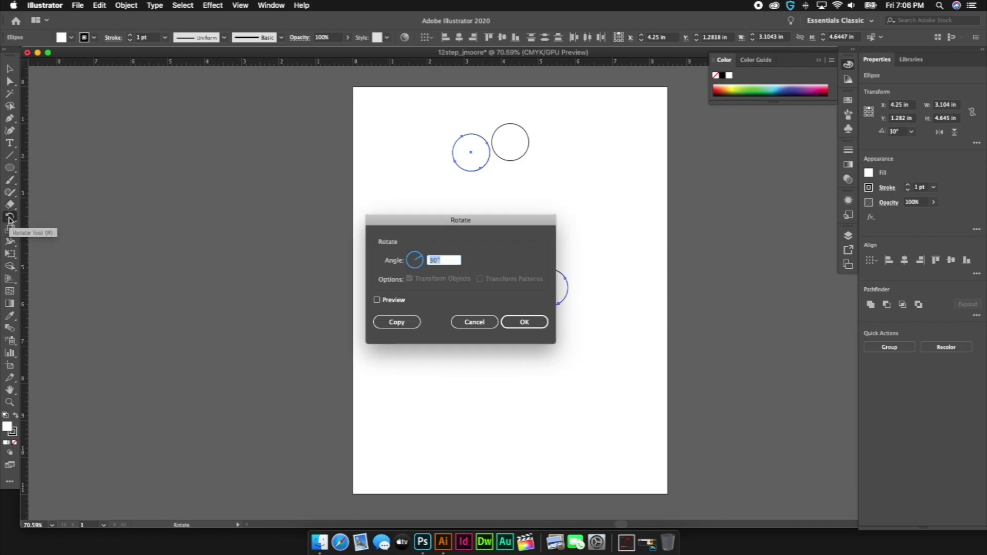
click(523, 322)
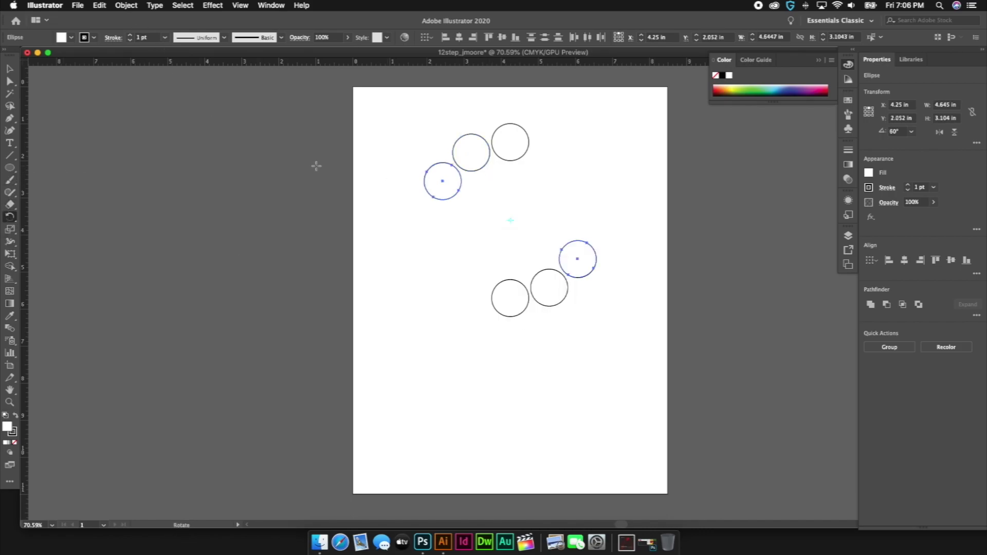
Copy the 60° circle pair, paste it in place, and rotate the pasted pair 30° further to the 90° position
key(super+c)
click(100, 5)
click(112, 93)
double_click(9, 216)
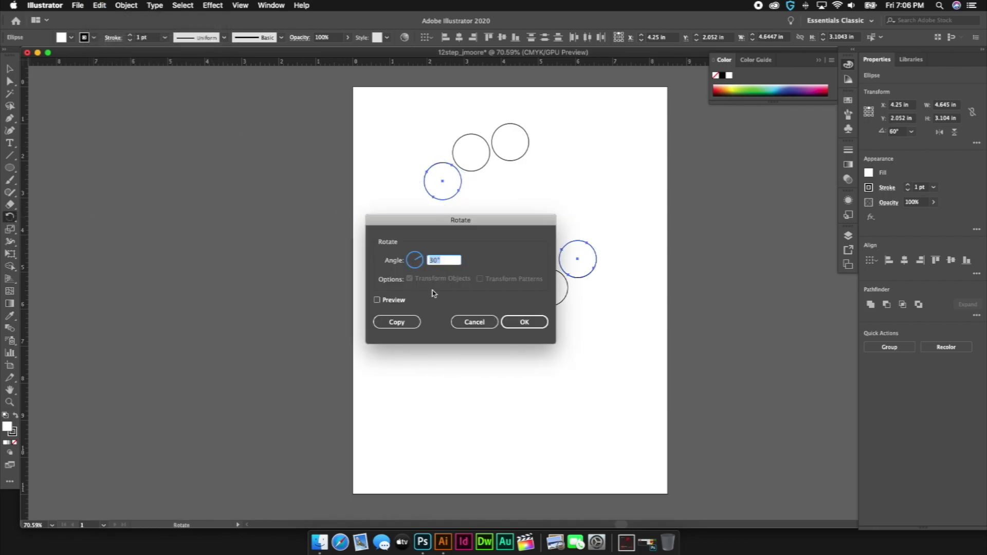
click(539, 323)
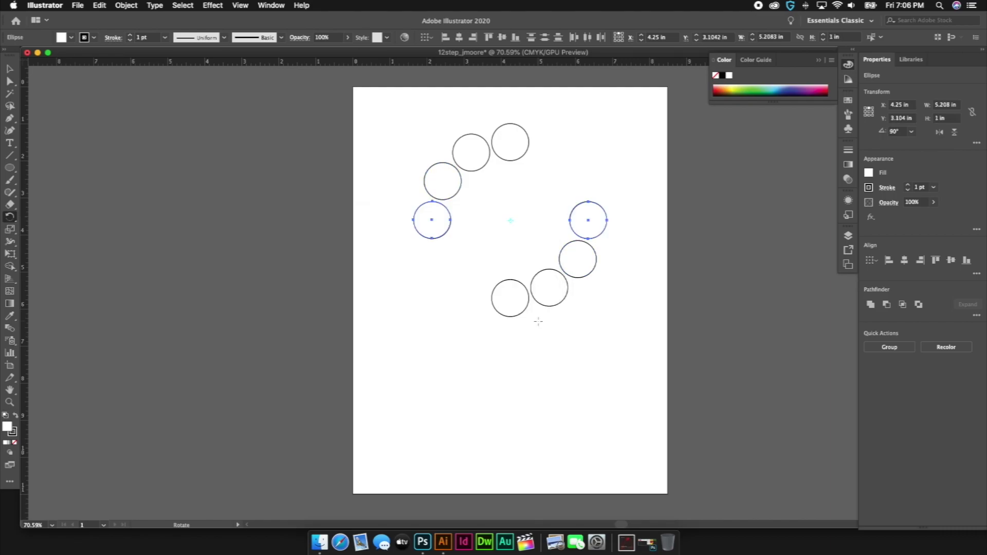
Copy the 90° circle pair, paste it in place, and rotate the pasted pair 30° further to the 120° position
key(super+c)
click(100, 6)
click(136, 93)
double_click(8, 219)
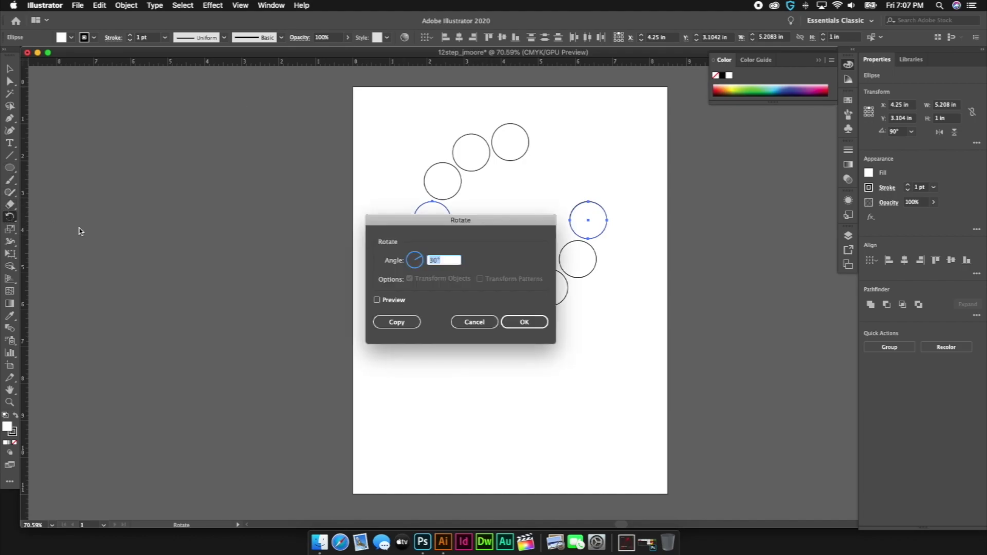
click(523, 323)
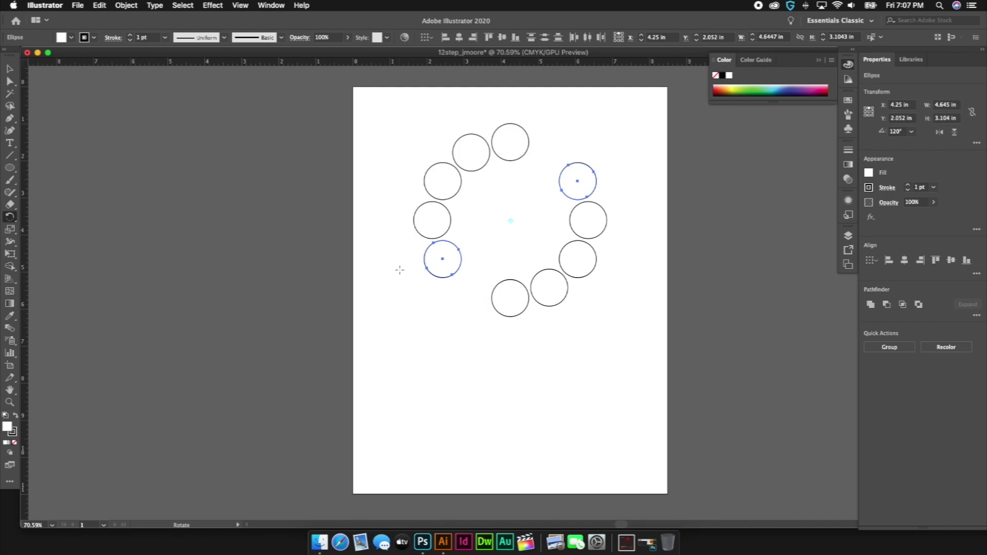
Copy the 120° circle pair, paste it in place, rotate the pasted pair 30° further to the 150° position, and deselect
key(super+c)
key(super+f)
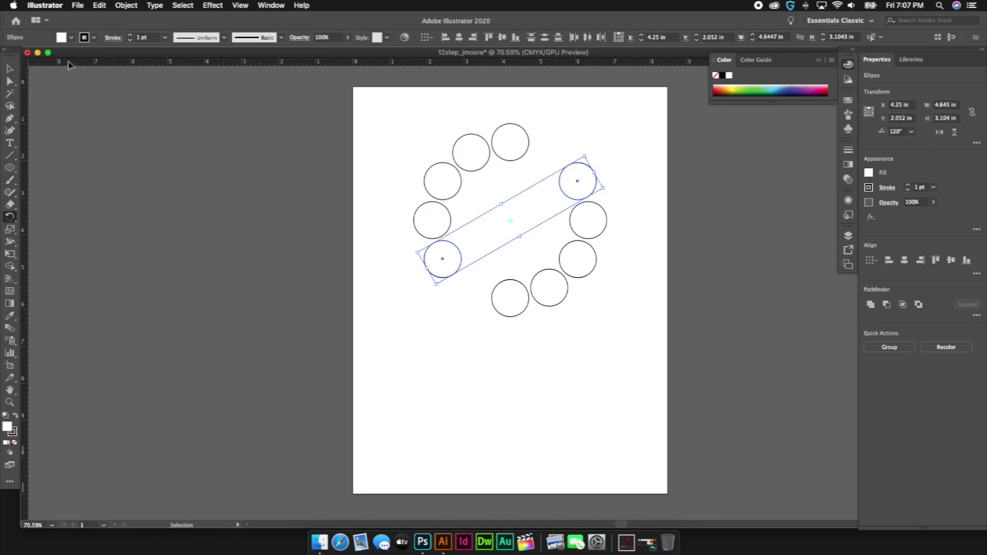
click(100, 5)
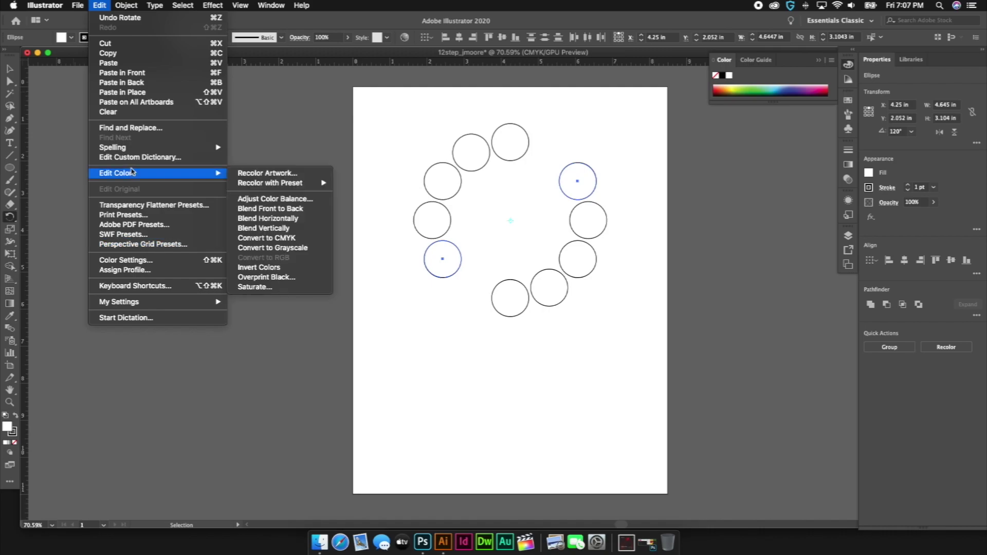
click(456, 232)
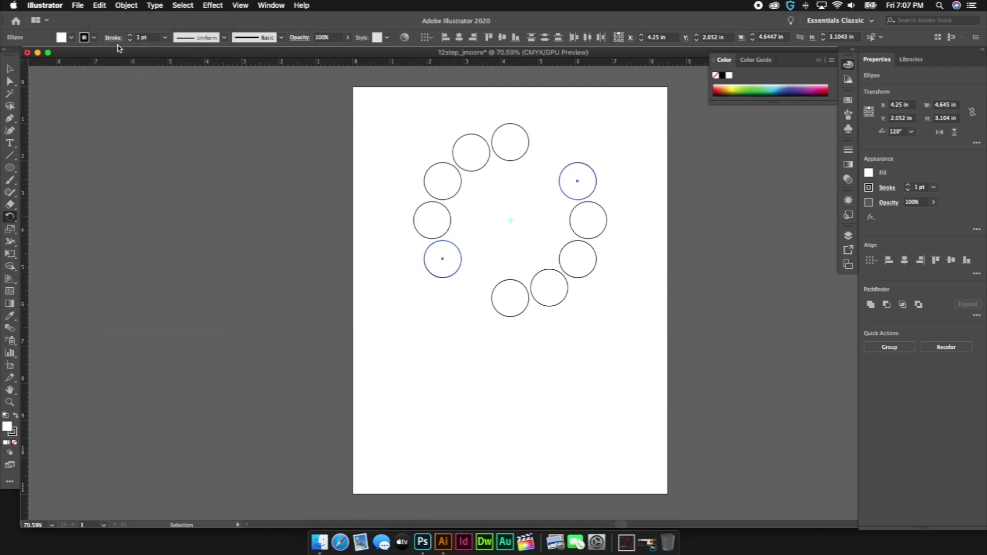
double_click(10, 216)
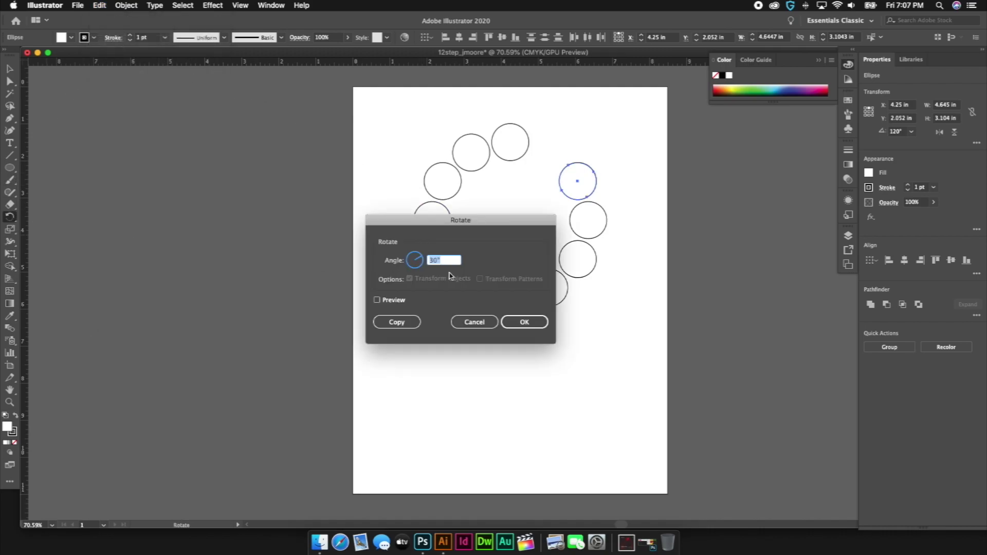
click(513, 322)
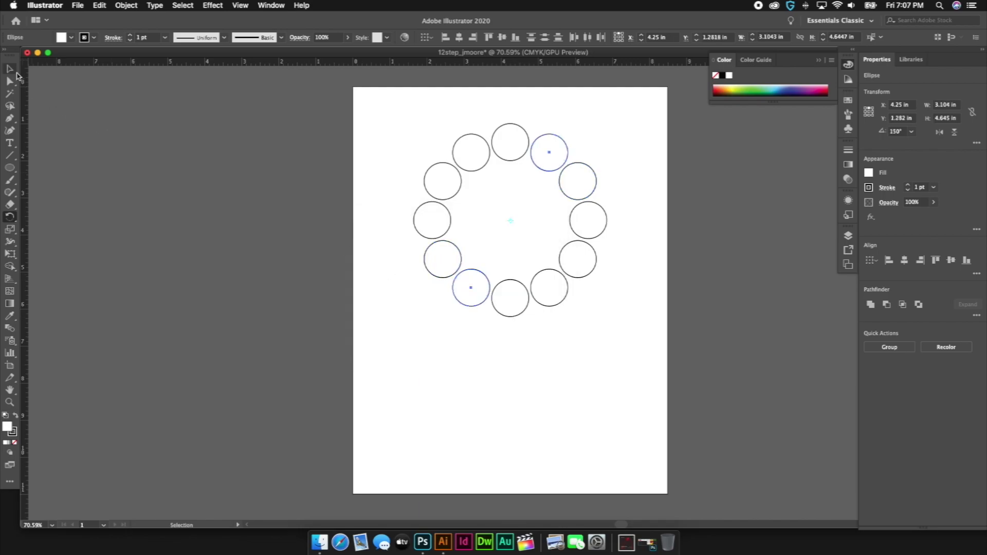
click(9, 70)
click(642, 196)
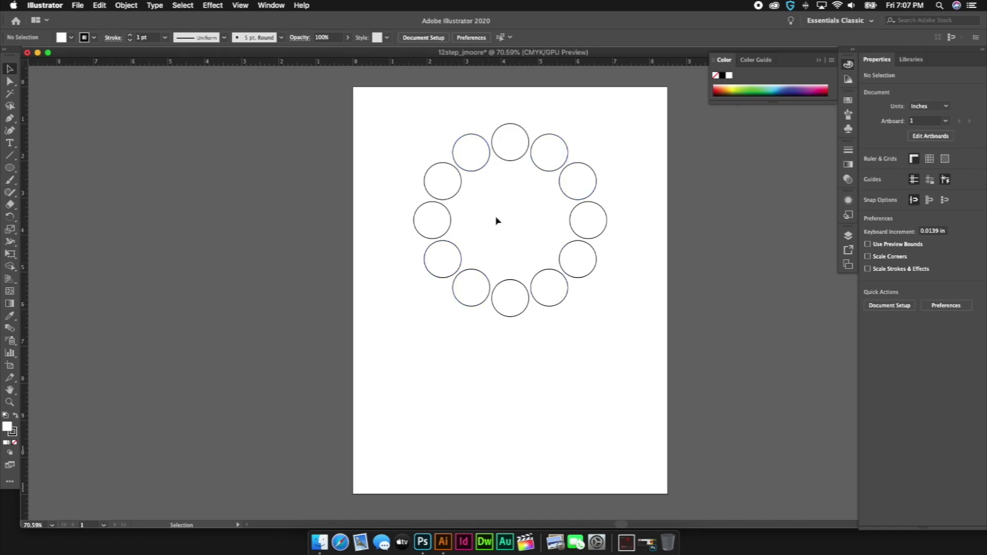
Select all twelve circles of the ring and move them straight up about 0.56 in, towards the page's upper edge
drag(400, 124, 642, 340)
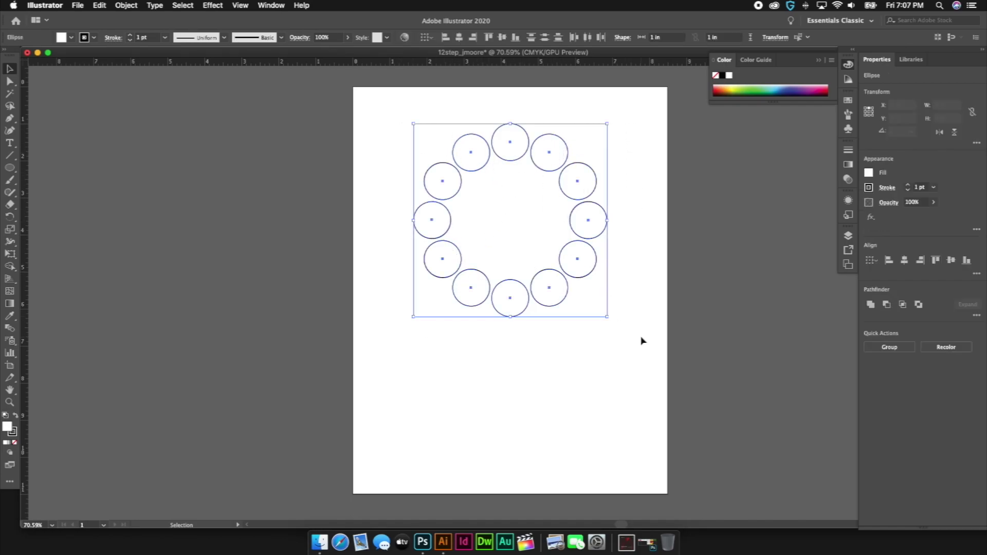
key(shift+Up)
key(shift+Up)
key(shift+Up)
key(shift+Up)
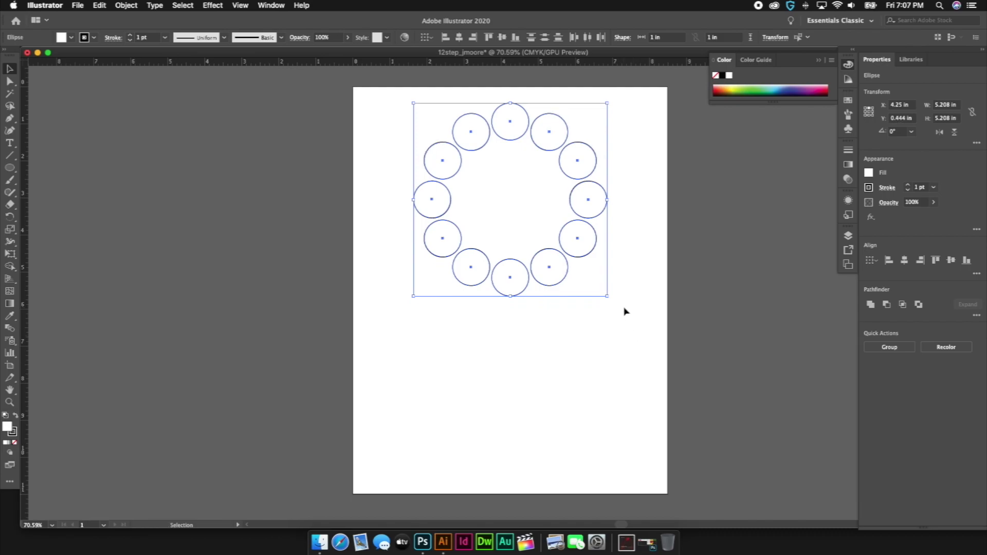
Draw a 1 × 1 in circle below the ring near the page's left edge and duplicate it about 6.1 in horizontally to the right
click(10, 167)
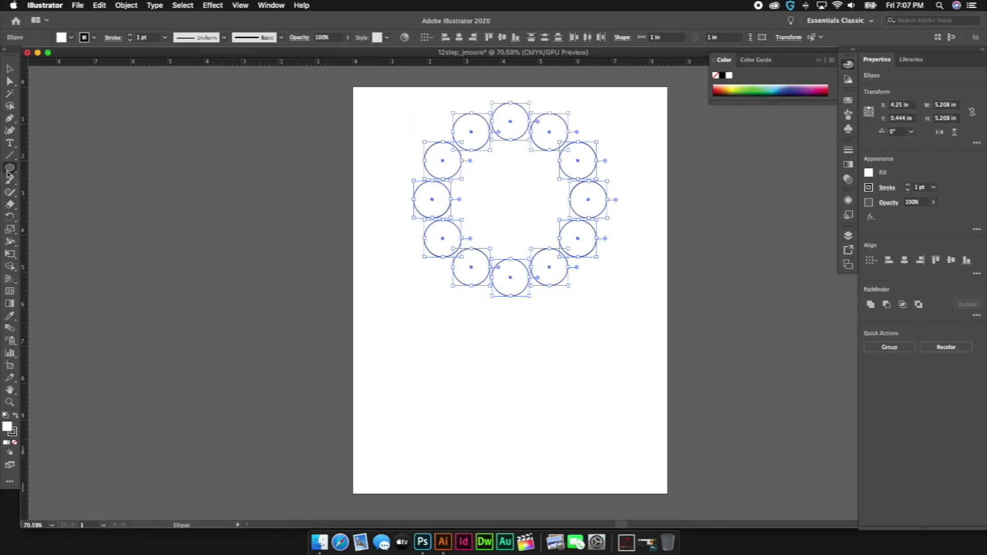
click(391, 359)
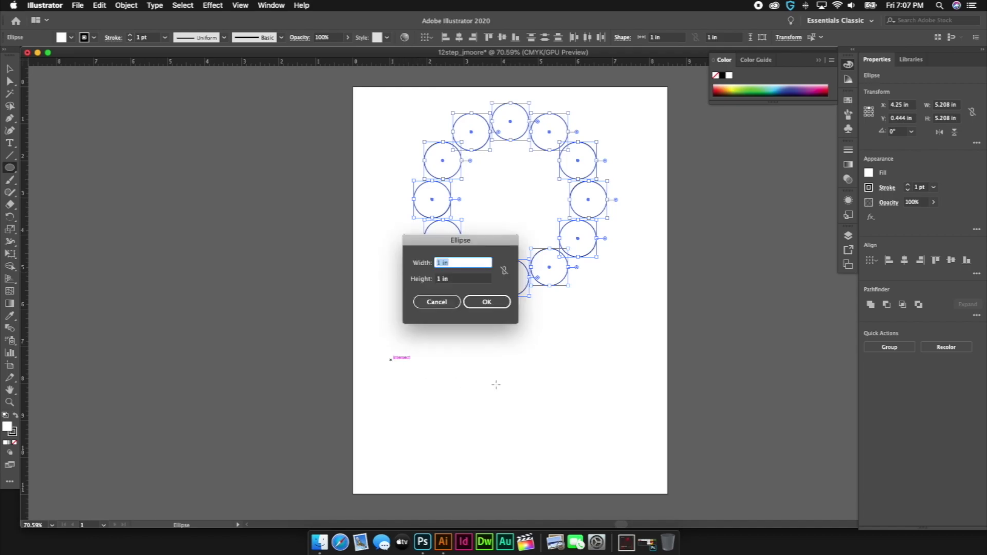
click(487, 304)
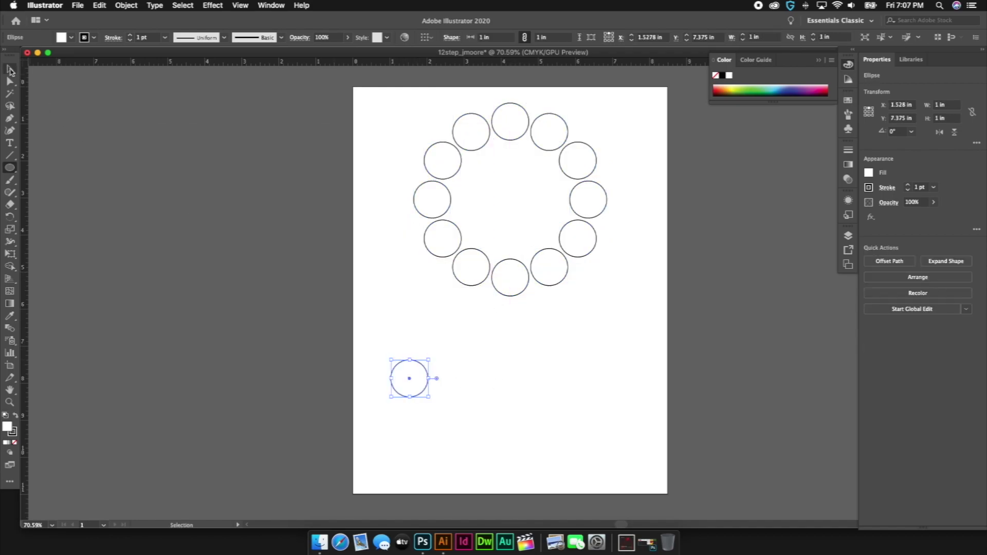
click(10, 69)
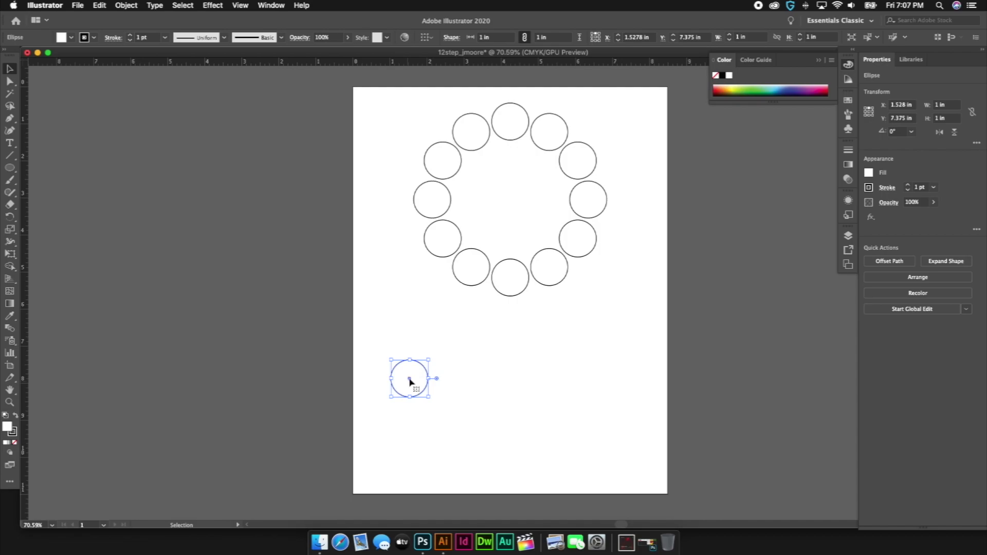
key(a)
drag(410, 381, 644, 388)
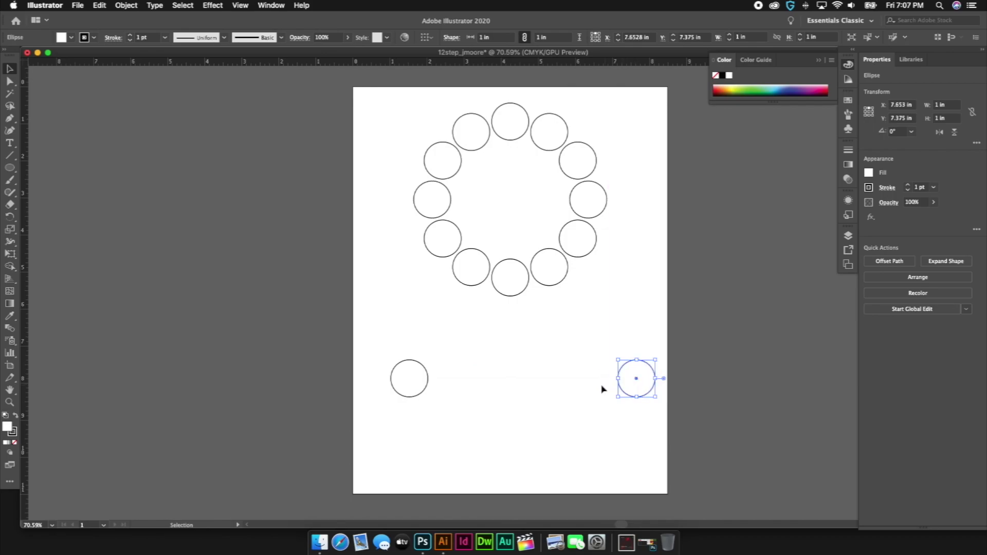
Blend the two lower circles using Specified Steps spacing to form a straight row of twelve circles
shift+click(392, 379)
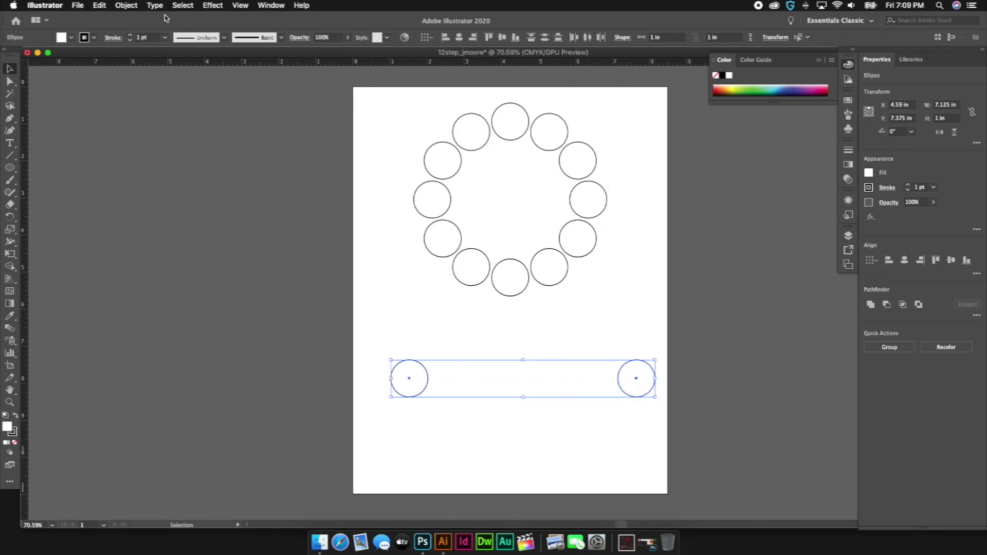
click(126, 5)
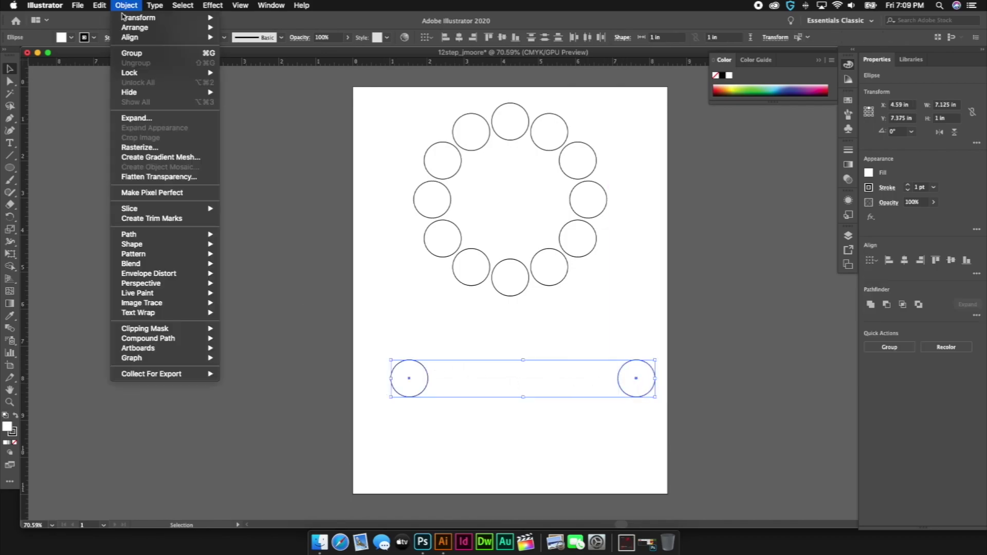
mouse_move(131, 264)
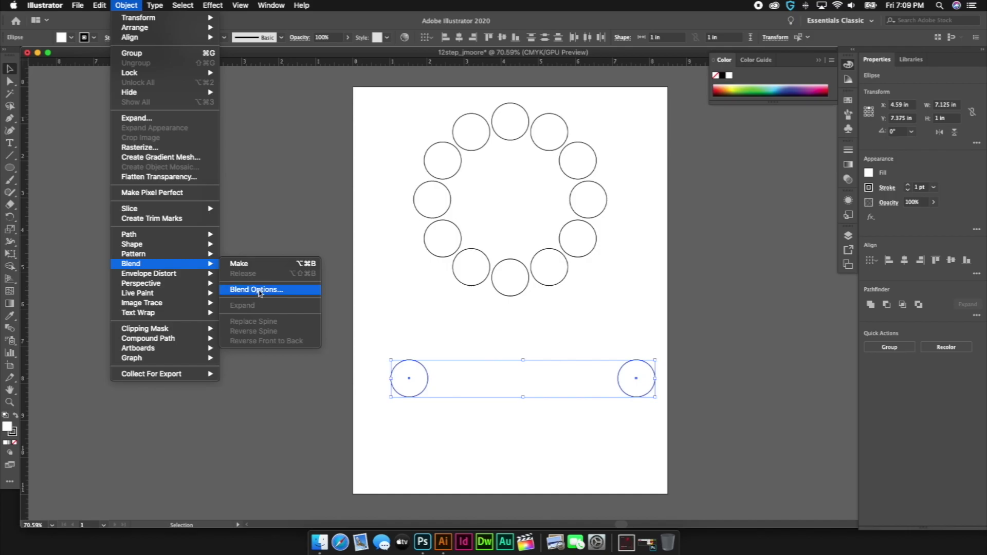
click(256, 290)
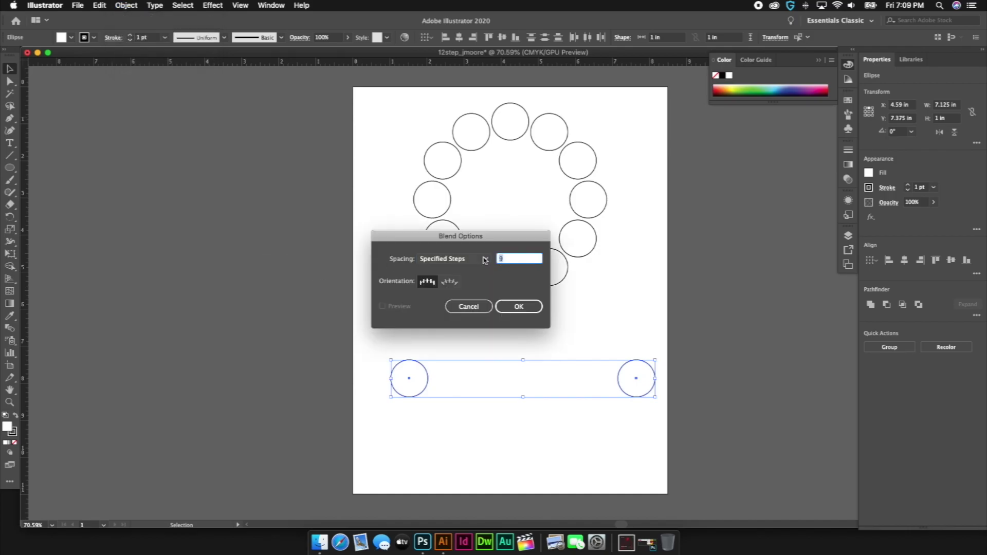
click(517, 307)
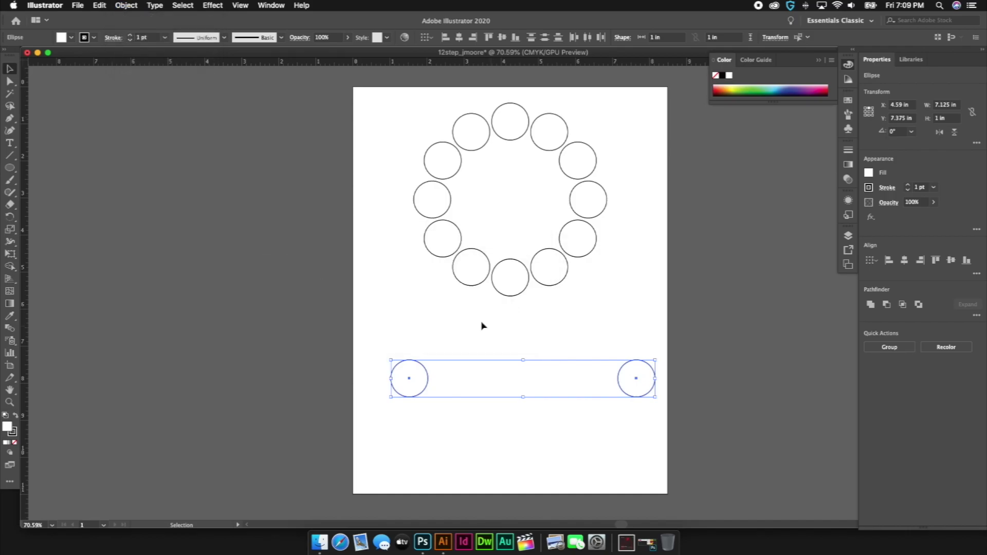
click(126, 6)
mouse_move(160, 264)
click(244, 264)
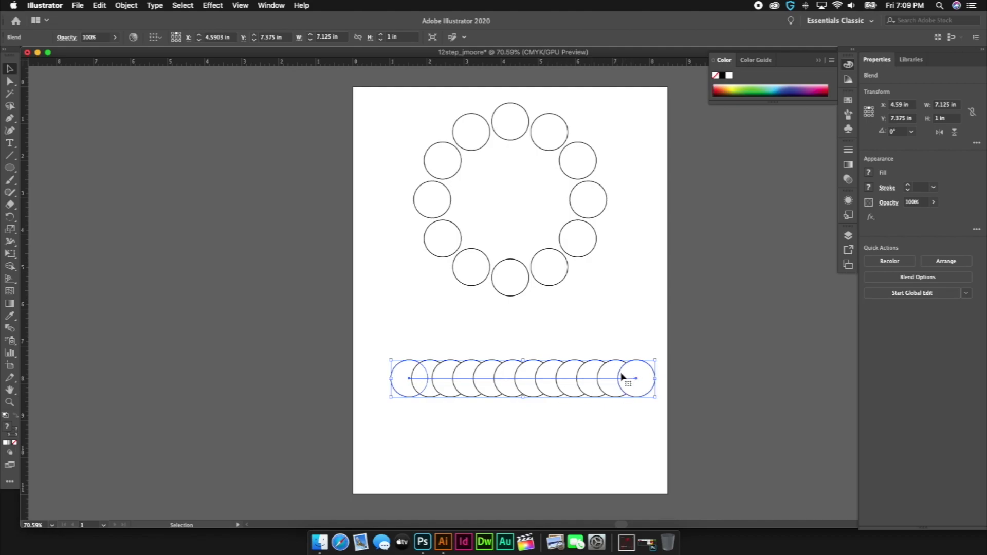
Draw a 6 × 6 in circle beside the page's left edge to serve as a blend path
click(9, 168)
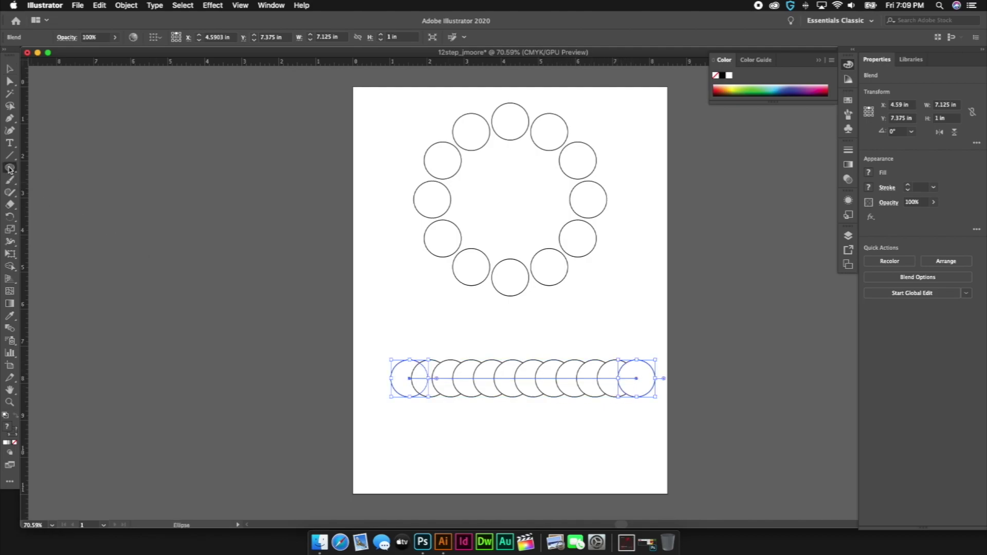
click(161, 220)
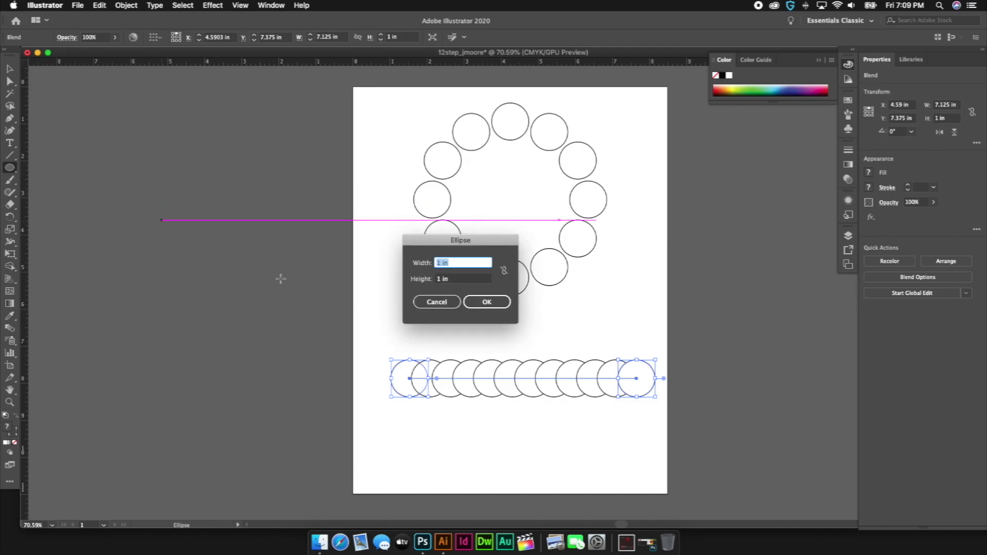
text(6)
key(Tab)
text(6)
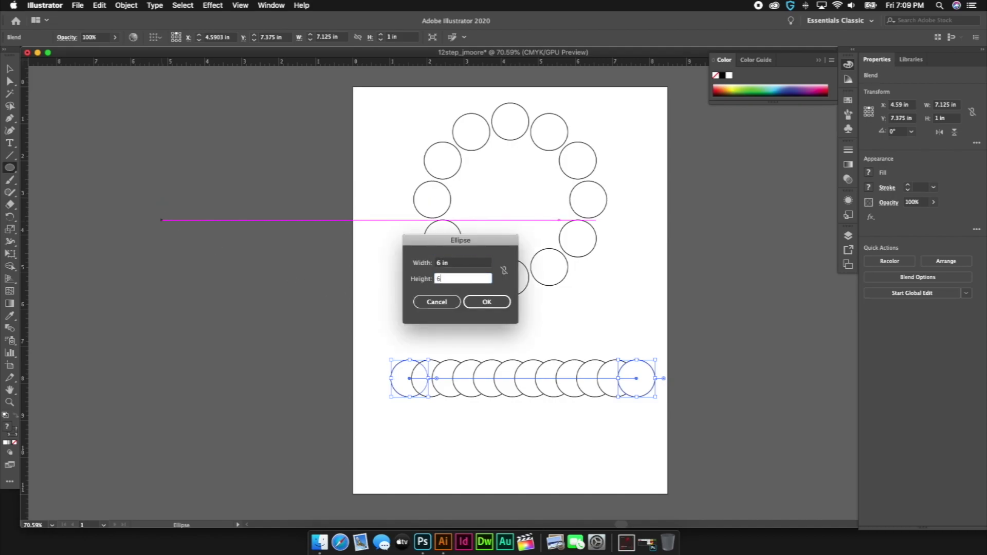
key(Return)
key(v)
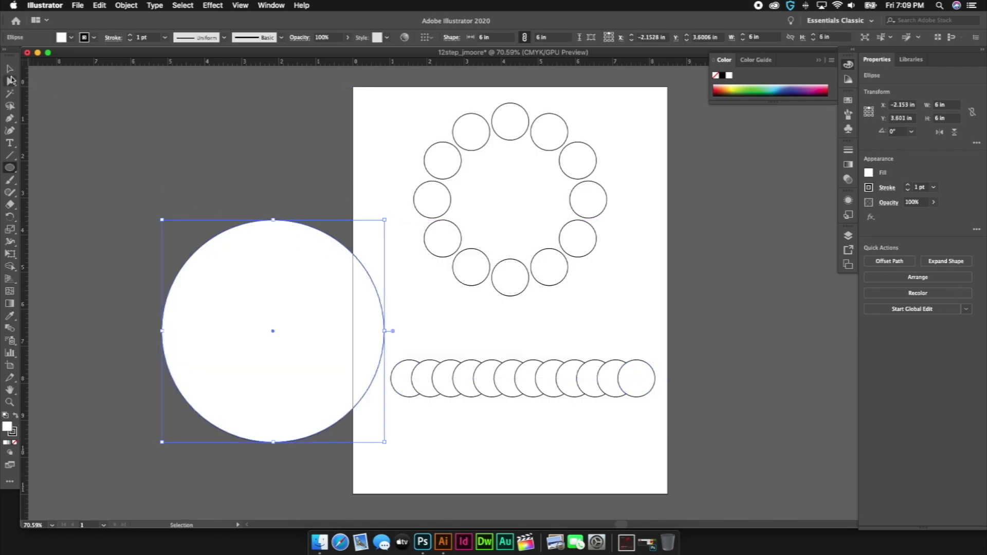
Select the blended row together with the 6 in circle and replace the blend's spine with that circle
drag(669, 362, 253, 399)
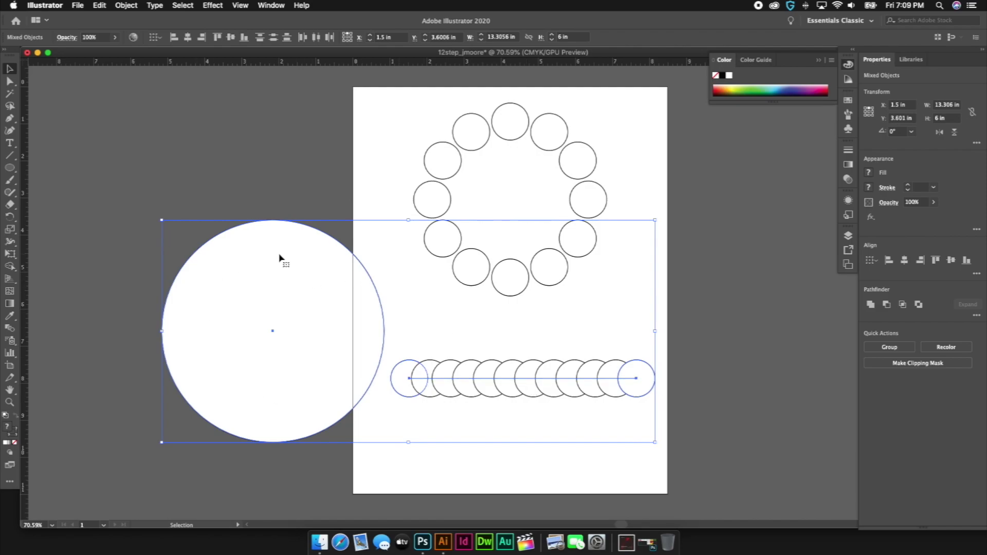
click(126, 6)
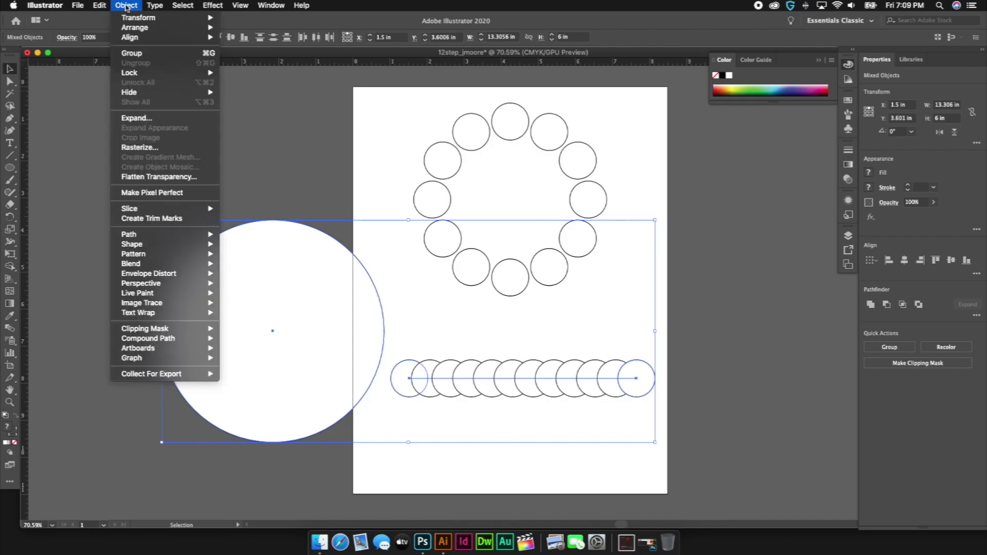
mouse_move(151, 250)
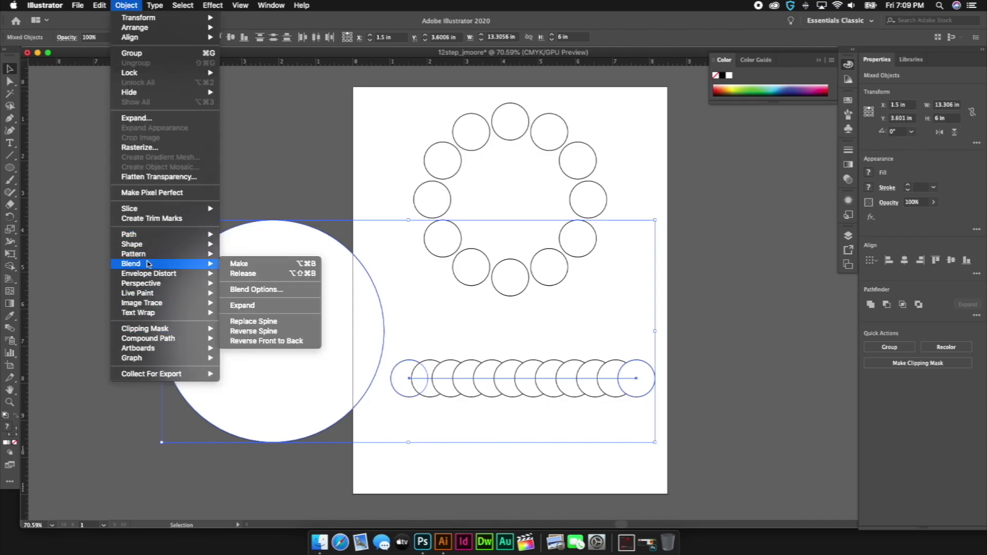
click(252, 326)
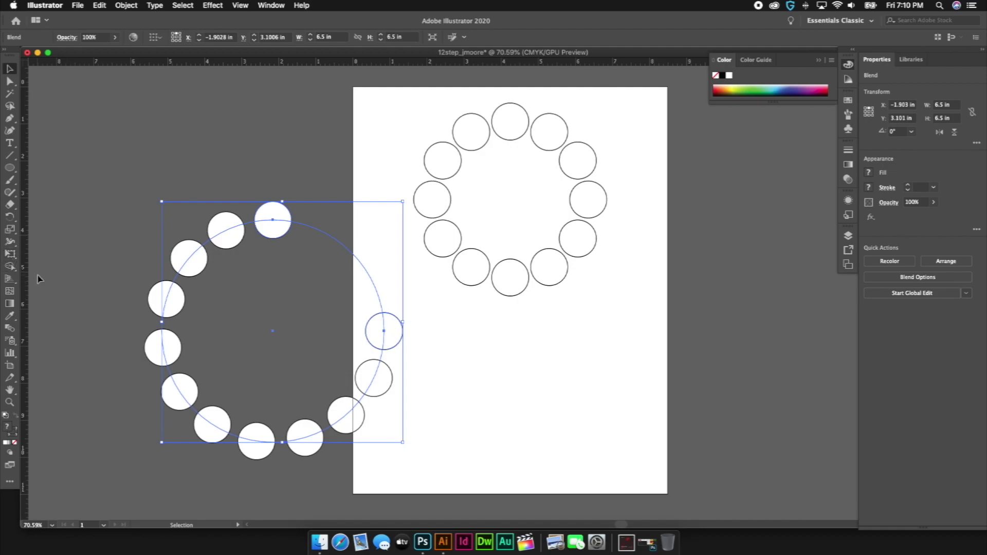
Cut the circular blend spine at its top anchor point with the Scissors tool to distribute the circles around the whole path
click(10, 204)
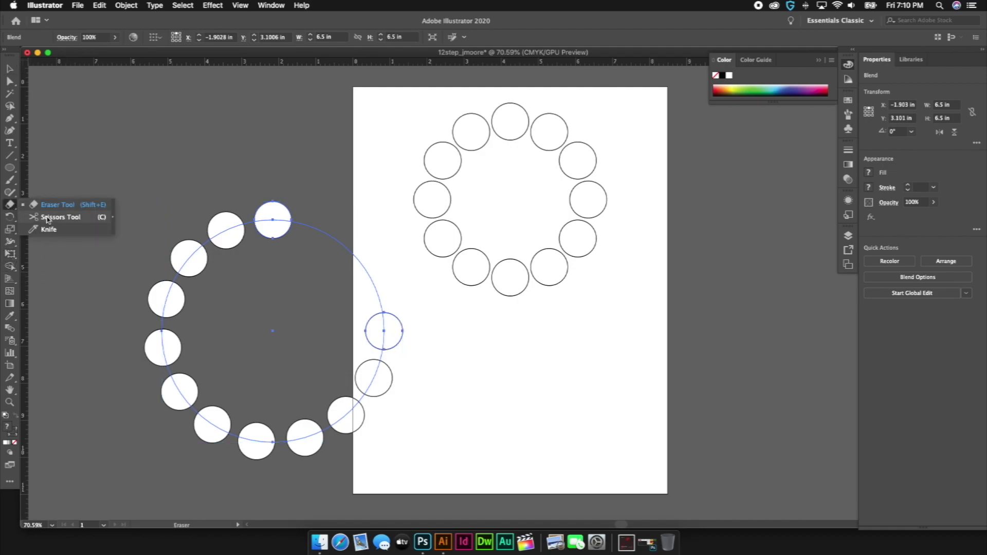
click(46, 217)
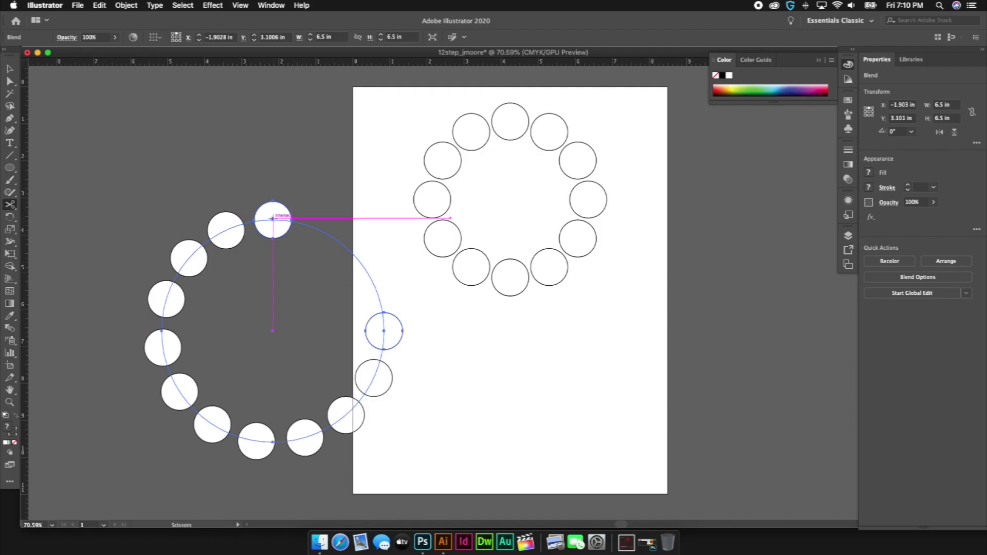
click(272, 219)
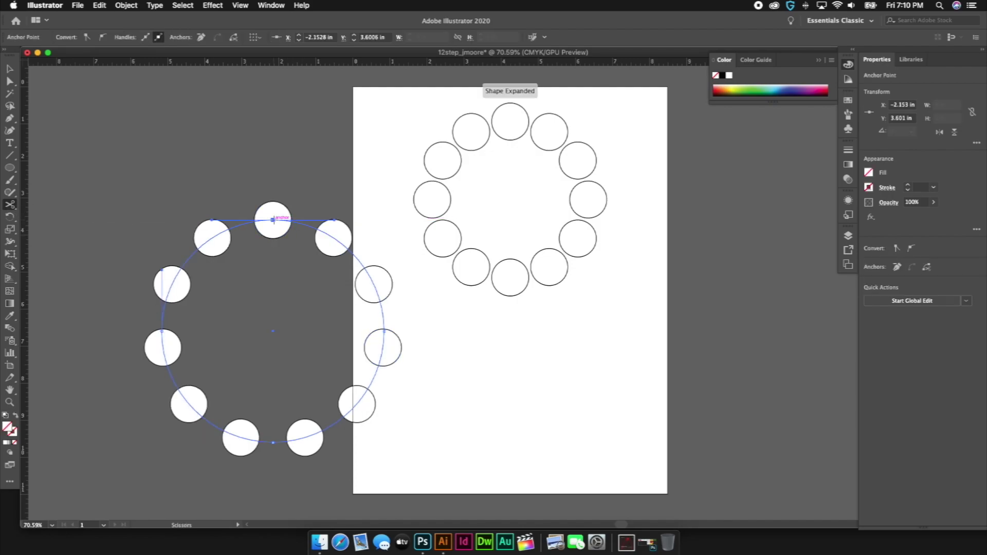
Select the blended circle ring beside the page and delete it
key(v)
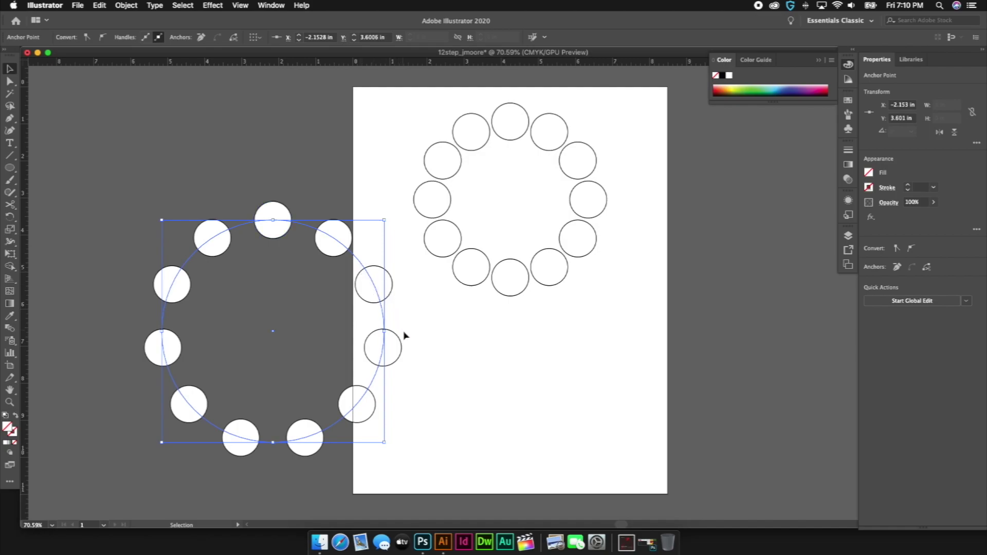
drag(415, 314, 327, 416)
key(Delete)
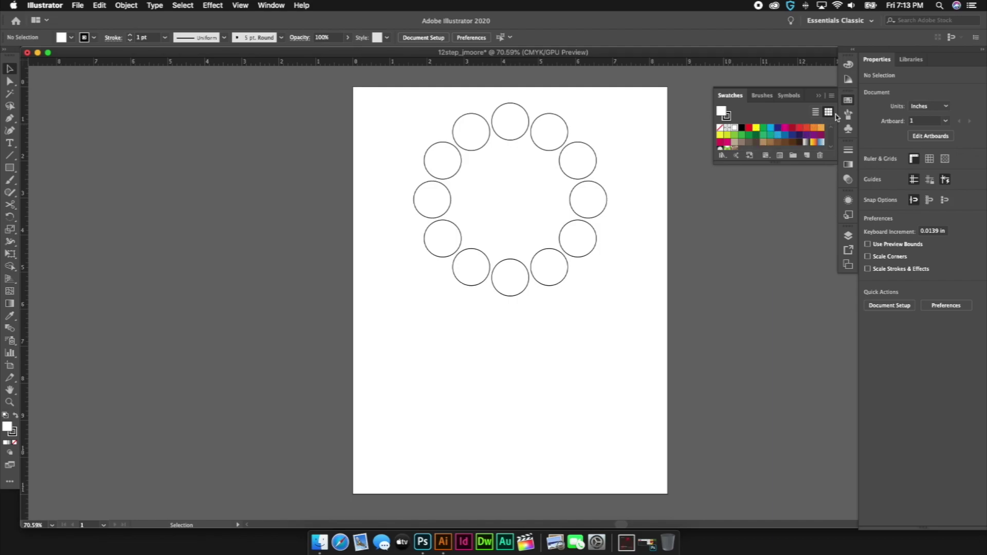
Switch the colour picker's mode to RGB and enlarge its colour spectrum vertically
click(848, 81)
click(832, 61)
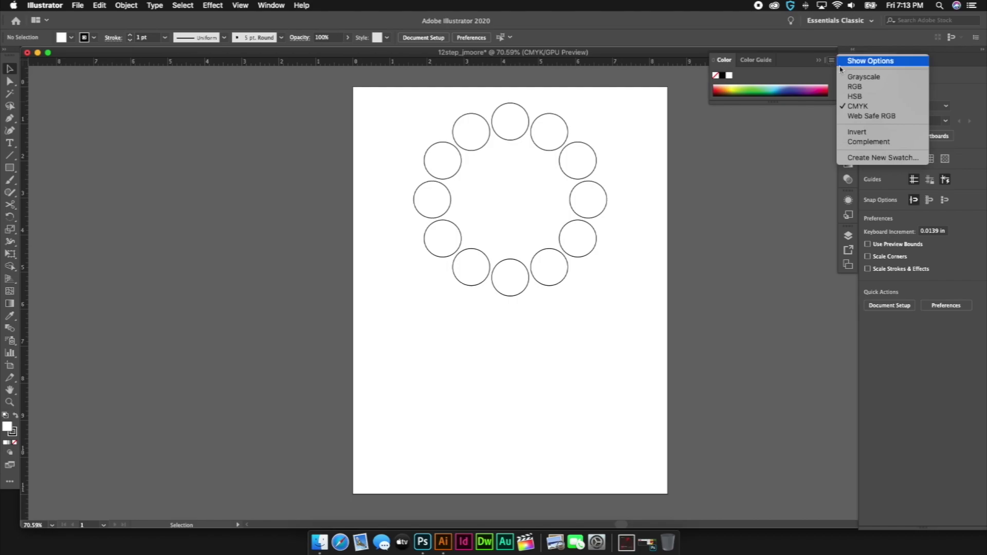
click(856, 87)
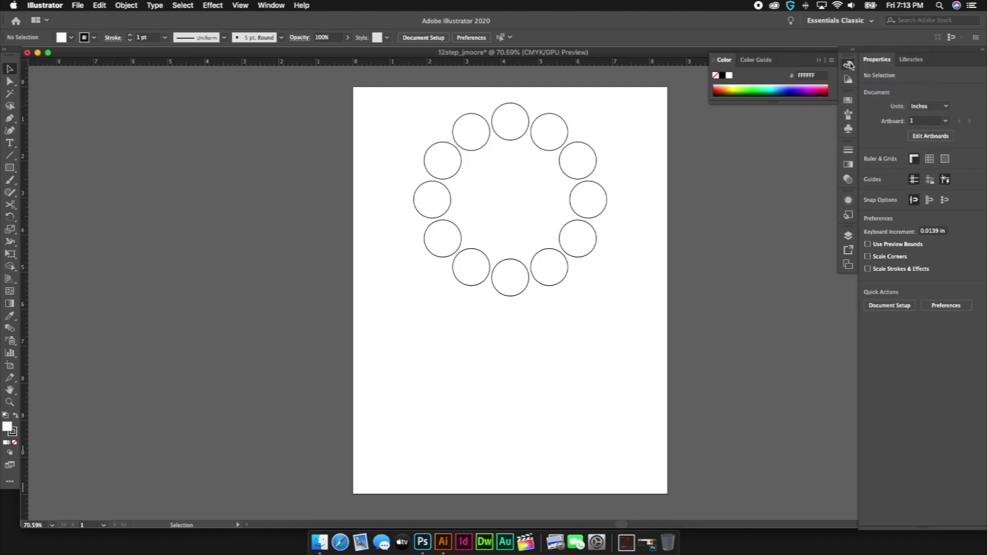
drag(777, 103, 775, 193)
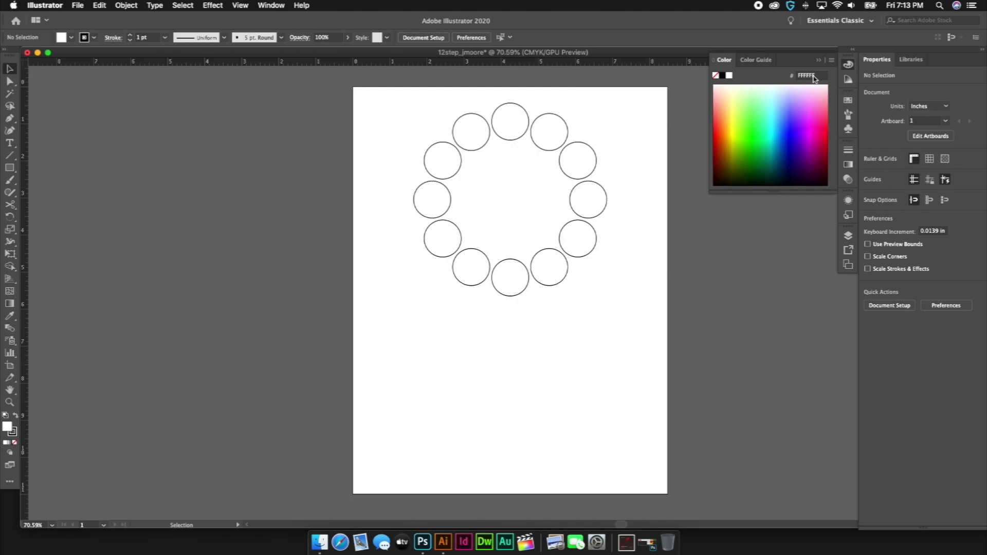
Expand the colour picker's options to show the individual RGB sliders
click(832, 61)
click(844, 87)
click(832, 61)
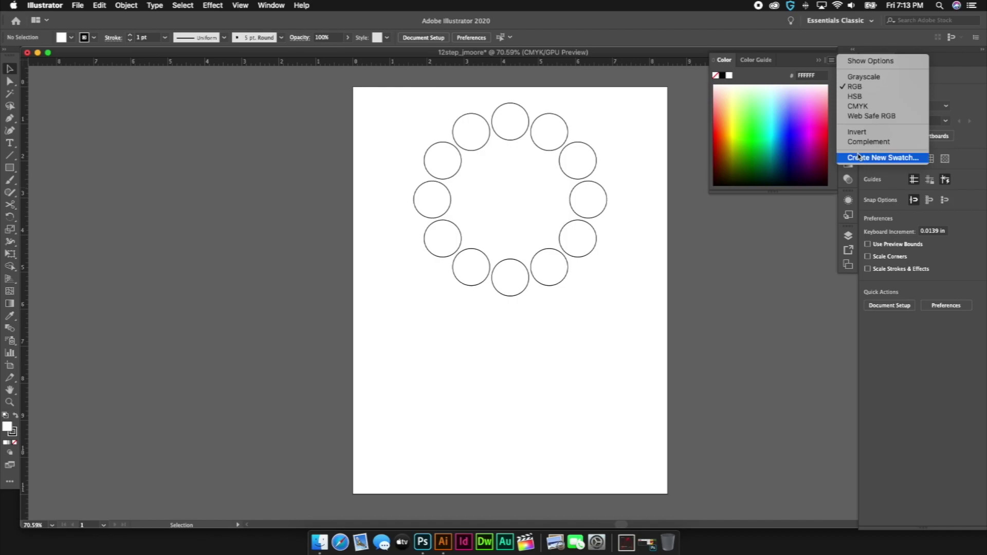
click(869, 60)
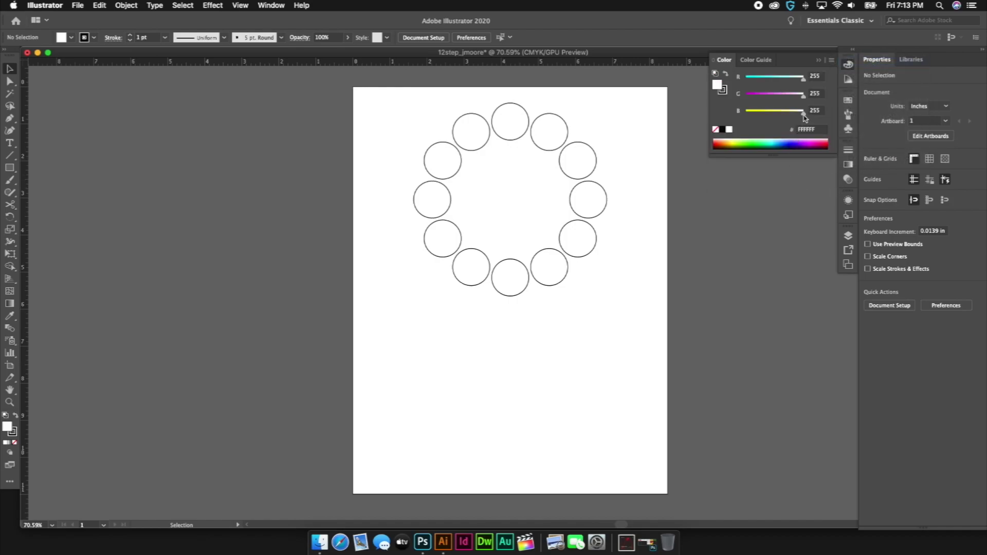
Fill the top circle of the ring with yellow, RGB 255, 255, 0
drag(803, 116, 745, 117)
click(524, 109)
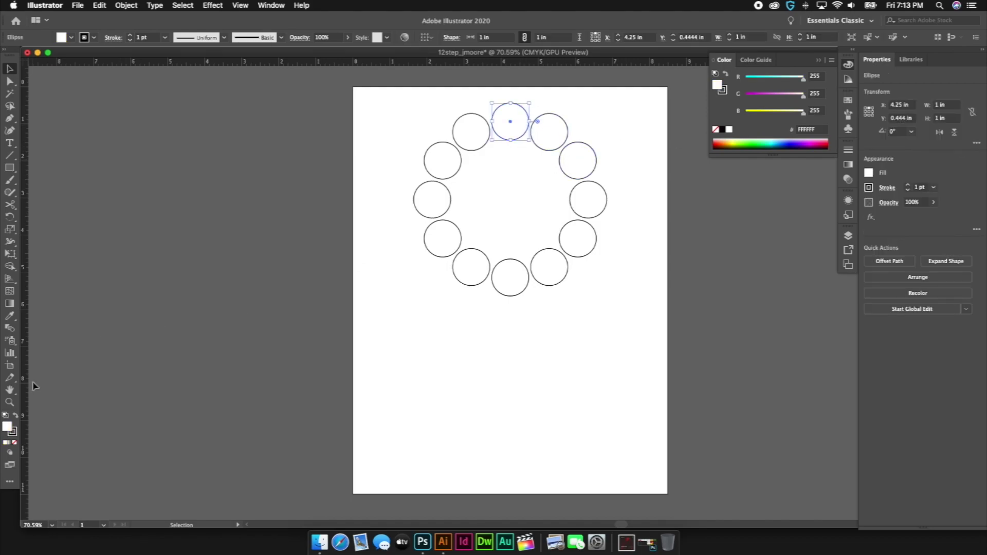
drag(803, 112, 747, 112)
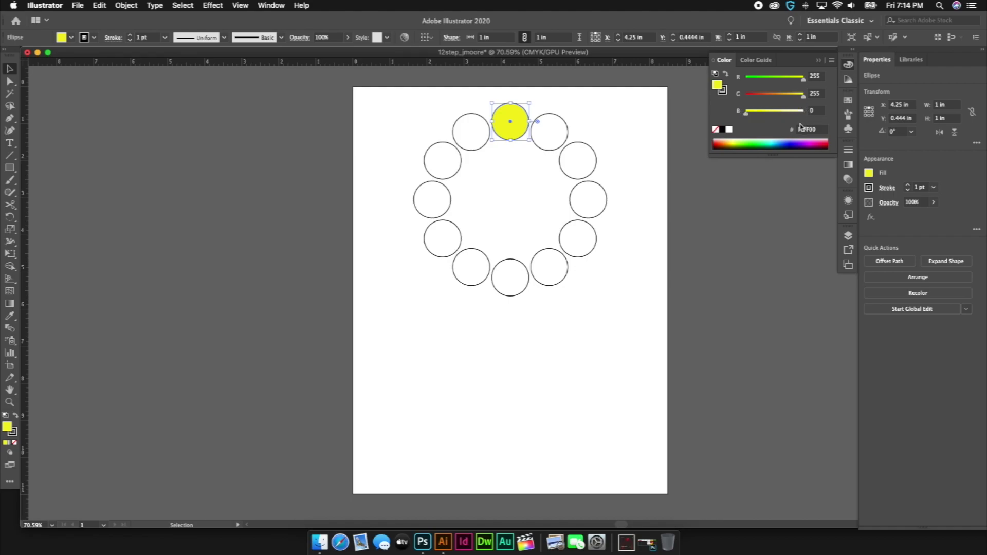
mouse_move(804, 95)
mouse_down()
mouse_move(746, 96)
mouse_move(819, 98)
mouse_up()
Fill the ring's lower-right circle, four places clockwise from the yellow one, with blue, RGB 0, 0, 255
click(577, 236)
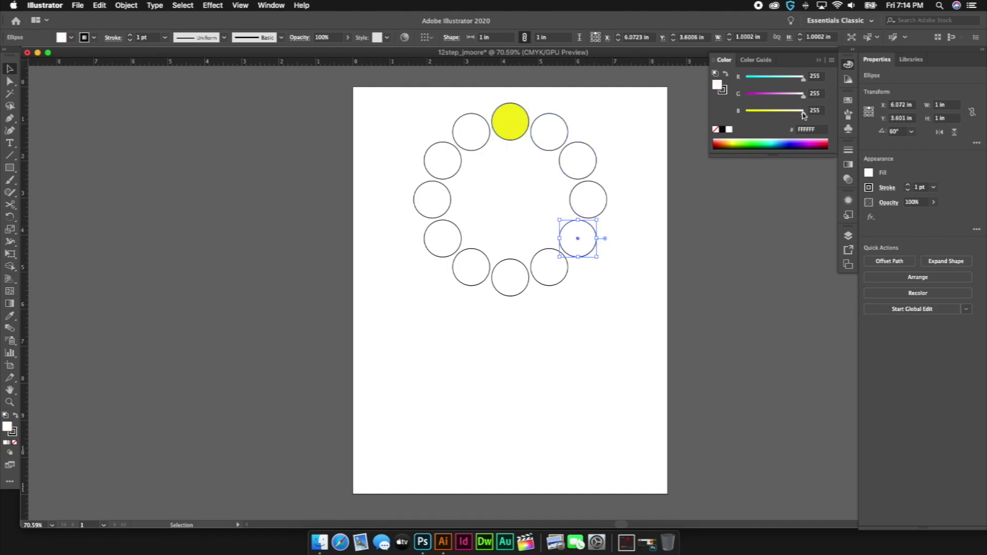
drag(803, 98, 743, 97)
drag(803, 80, 724, 83)
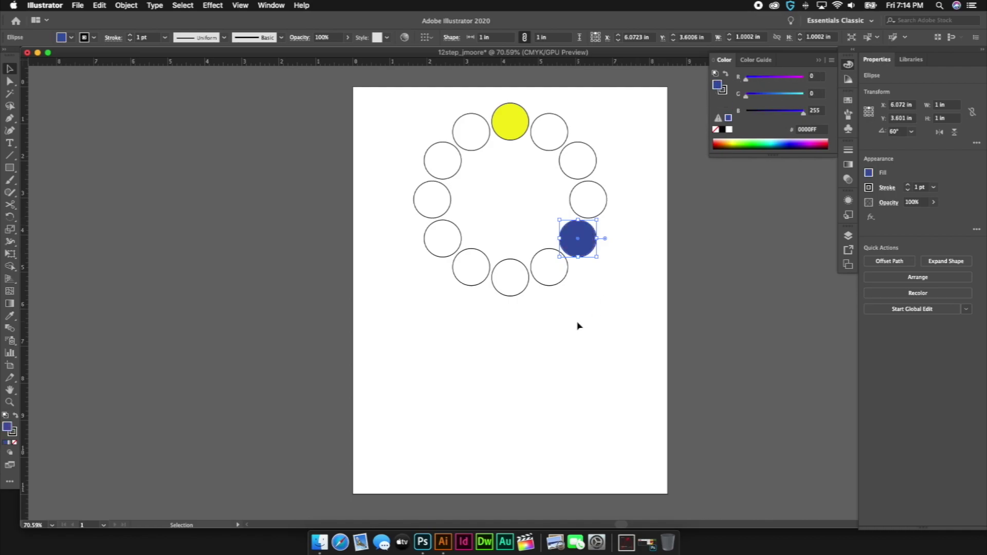
Fill the ring's lower-left circle, opposite the blue one, with red, RGB 255, 0, 0
click(445, 238)
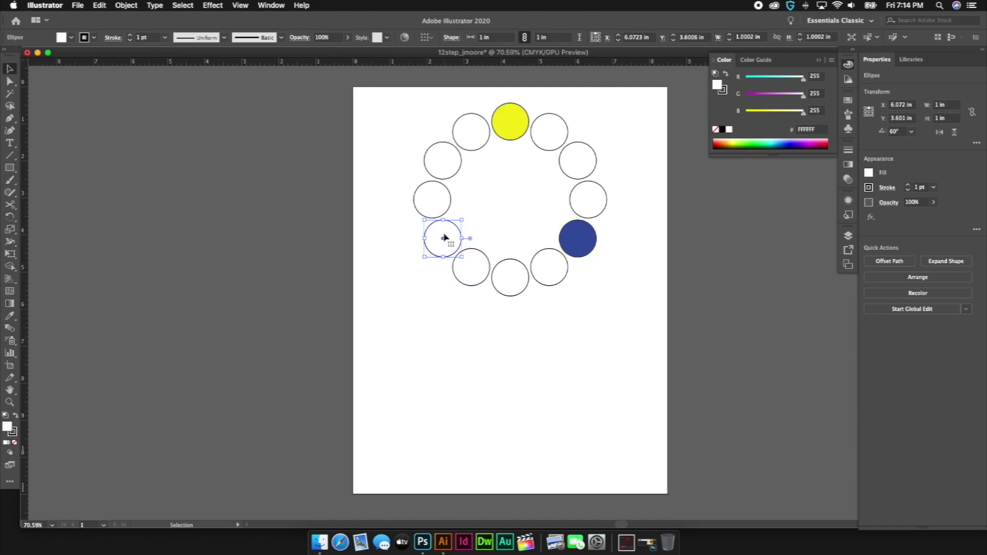
drag(804, 98, 740, 120)
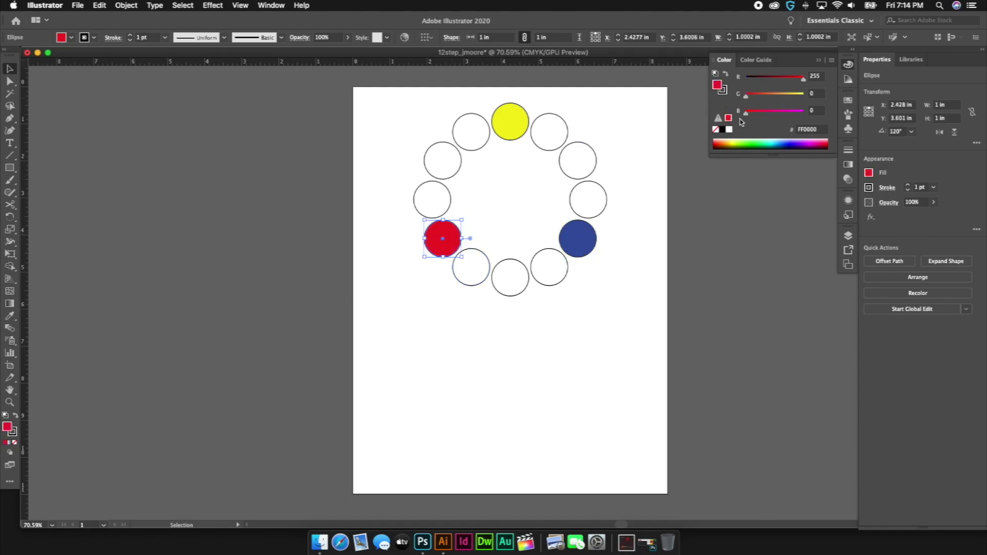
click(648, 272)
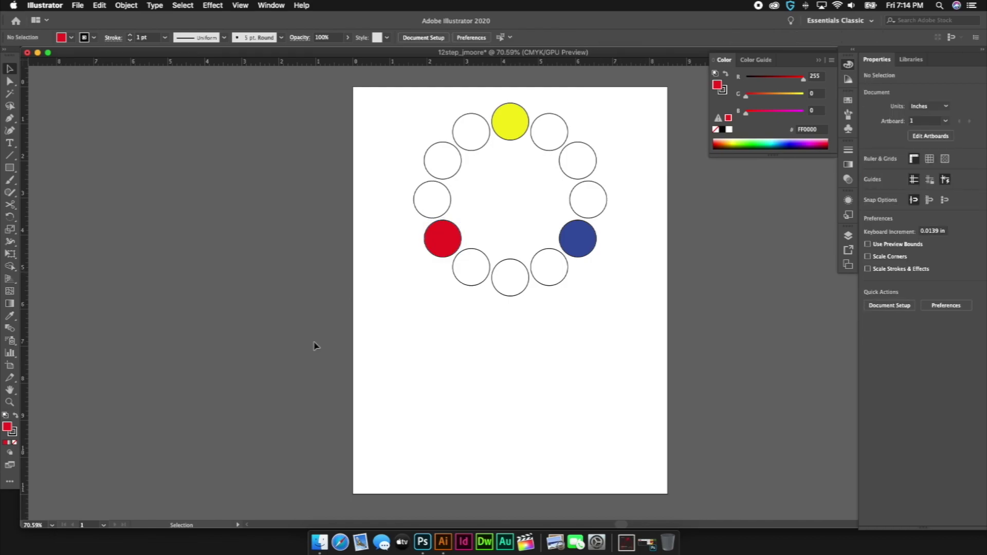
Draw a narrow vertical bar about 0.18 by 1.33 in below the ring and place three copies of it along a horizontal row
click(9, 167)
drag(391, 334, 399, 383)
key(v)
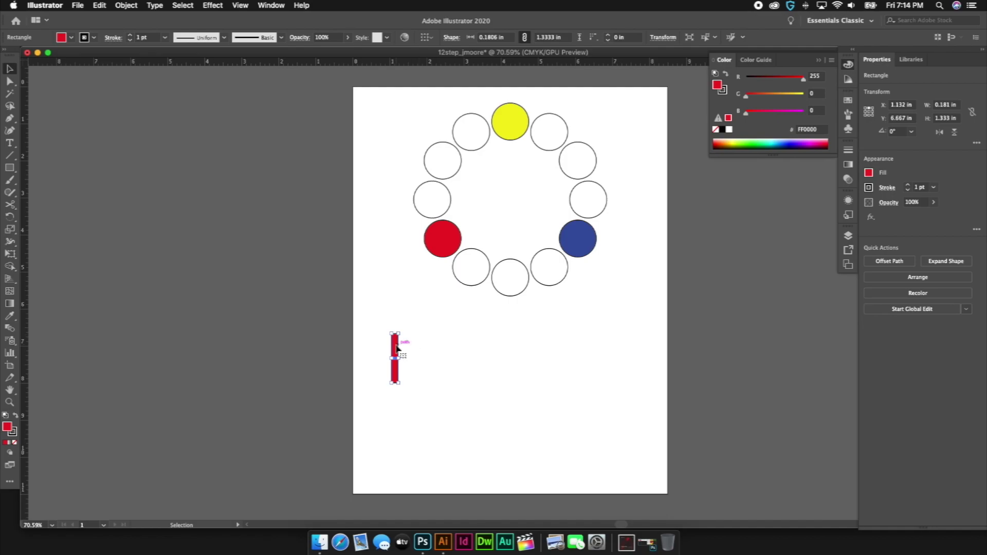
drag(396, 348, 513, 348)
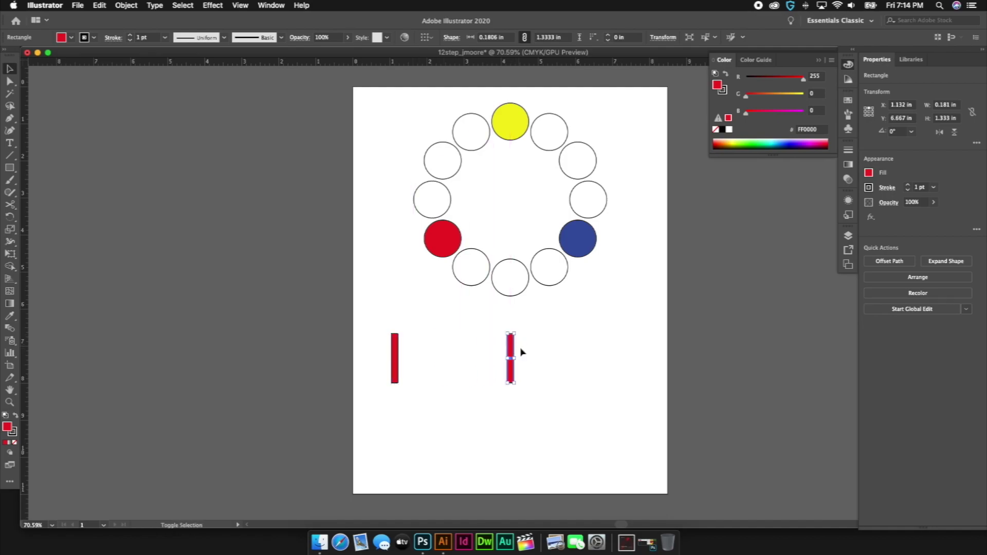
drag(575, 349, 646, 350)
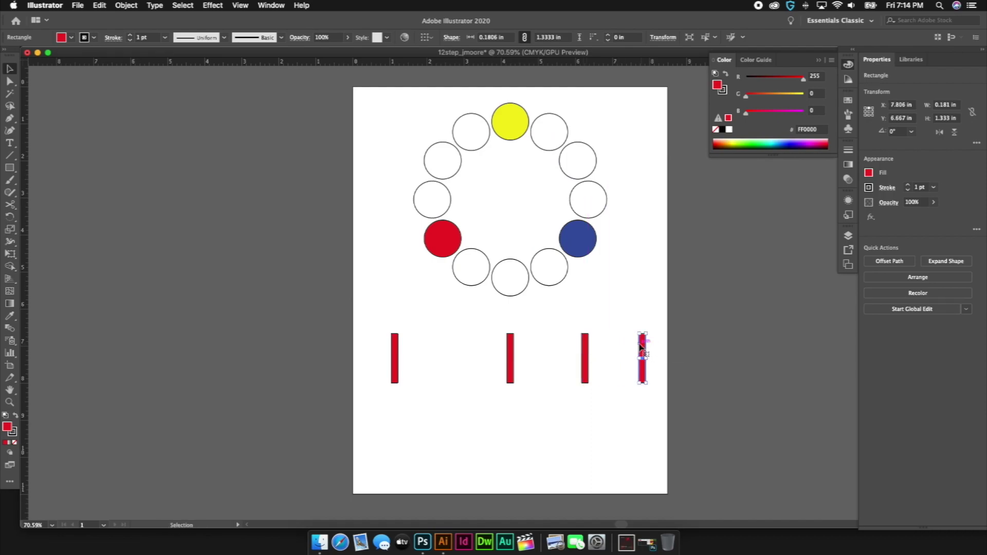
Recolour the two outermost bars with yellow sampled from the ring's top circle
shift+click(394, 354)
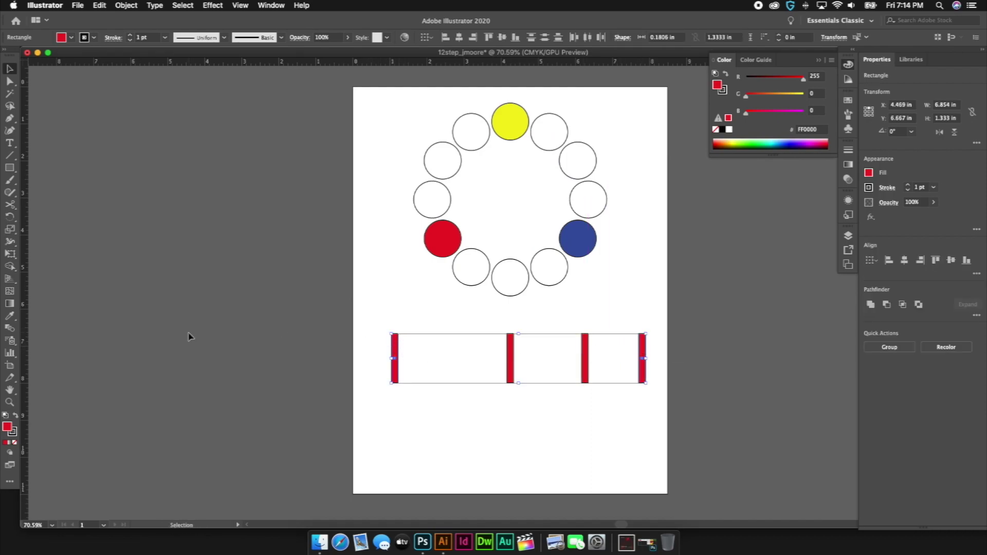
click(9, 316)
click(513, 120)
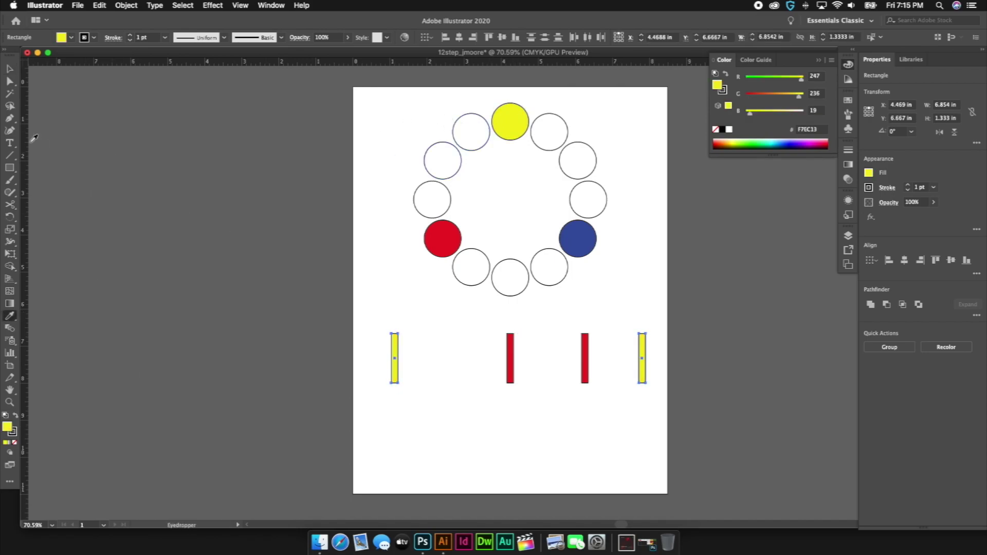
click(11, 68)
click(548, 330)
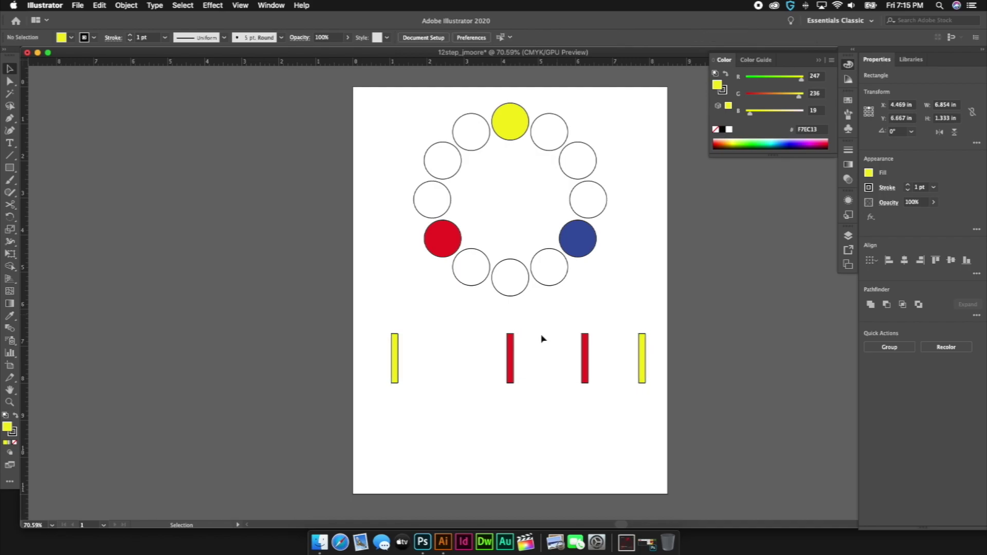
Recolour the third bar of the row with blue sampled from the ring's blue circle
click(511, 350)
click(581, 340)
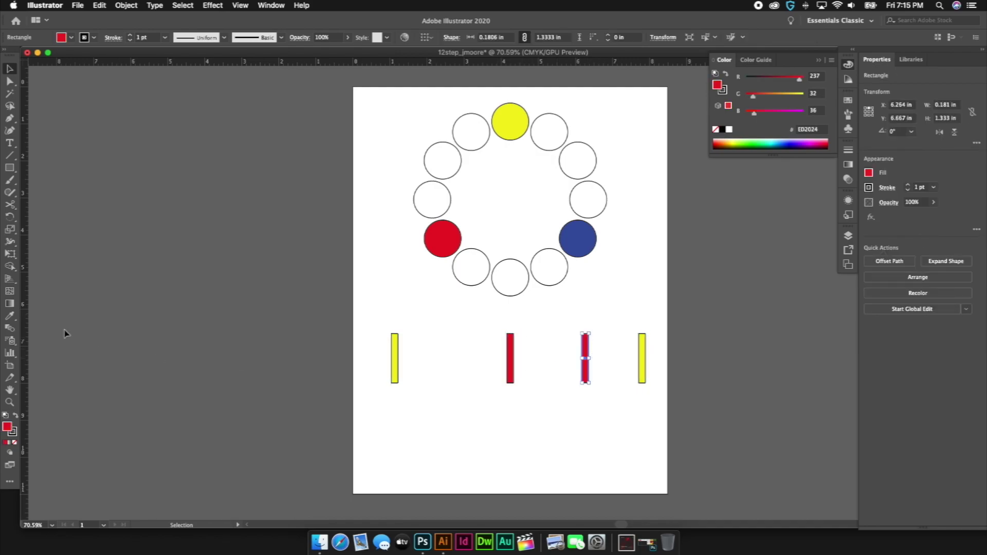
click(9, 316)
click(574, 235)
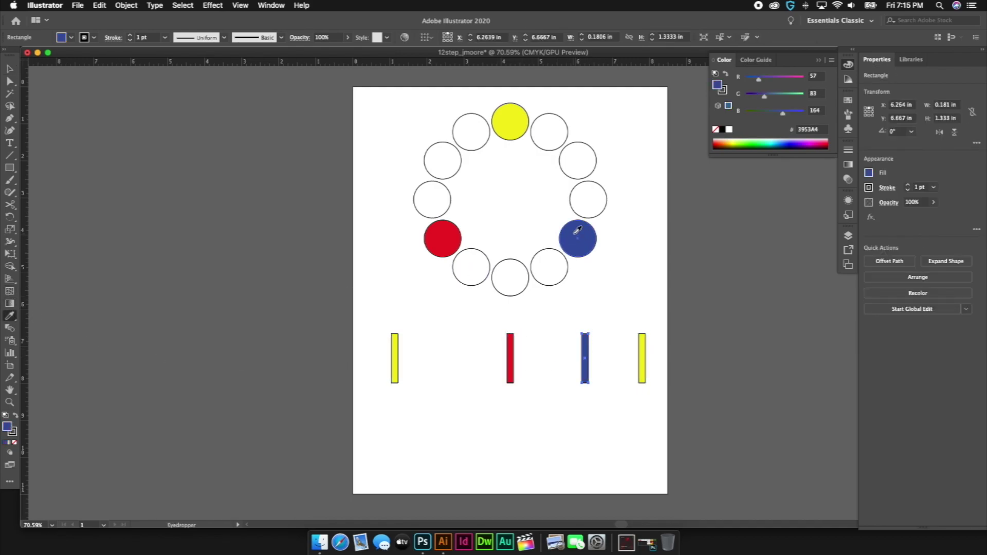
click(11, 71)
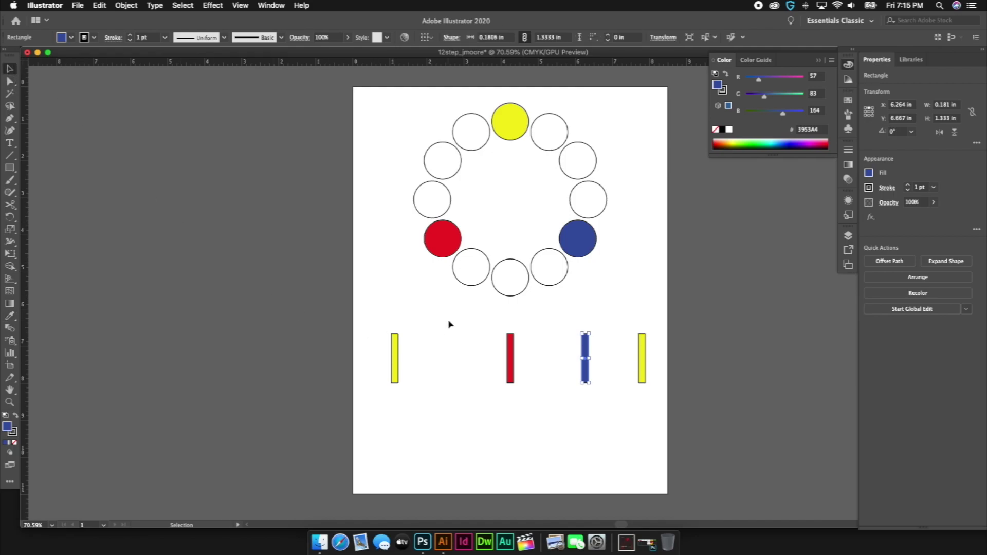
Place a copy of the red bar about halfway between it and the first yellow bar
click(482, 358)
click(512, 352)
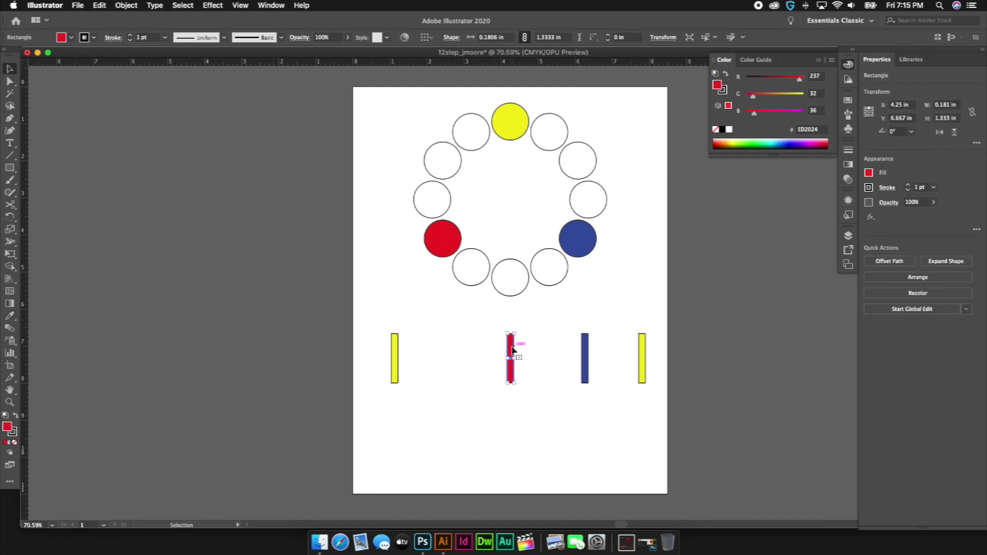
drag(512, 352, 452, 350)
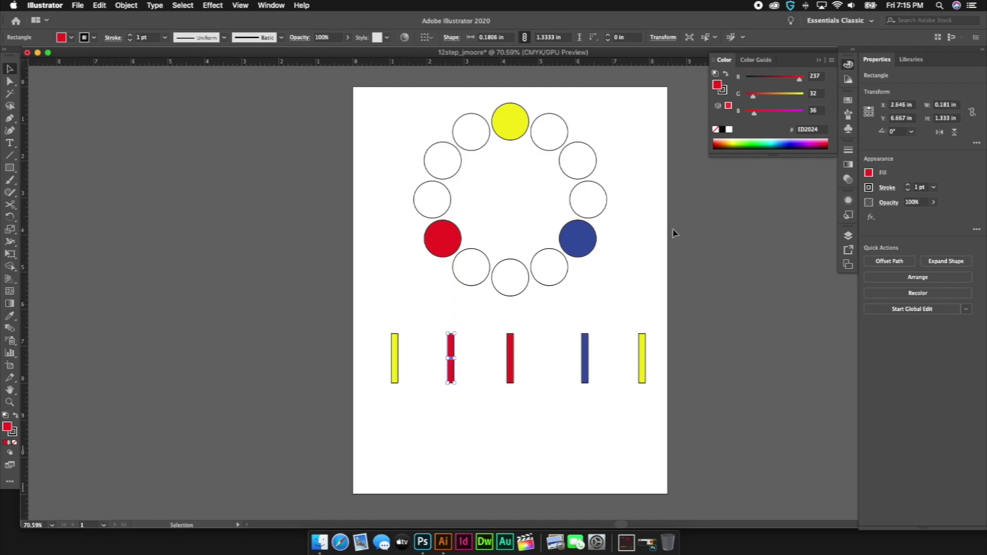
Fill the copied bar between yellow and red with orange, RGB 255, 126, 0
drag(753, 96, 737, 115)
drag(800, 79, 807, 78)
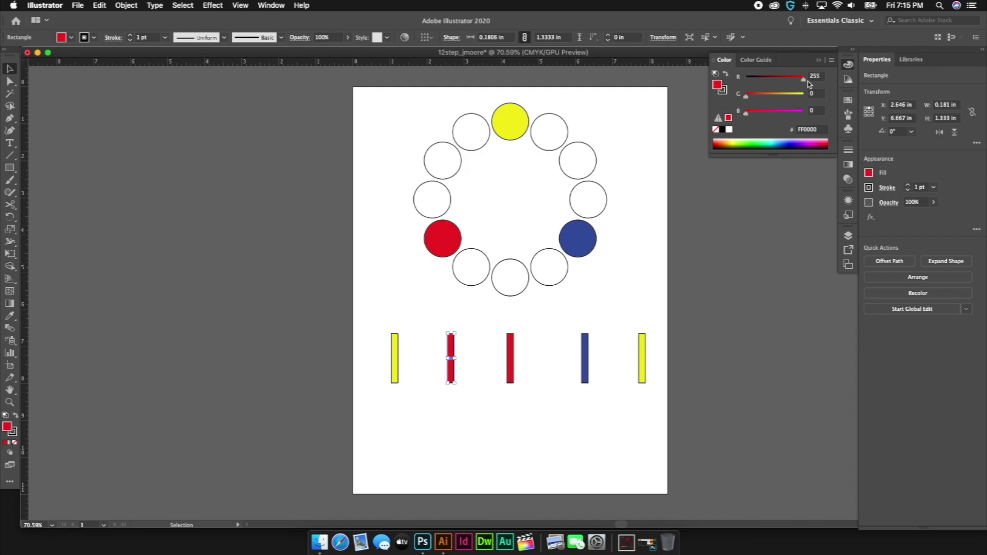
drag(748, 100, 778, 102)
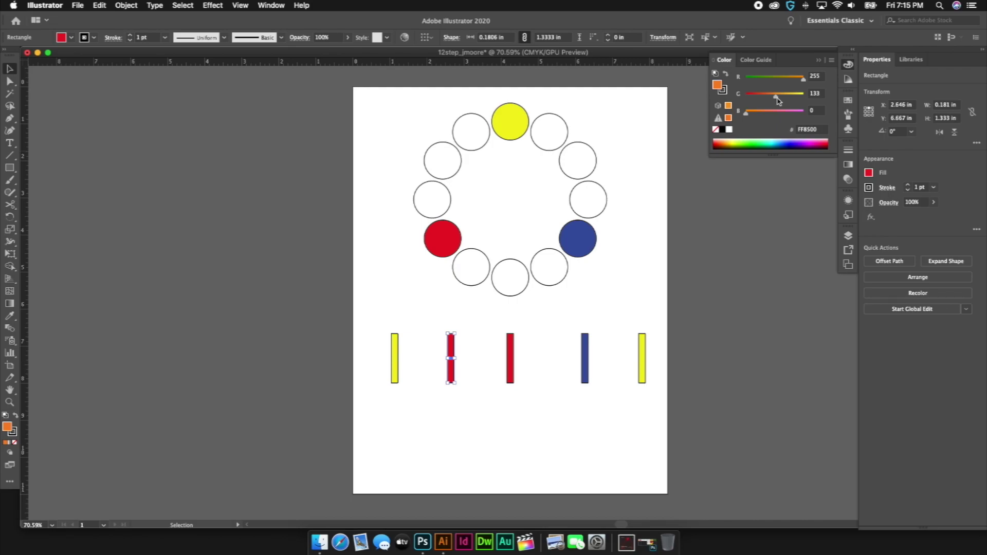
drag(776, 98, 774, 98)
click(496, 372)
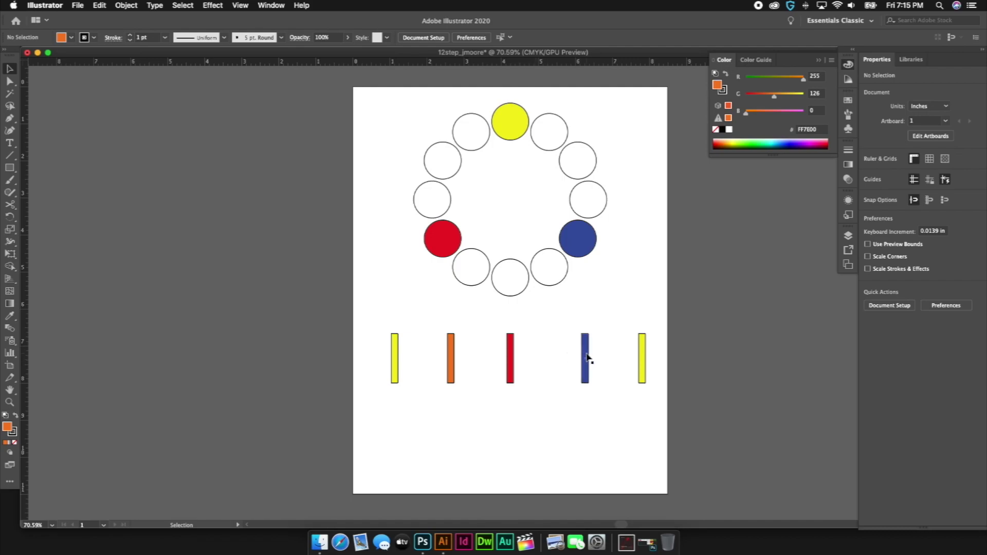
Shift the blue bar slightly toward the red one, copy it toward the last yellow bar, and fill the copy with RGB 0, 141, 255
drag(588, 359, 609, 354)
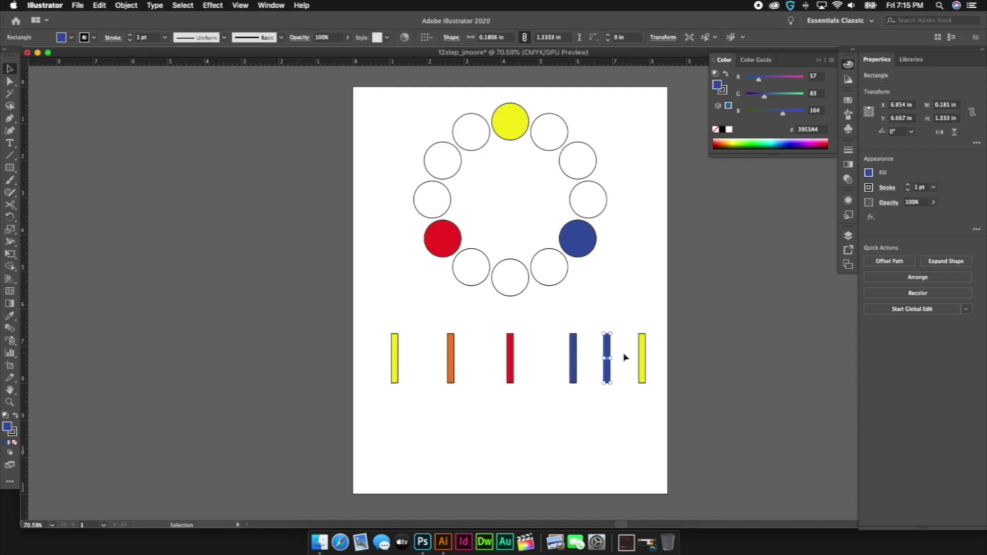
drag(782, 114, 819, 115)
drag(764, 96, 724, 85)
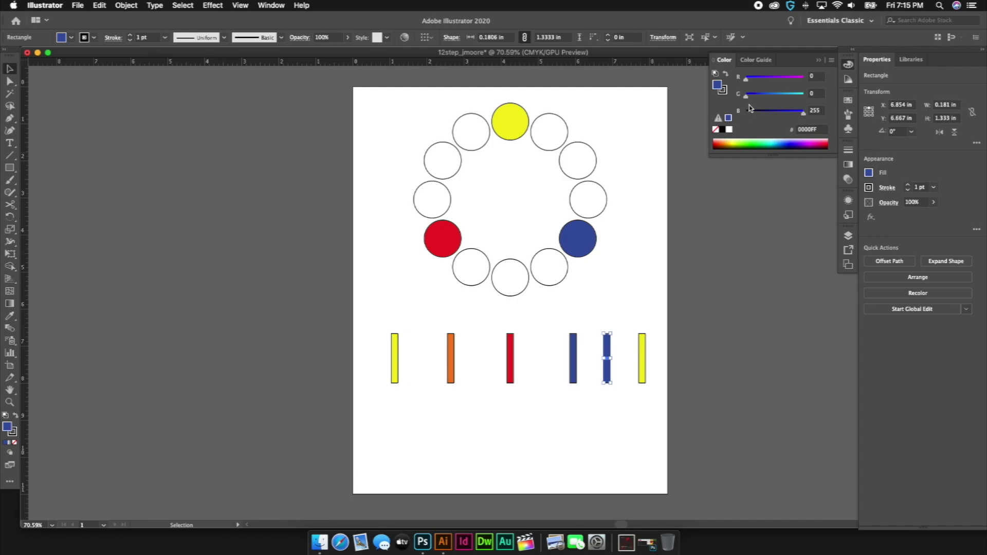
drag(747, 95, 812, 119)
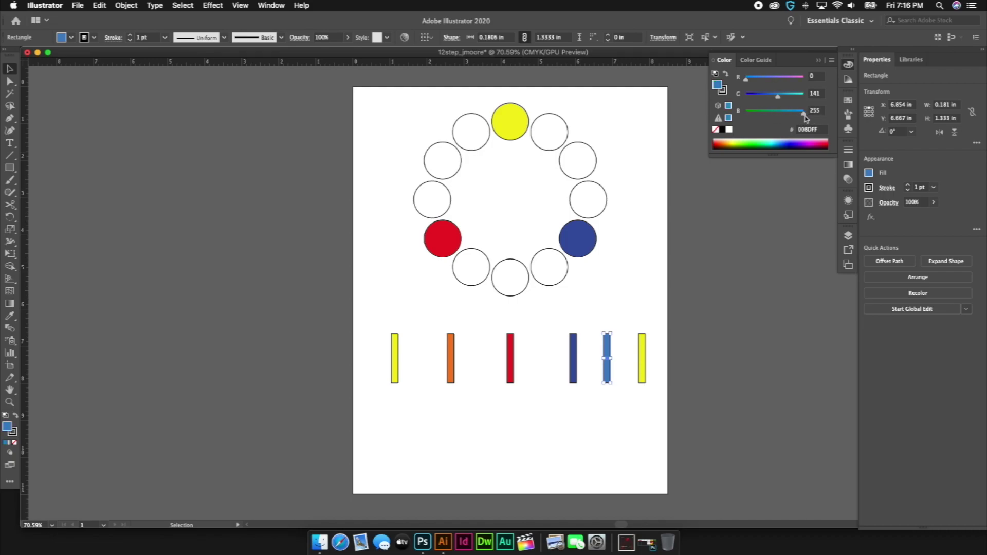
click(611, 298)
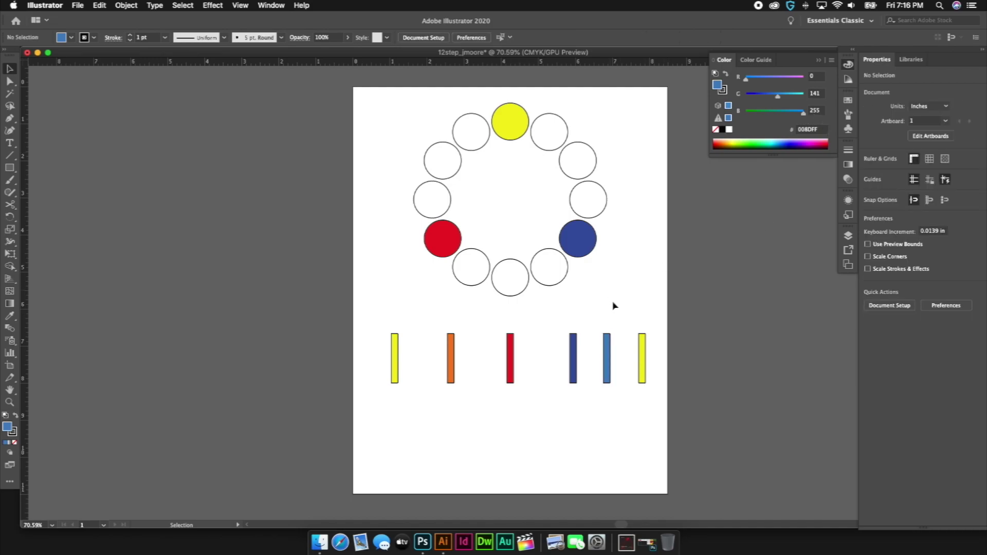
click(610, 351)
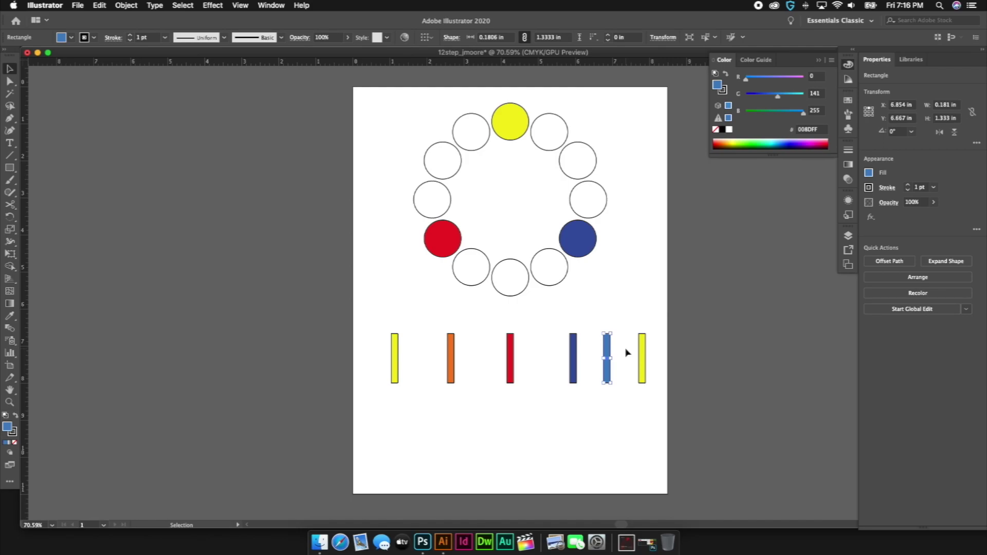
Copy the dark blue bar to between the red and blue bars and fill the copy with purple, RGB 124, 0, 130
click(574, 351)
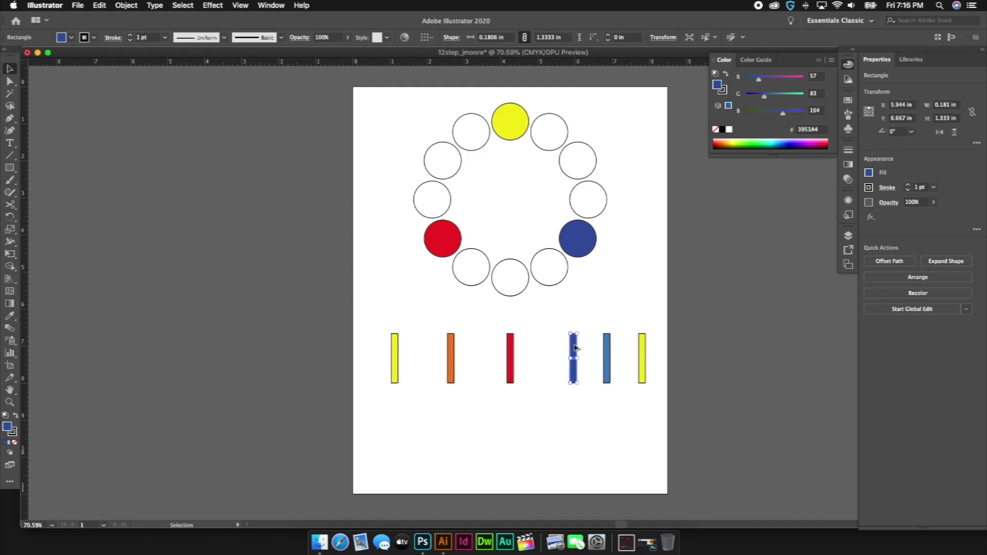
drag(575, 350, 540, 350)
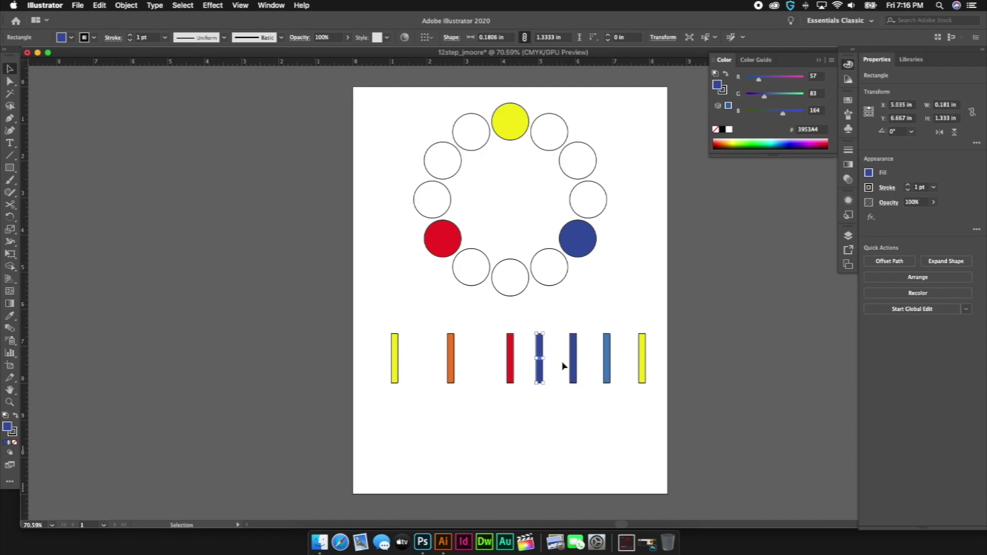
drag(783, 114, 774, 81)
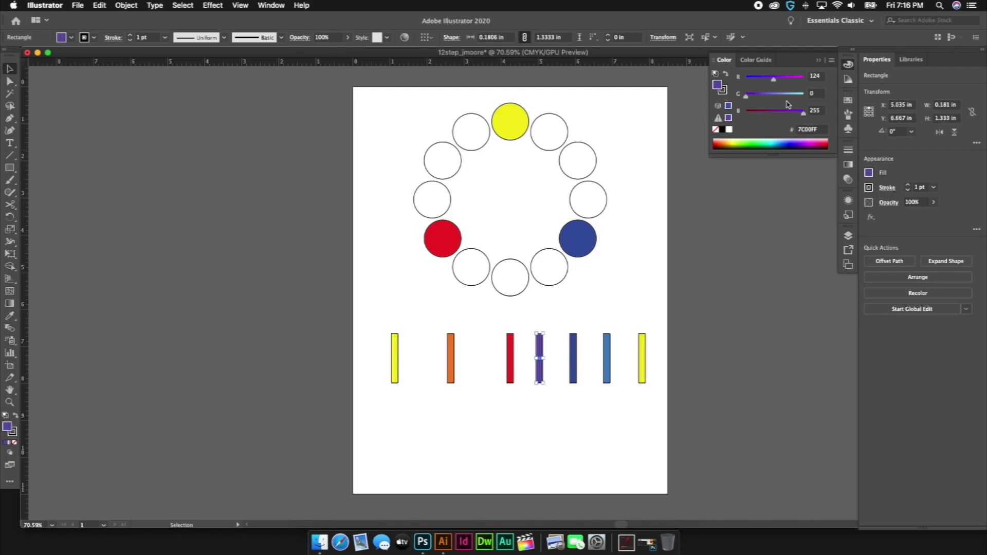
drag(805, 118, 779, 120)
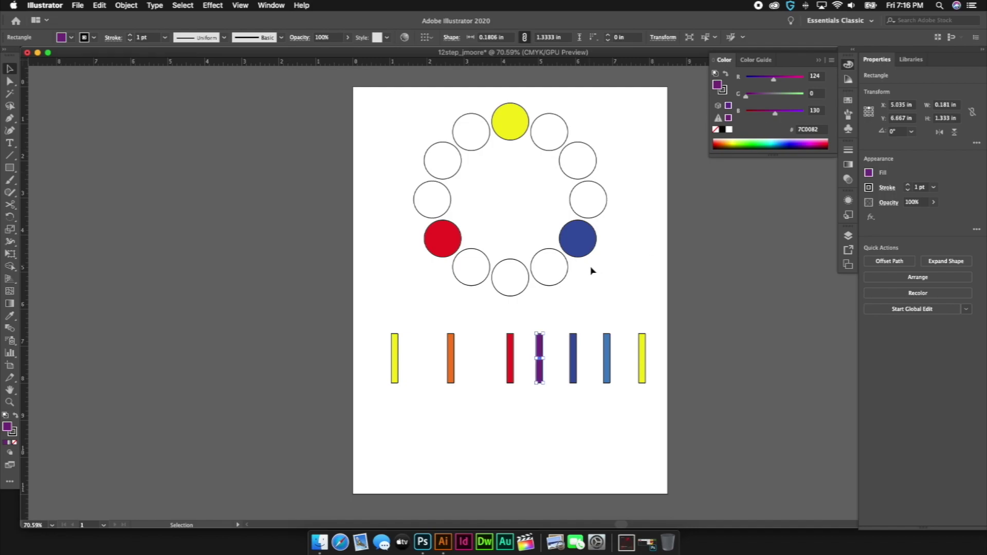
click(647, 293)
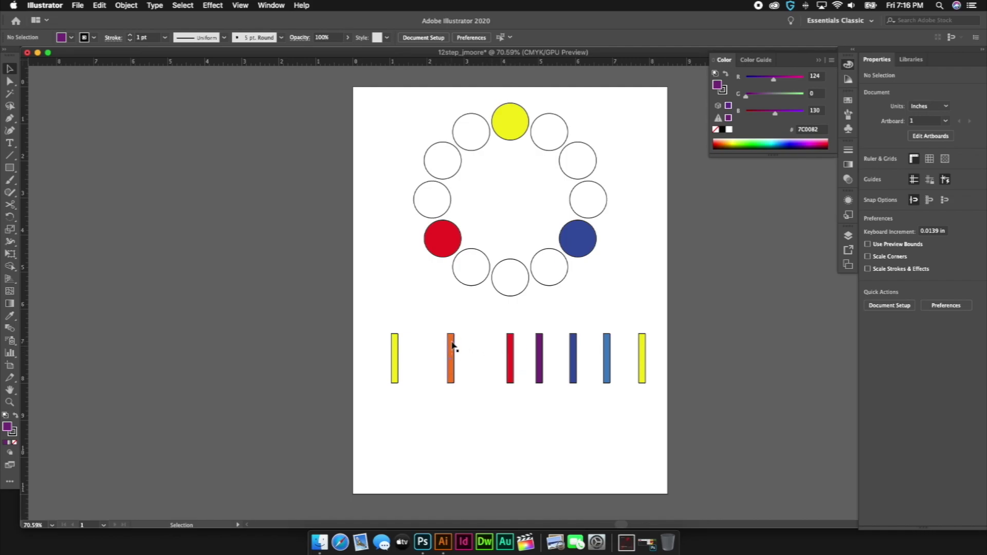
Select all seven bars and distribute them horizontally at even intervals
drag(658, 330, 383, 424)
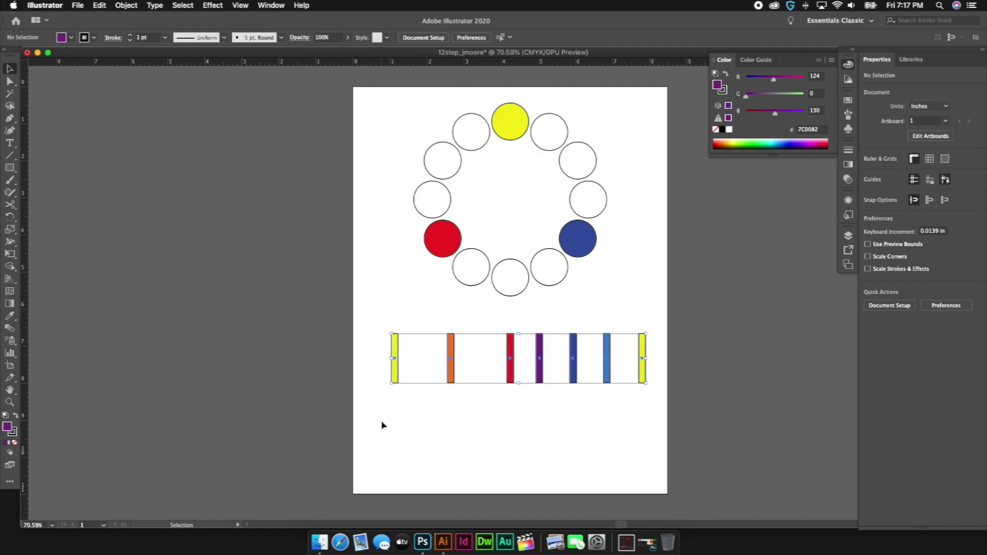
click(588, 37)
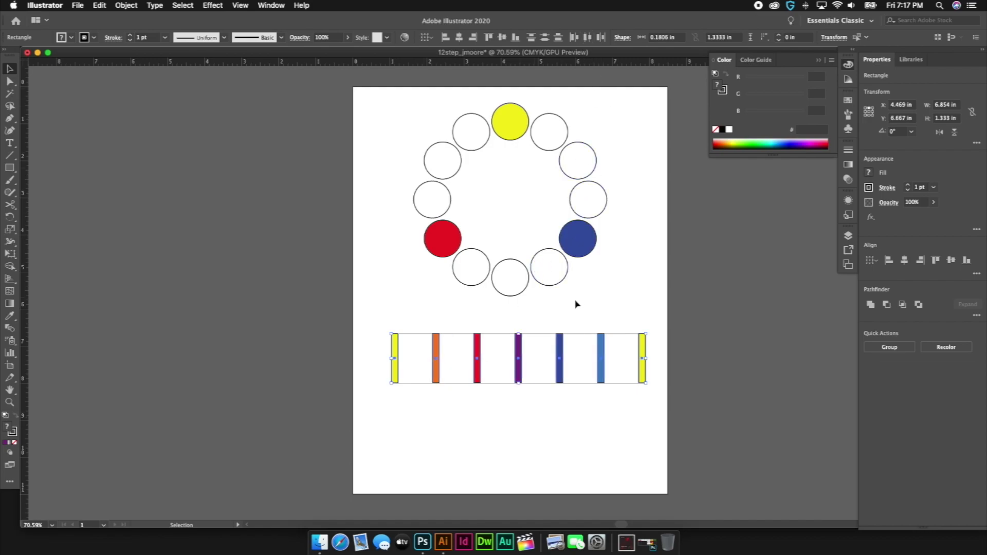
Copy the orange bar to midway between the first yellow and orange bars and fill the copy with RGB 245, 171, 9
click(507, 409)
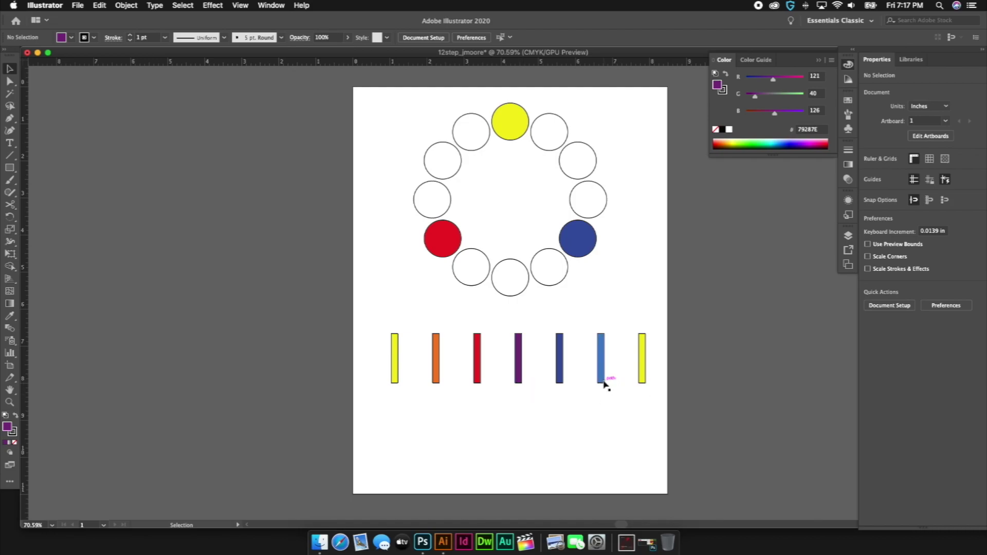
click(432, 352)
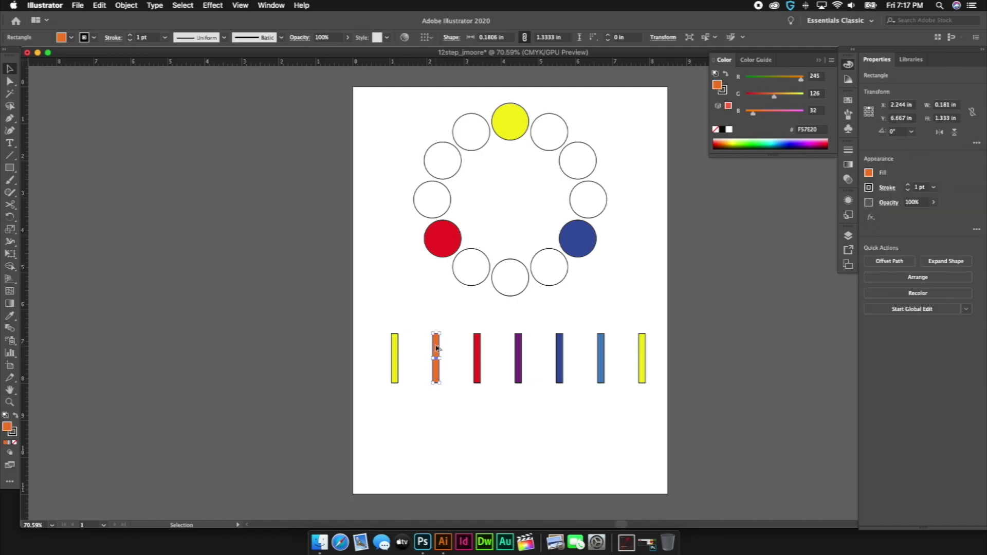
drag(435, 350, 417, 350)
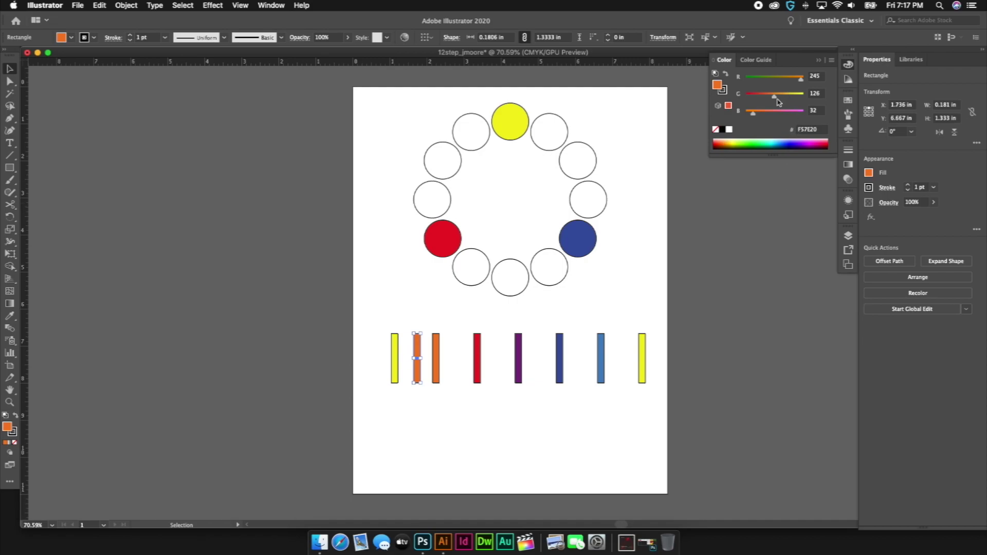
drag(775, 99, 746, 117)
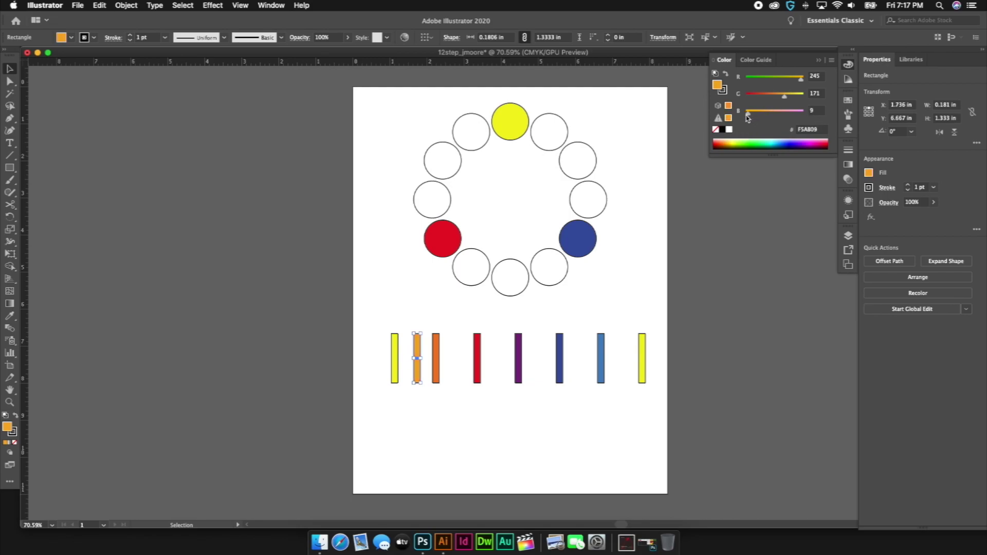
click(428, 306)
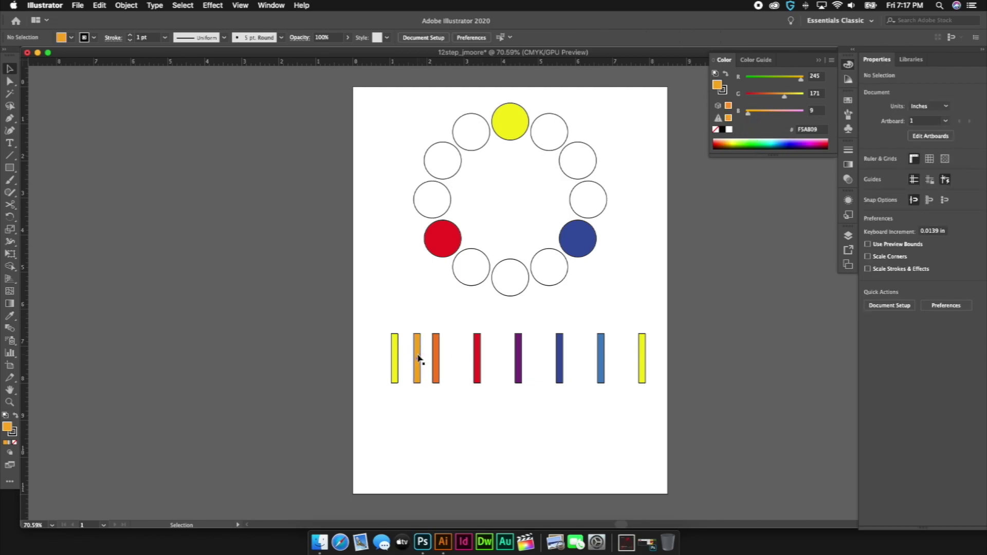
click(418, 357)
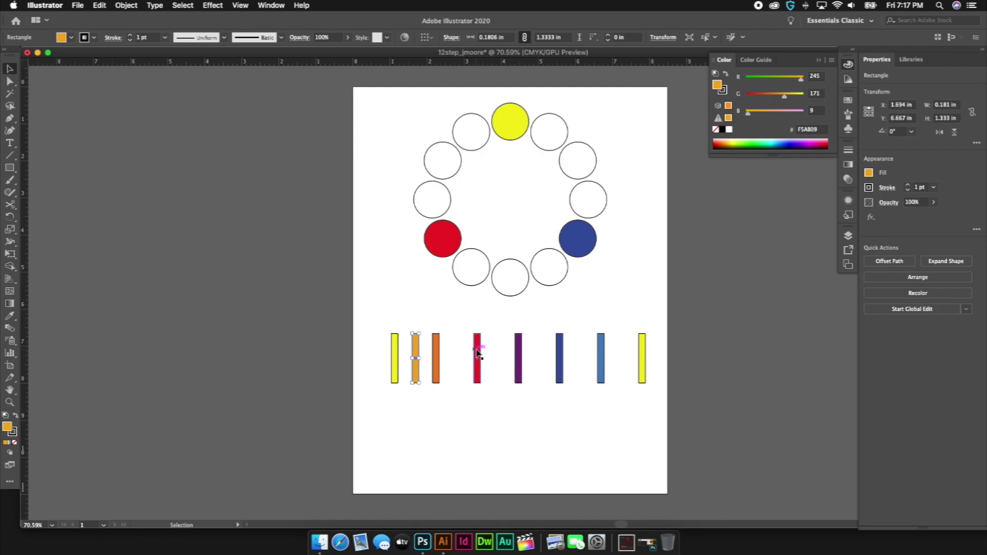
Copy the orange bar to midway between orange and red and fill the copy with red-orange, RGB 255, 88, 0
click(443, 350)
click(438, 347)
drag(438, 347, 463, 346)
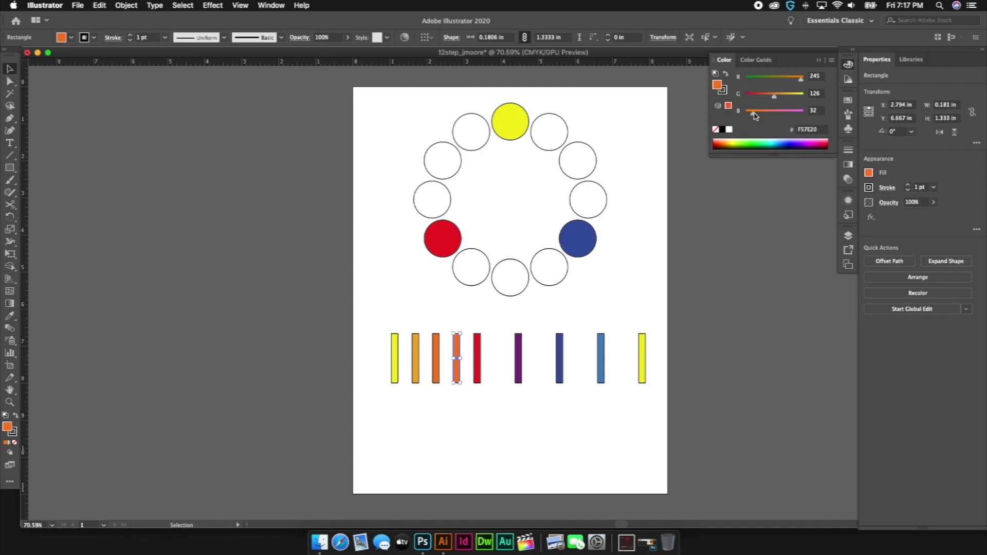
drag(754, 116, 746, 114)
drag(775, 99, 767, 100)
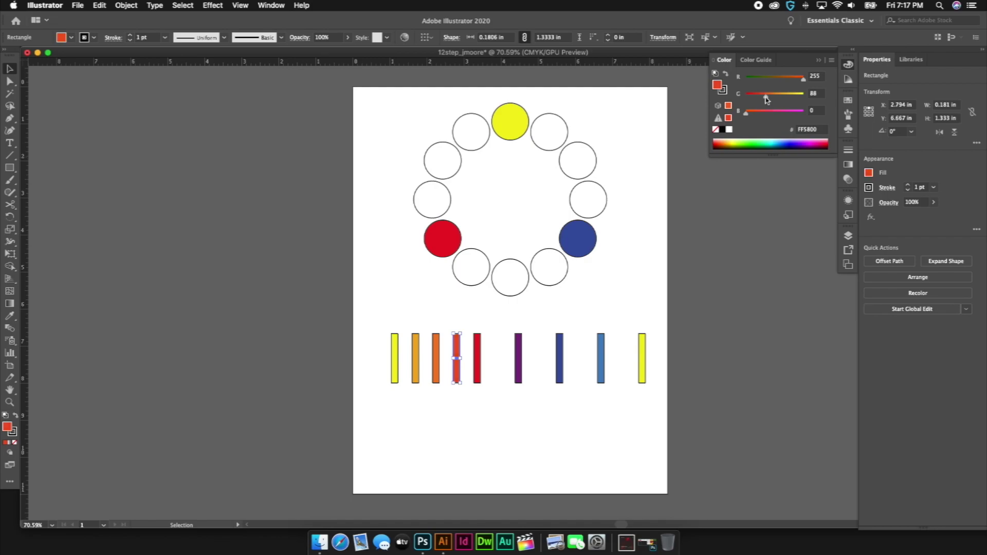
click(512, 317)
Copy the red bar to midway between red and purple and fill the copy with red-purple, RGB 163, 32, 111
click(478, 357)
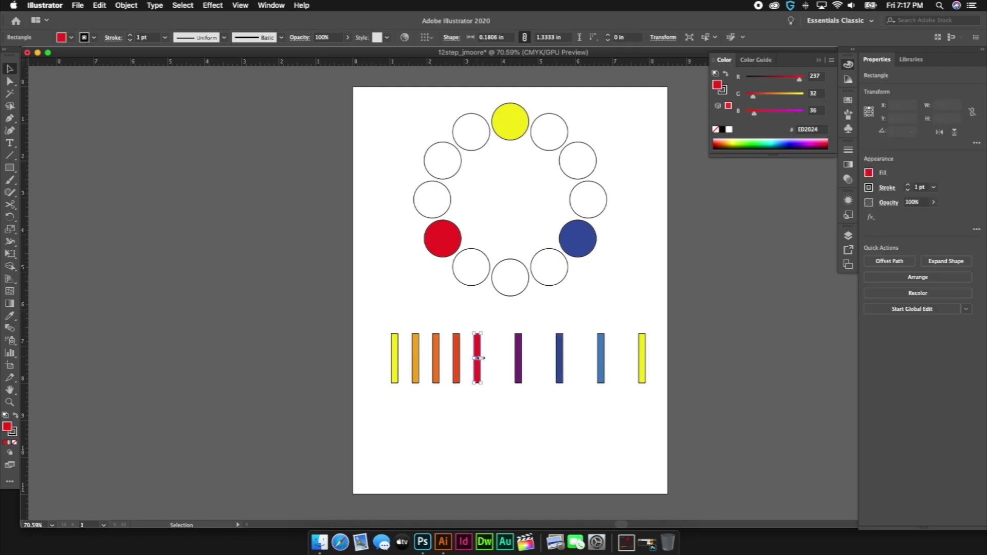
drag(478, 348, 499, 348)
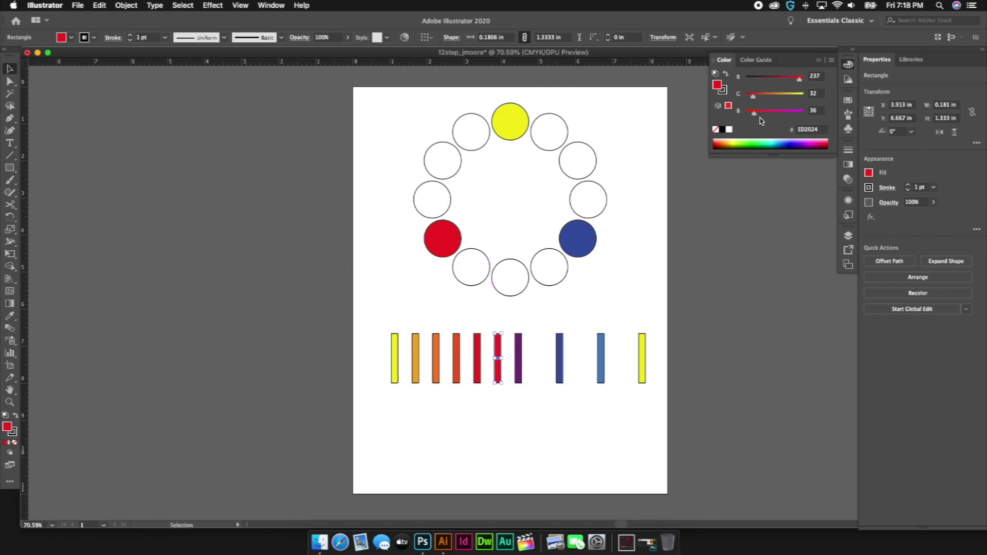
drag(756, 117, 771, 118)
mouse_move(799, 80)
mouse_down()
mouse_move(762, 84)
mouse_move(783, 83)
mouse_up()
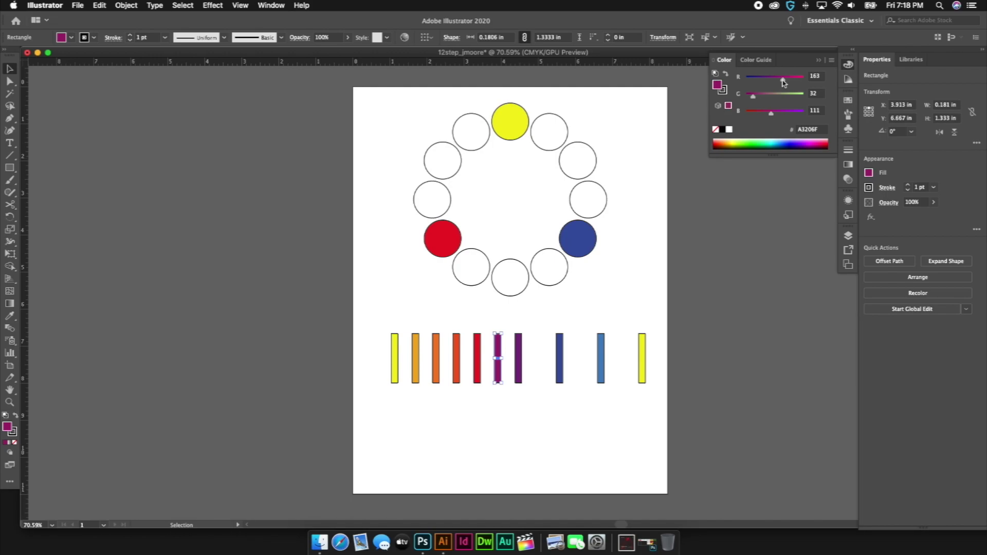
click(560, 308)
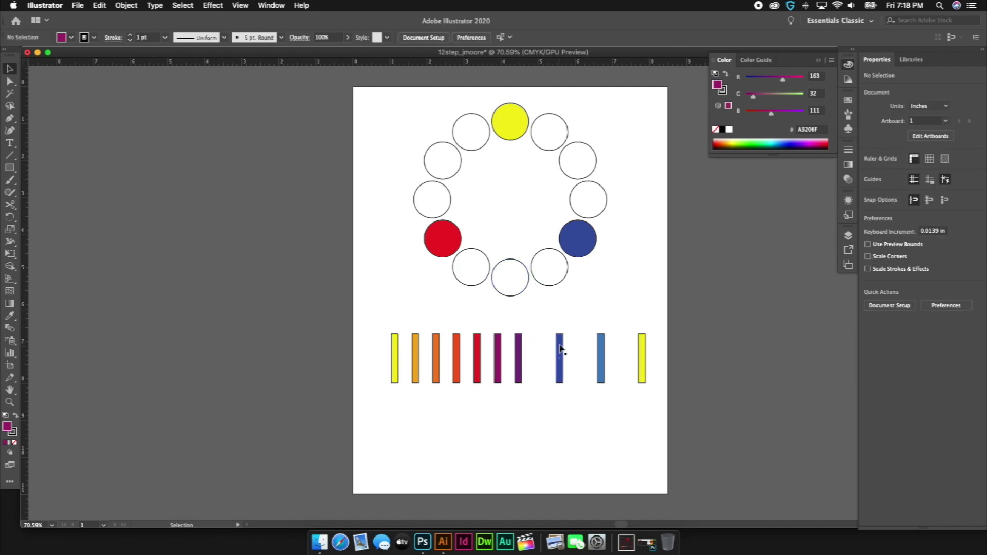
Copy the dark blue bar to midway between purple and blue and fill the copy with blue-purple, RGB 106, 0, 128
drag(562, 349, 541, 348)
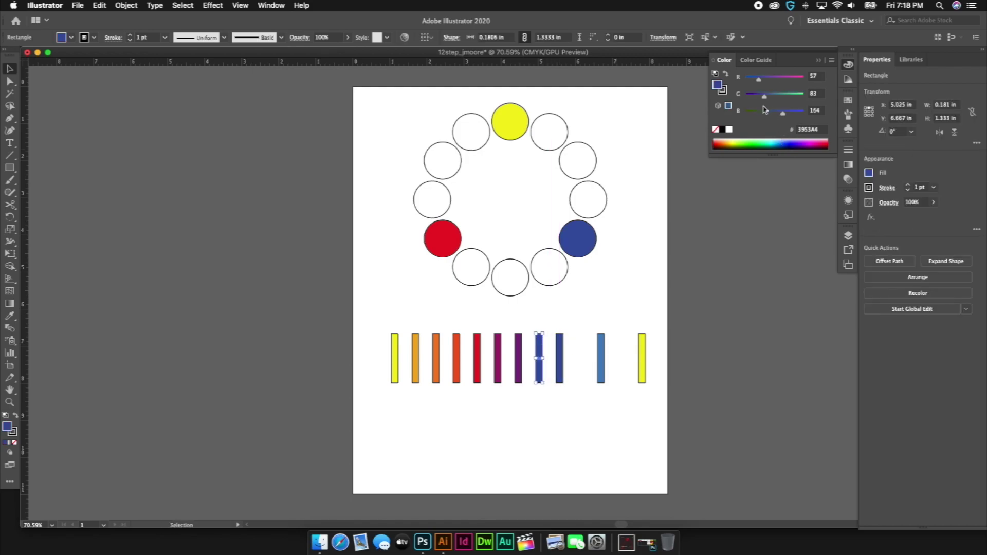
drag(783, 114, 770, 80)
drag(803, 114, 775, 118)
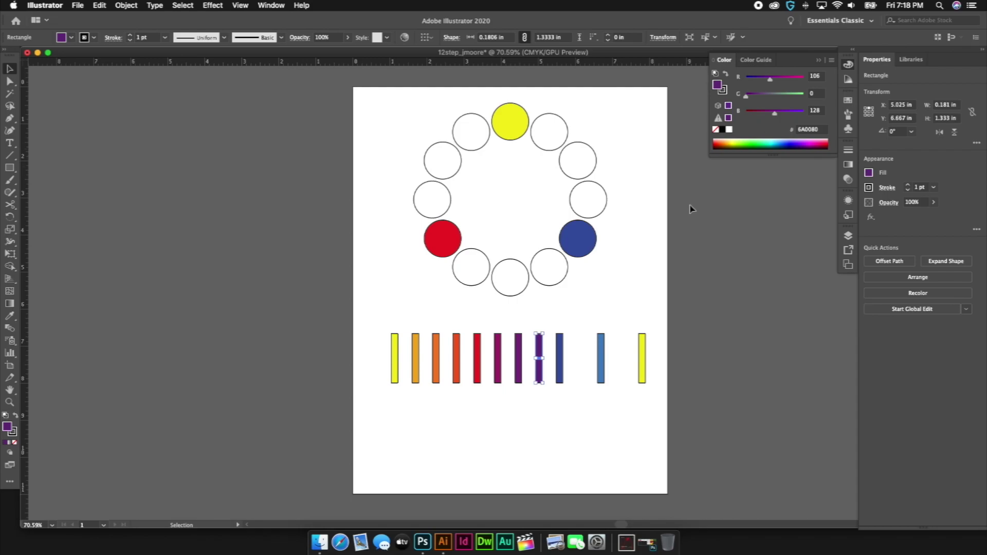
click(628, 288)
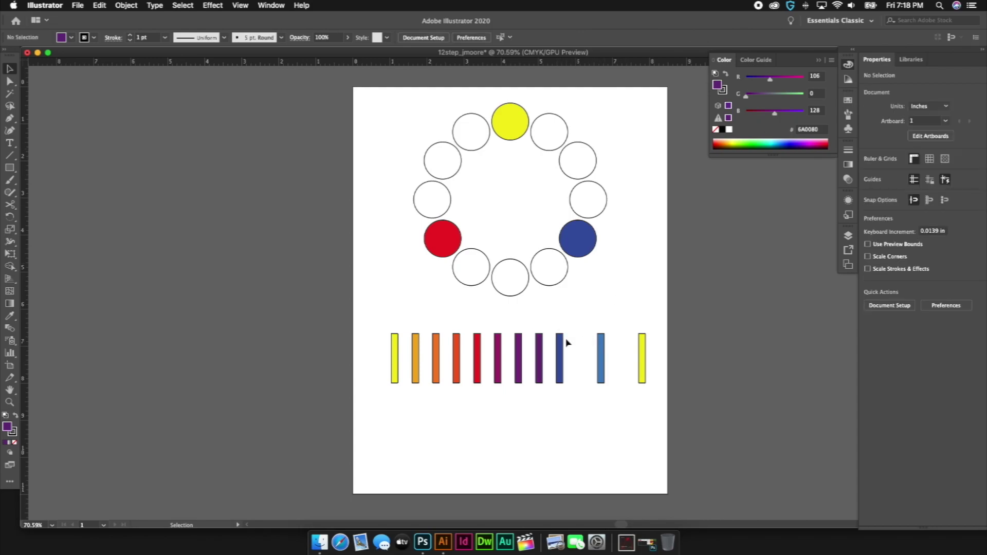
Copy the dark blue bar to midway between the dark and light blue bars and fill the copy with RGB 41, 83, 186
key(super+n)
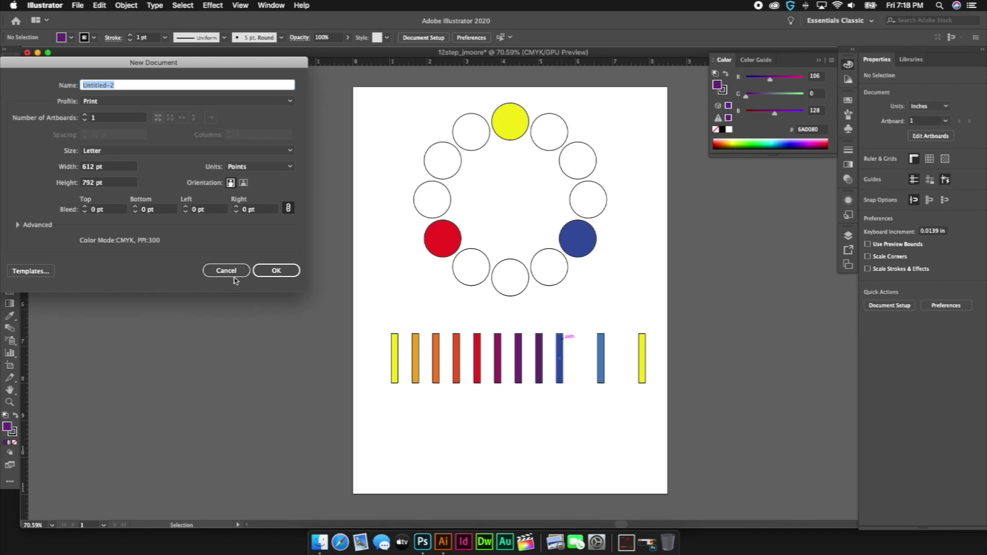
key(Escape)
click(561, 354)
mouse_move(562, 353)
mouse_down()
mouse_move(594, 355)
mouse_move(582, 355)
mouse_up()
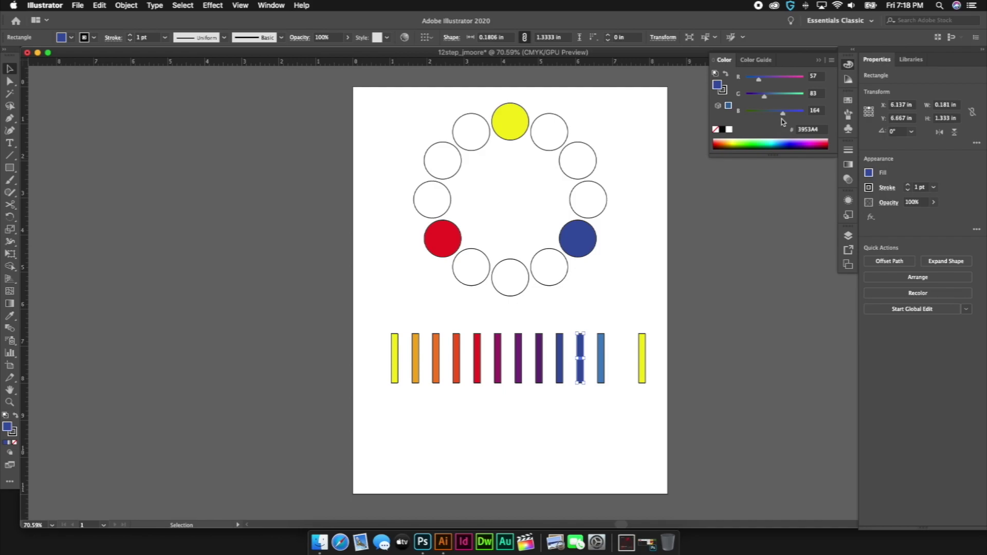
drag(784, 114, 789, 114)
drag(758, 81, 754, 80)
click(628, 267)
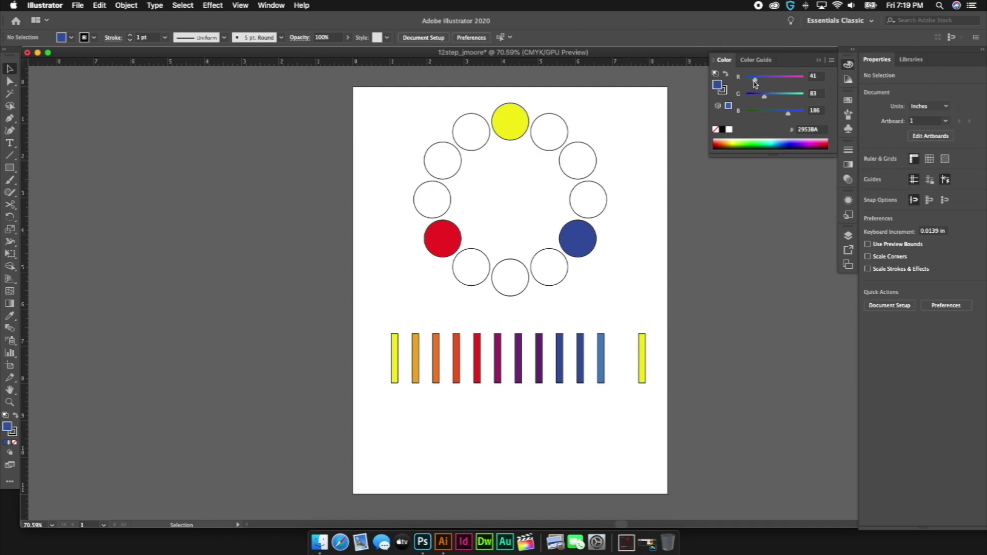
Reduce the red and increase the blue slightly in the fill of the bar between dark and light blue
click(581, 340)
drag(755, 80, 753, 81)
drag(790, 116, 795, 116)
click(629, 289)
Copy the light blue bar to midway between it and the last yellow bar and fill the copy with teal, RGB 69, 168, 156
click(603, 347)
drag(604, 347, 624, 346)
scroll(622, 346, down, 1)
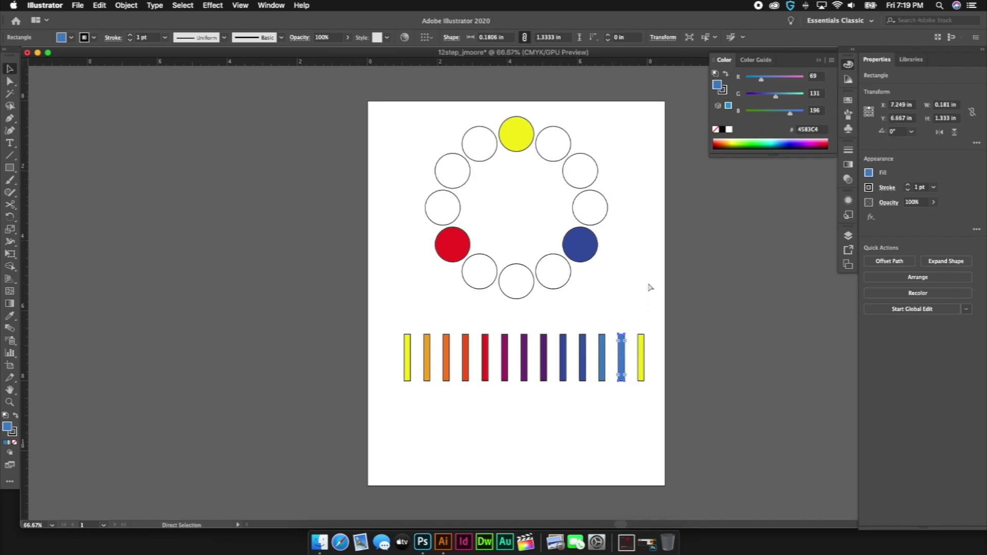
key(super+1)
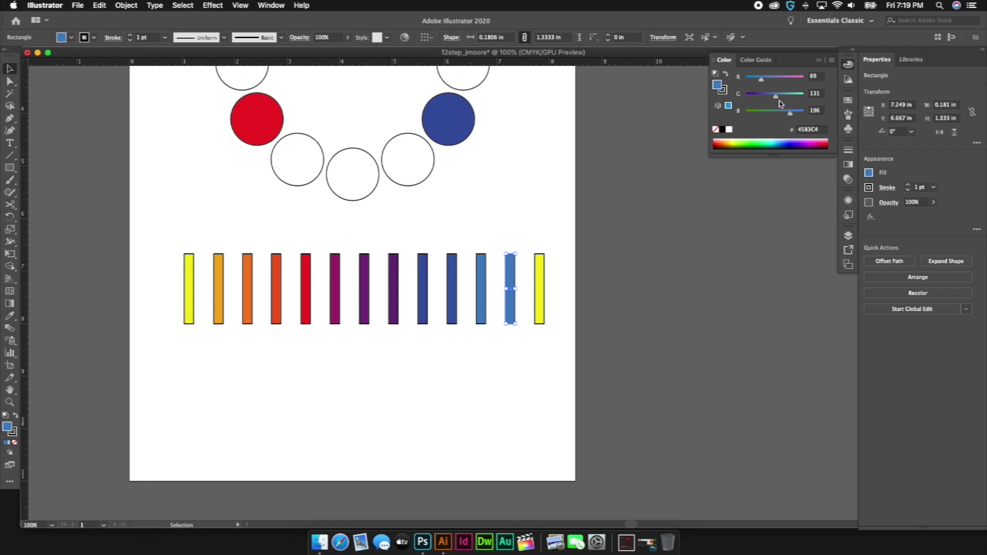
mouse_move(790, 112)
mouse_down()
mouse_move(782, 112)
mouse_move(793, 97)
mouse_move(785, 100)
mouse_up()
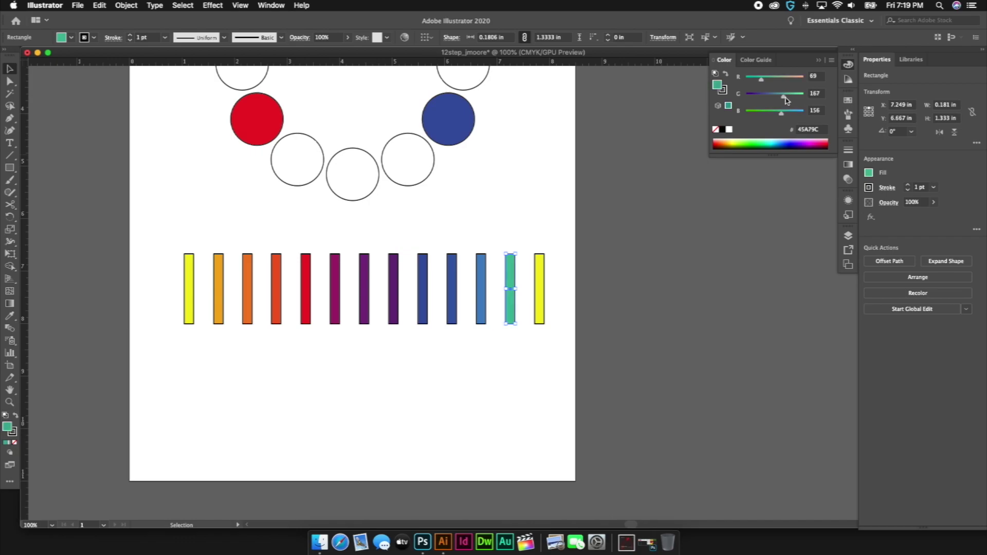
click(566, 167)
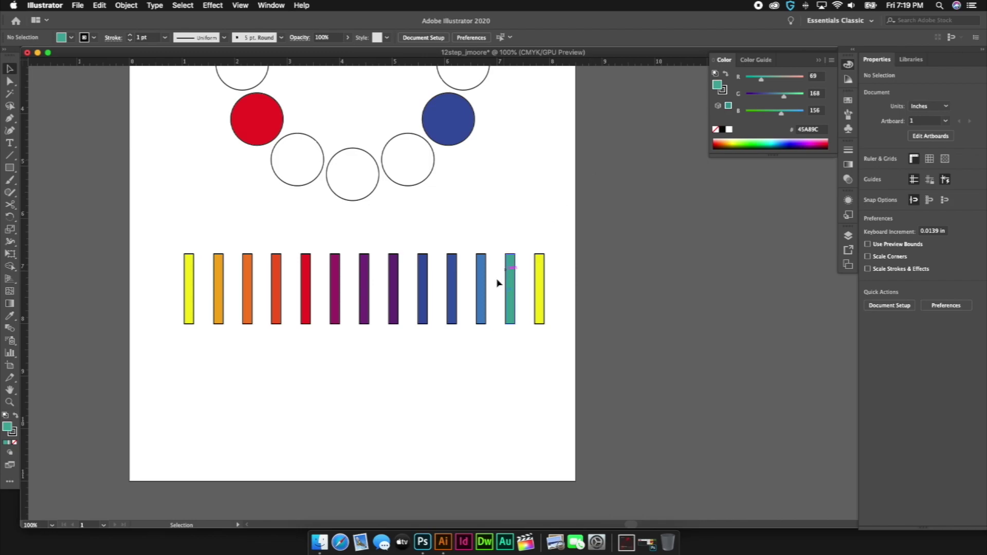
Set the fill of the last yellow bar, beside the teal one, to RGB 255, 255, 0
click(540, 266)
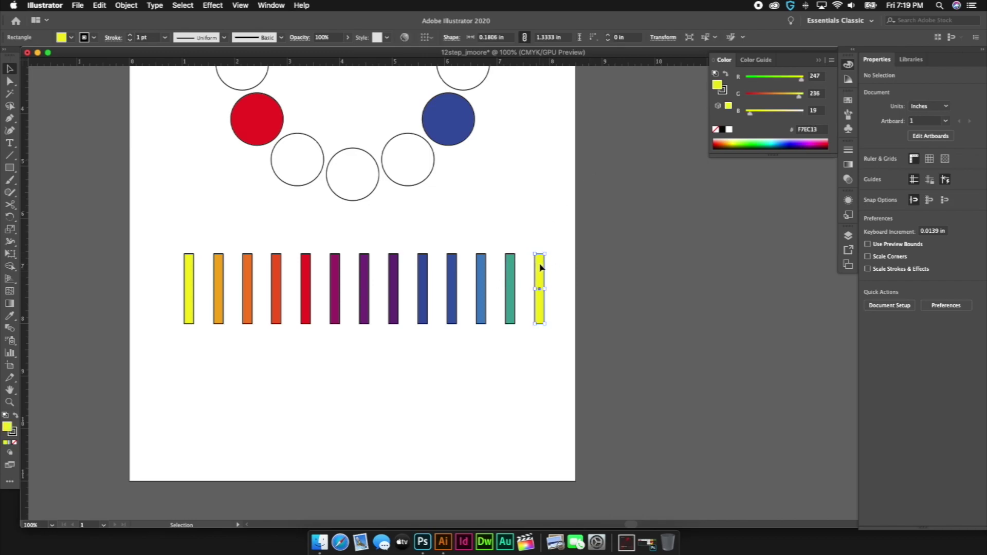
drag(804, 93, 812, 98)
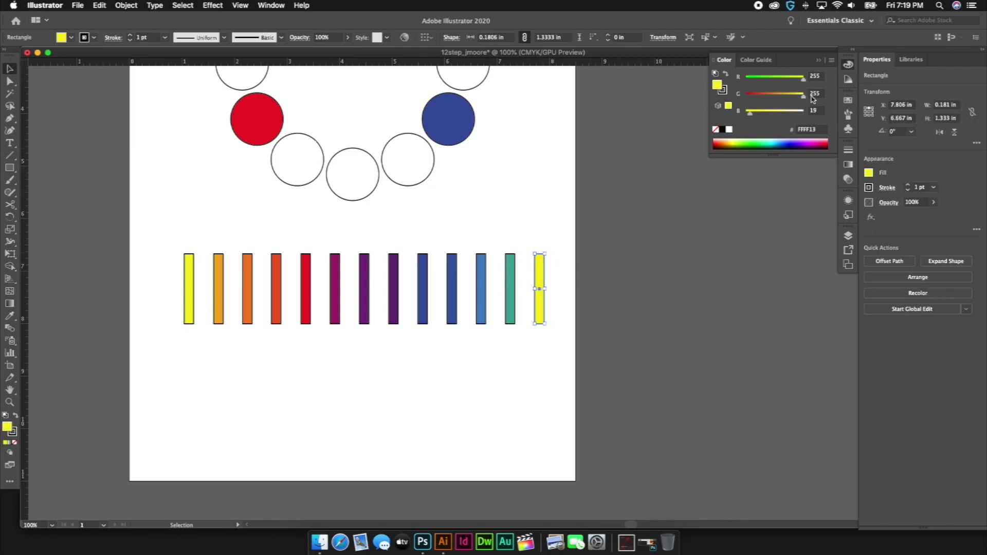
drag(752, 114, 735, 118)
click(522, 208)
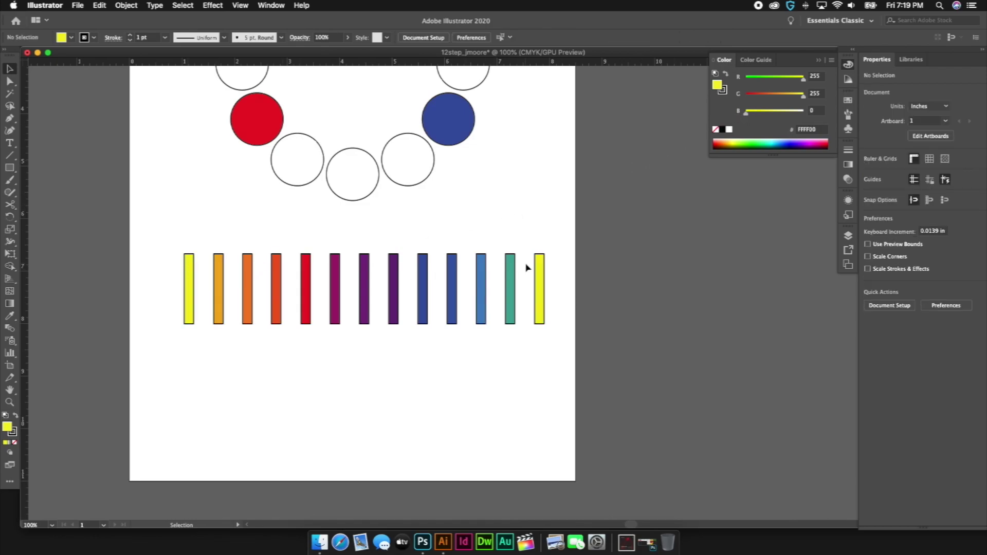
Fill the circle beside yellow on the red side of the wheel with the yellow-orange bar's colour, sampled with the Eyedropper
drag(462, 195, 614, 333)
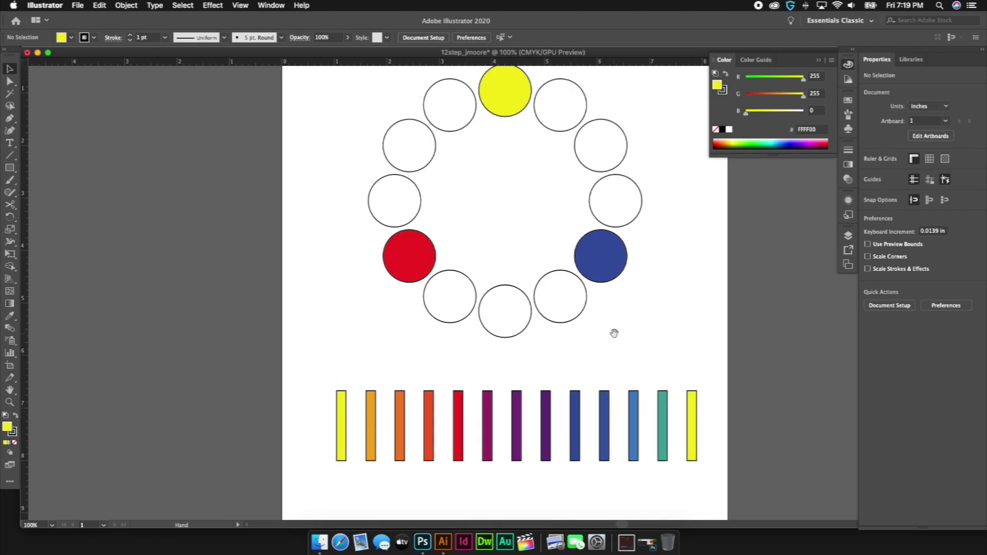
click(569, 114)
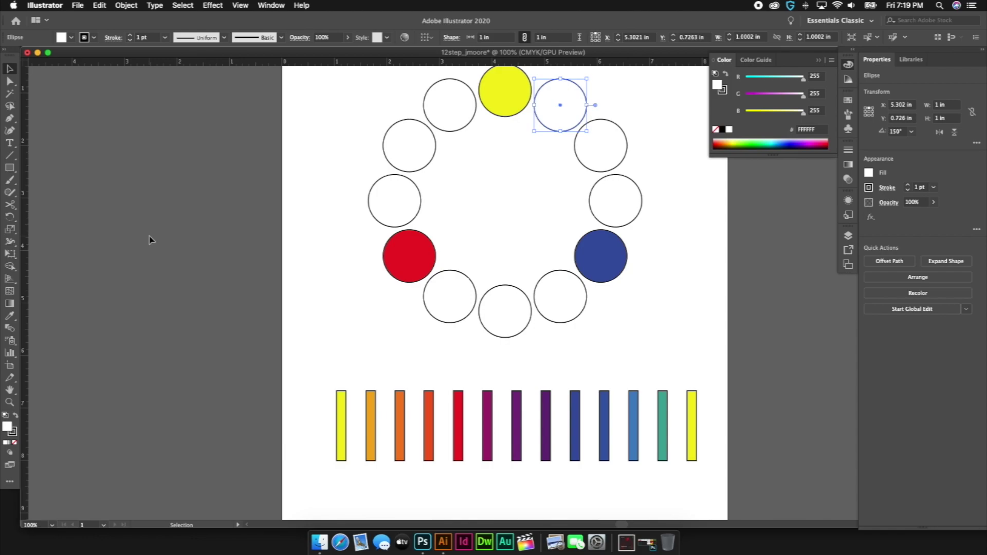
click(454, 118)
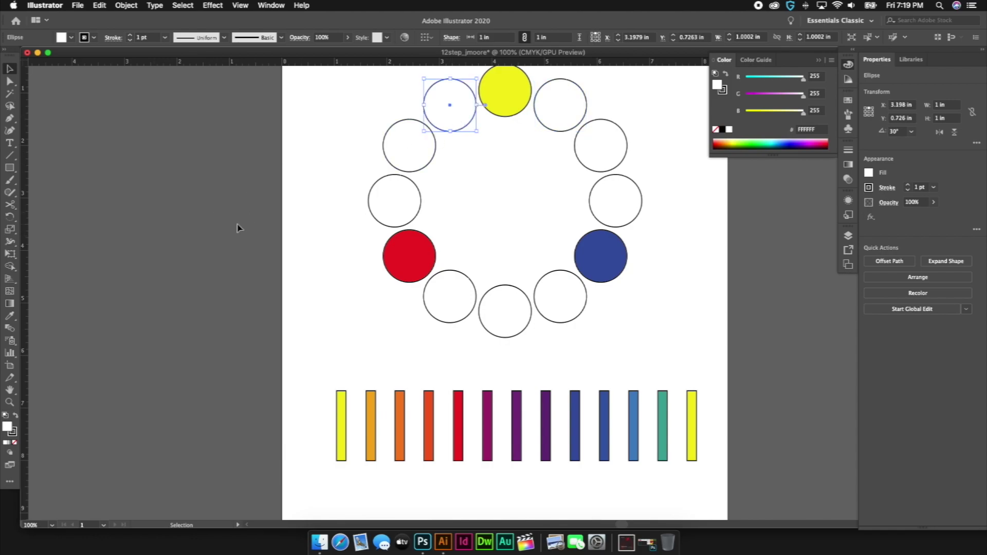
click(10, 316)
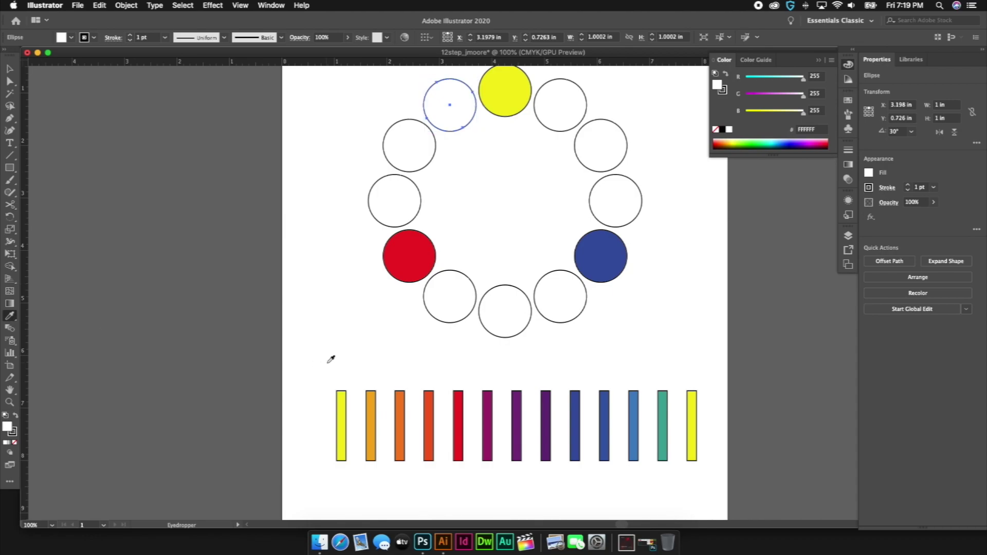
click(371, 395)
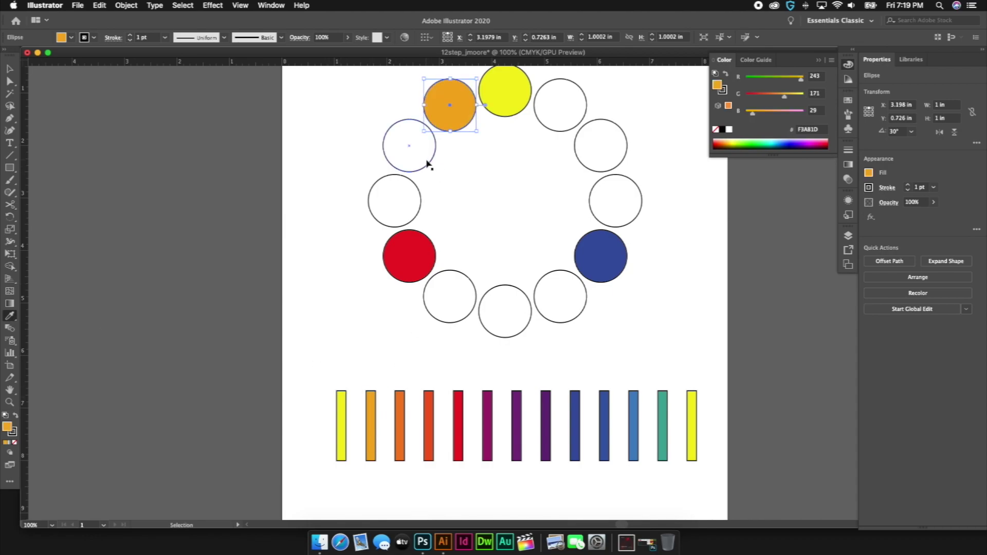
Fill the next two circles toward red with the sampled colours of the orange and red-orange bars
key(super)
super+click(432, 160)
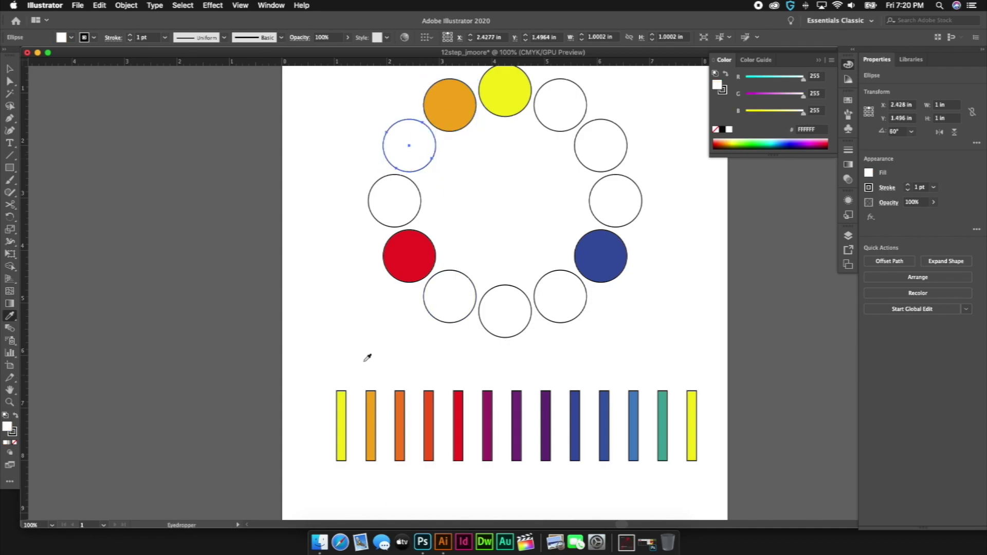
key(super)
click(401, 398)
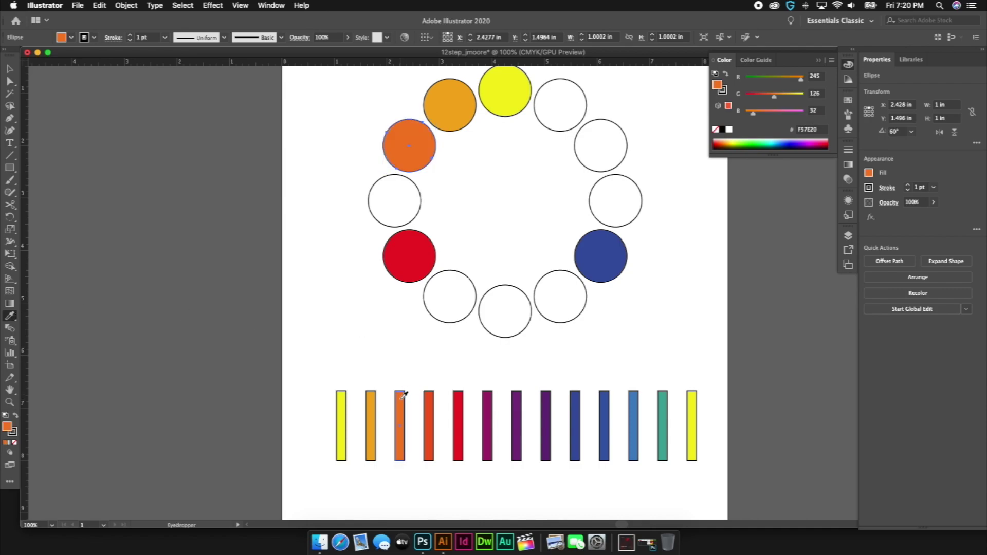
super+click(418, 208)
click(431, 401)
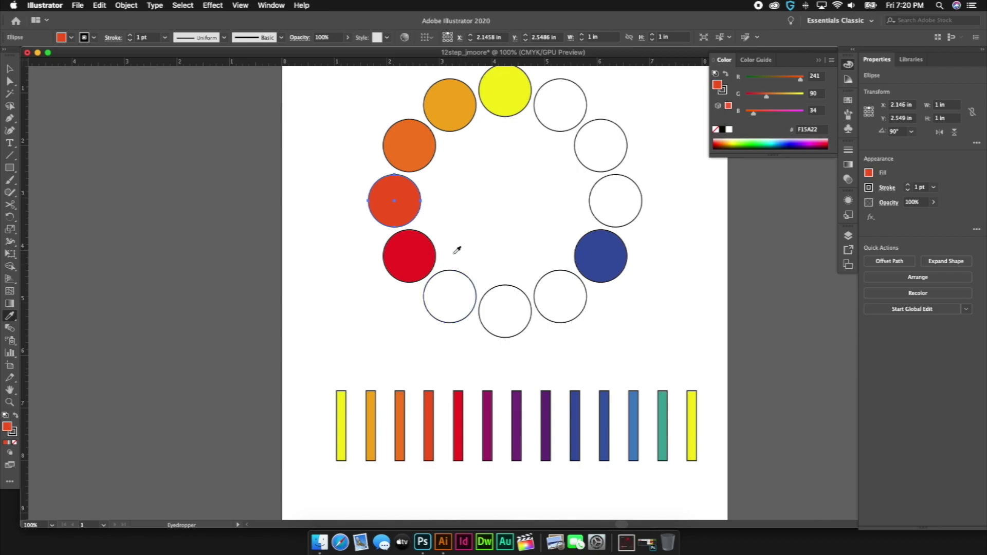
Fill the three circles between red and blue with the sampled colours of the red-violet, violet and blue-violet bars
super+click(422, 273)
super+click(467, 278)
click(490, 405)
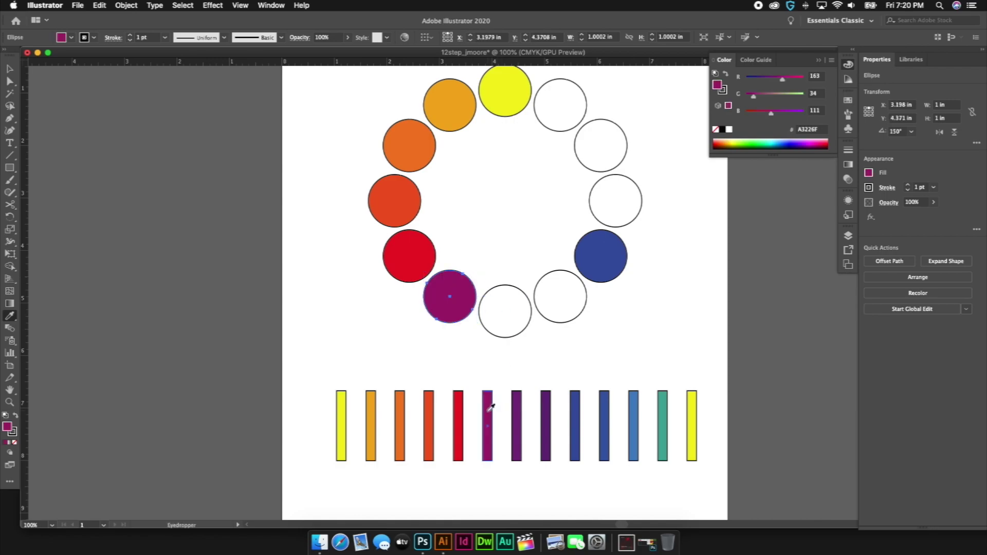
super+click(517, 292)
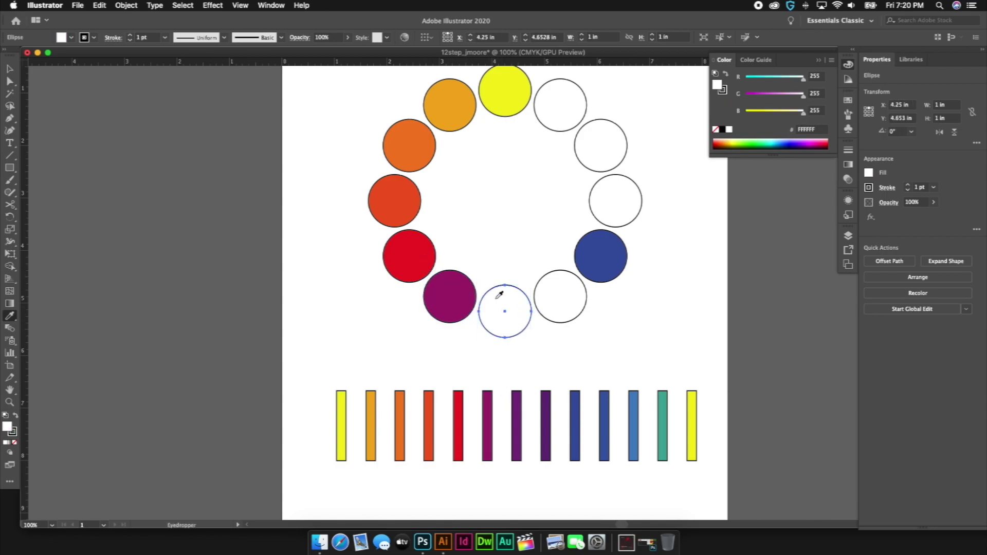
click(516, 398)
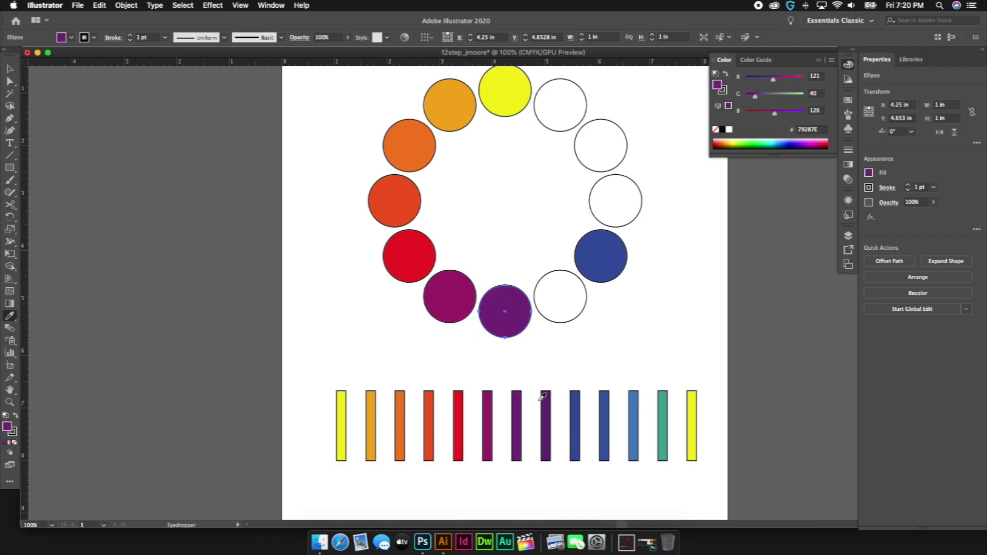
super+click(562, 315)
click(547, 414)
Fill the three circles from blue up to yellow with the sampled colours of the second blue, light blue and teal bars
super+click(584, 275)
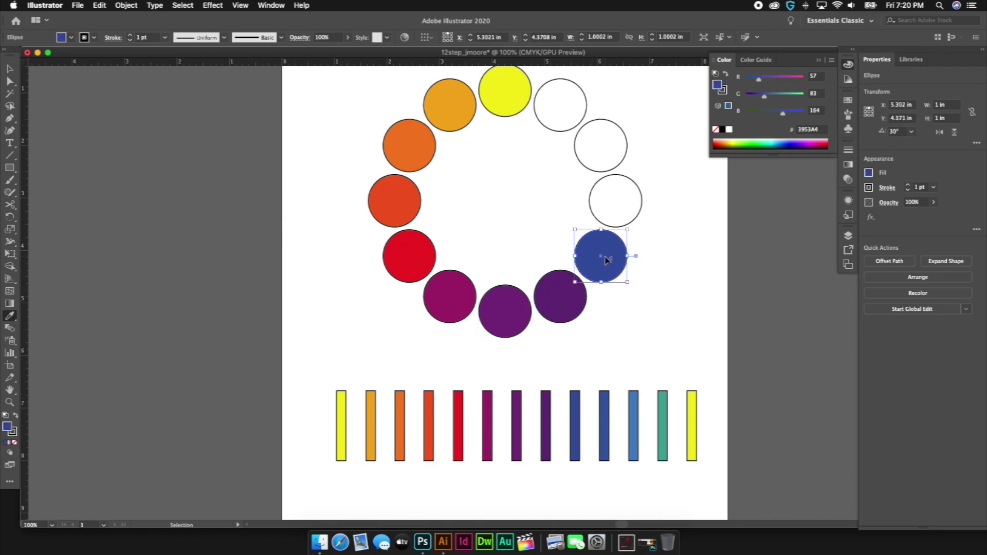
super+click(620, 215)
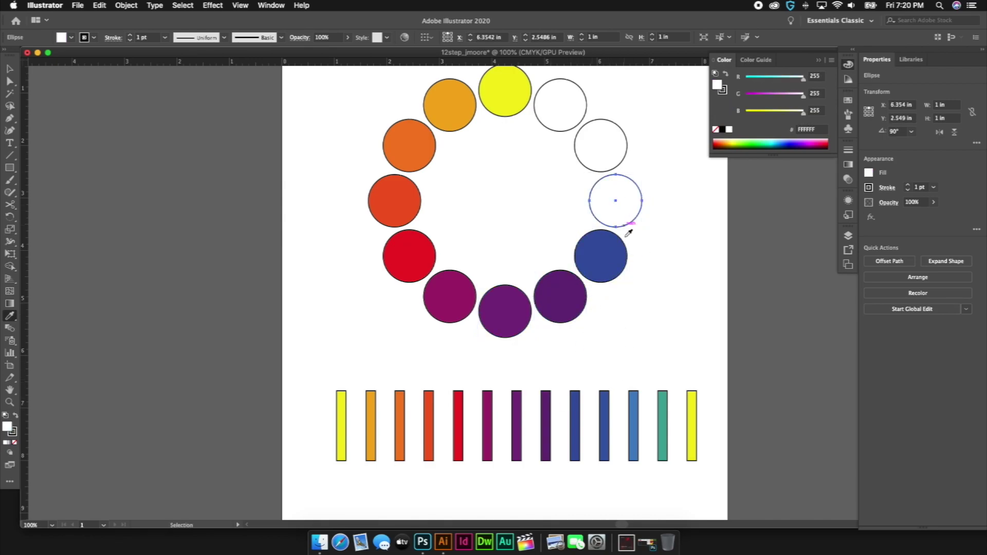
click(609, 397)
super+click(617, 146)
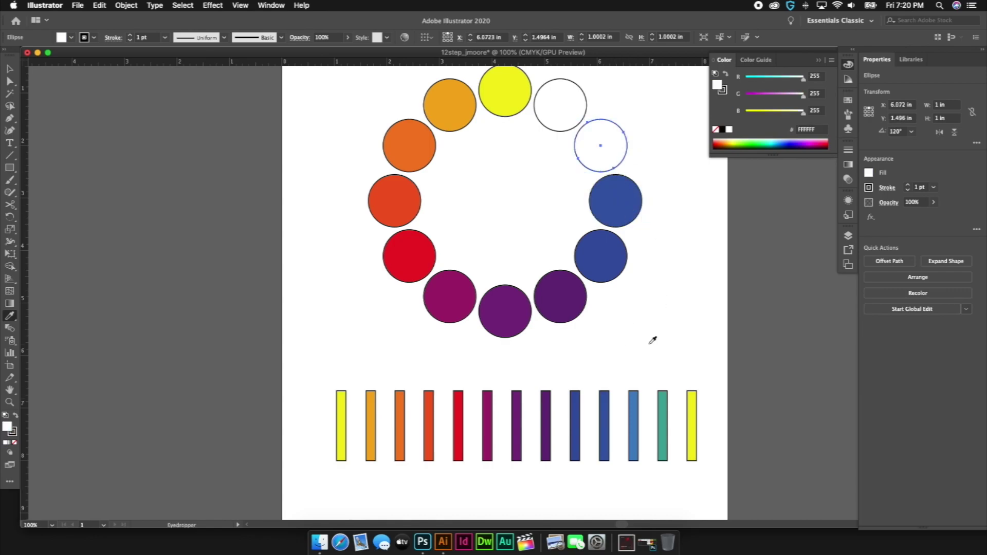
click(638, 393)
super+click(582, 99)
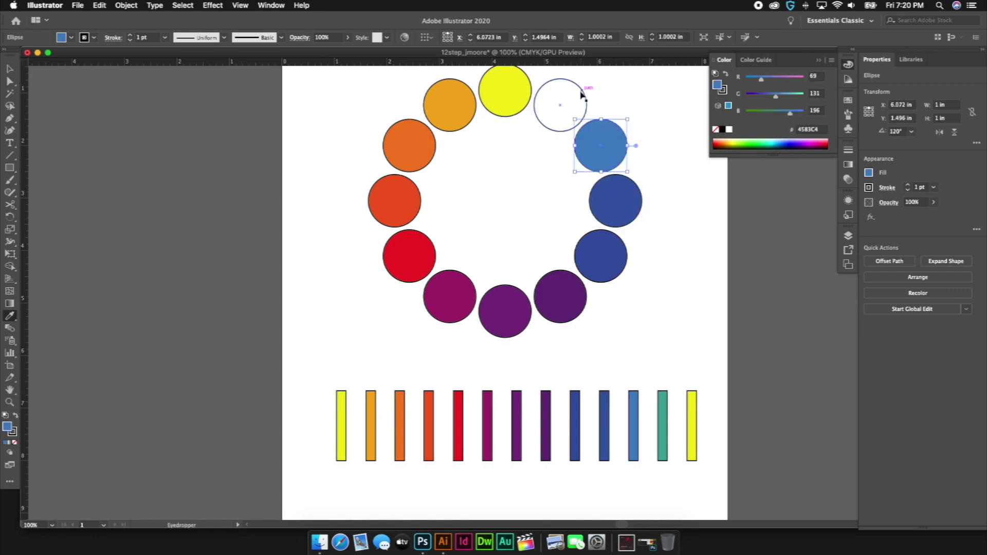
click(660, 394)
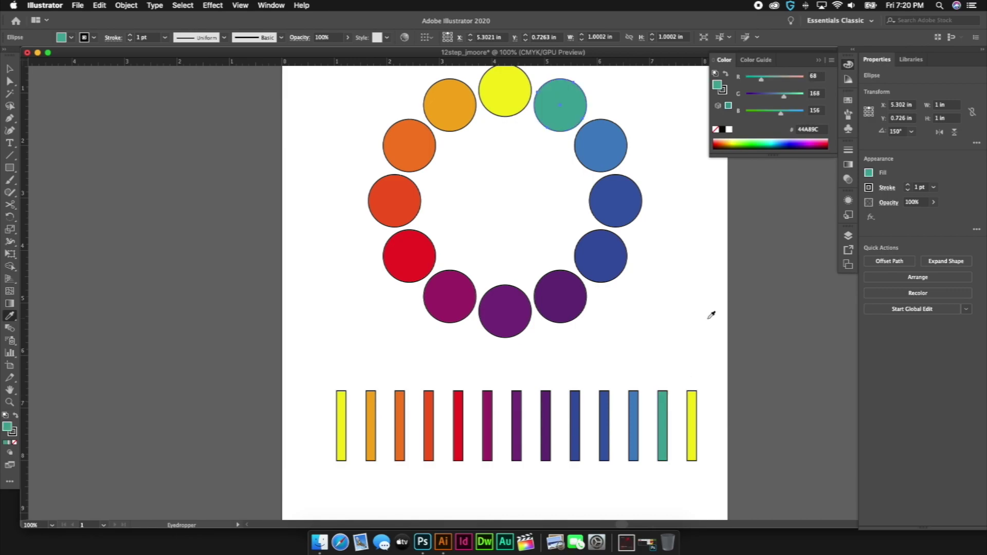
Delete the whole row of colour bars below the wheel
click(9, 70)
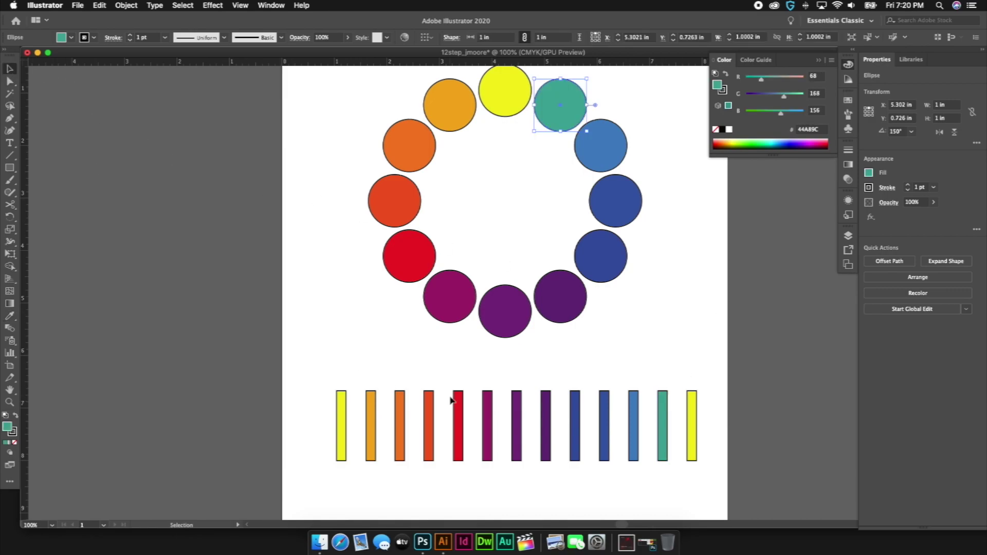
click(414, 347)
key(super+minus)
key(super+minus)
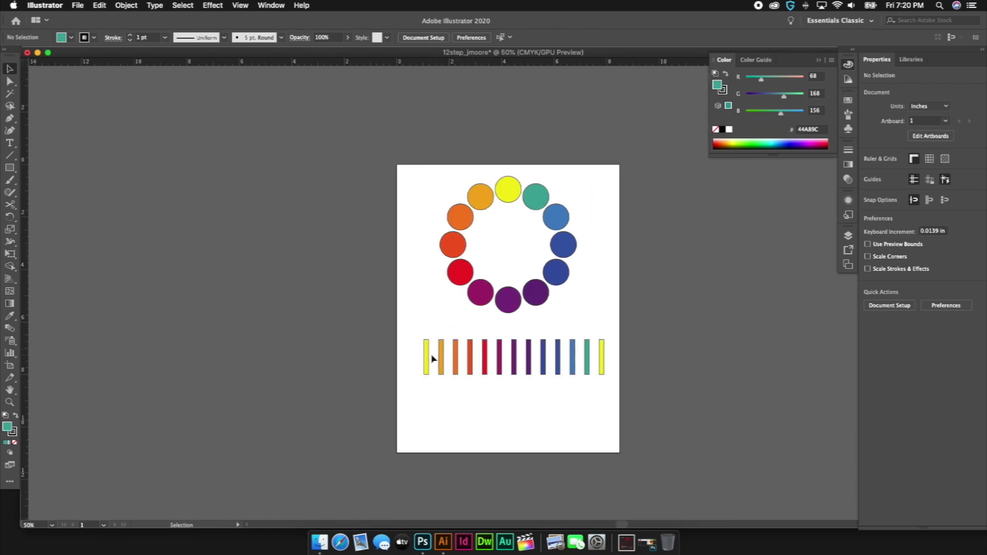
drag(408, 334, 684, 399)
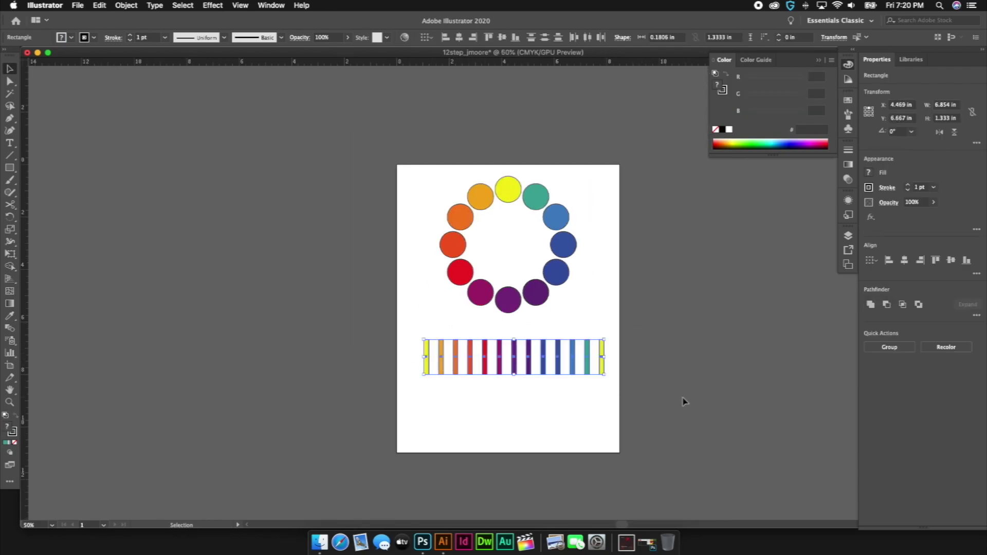
key(Delete)
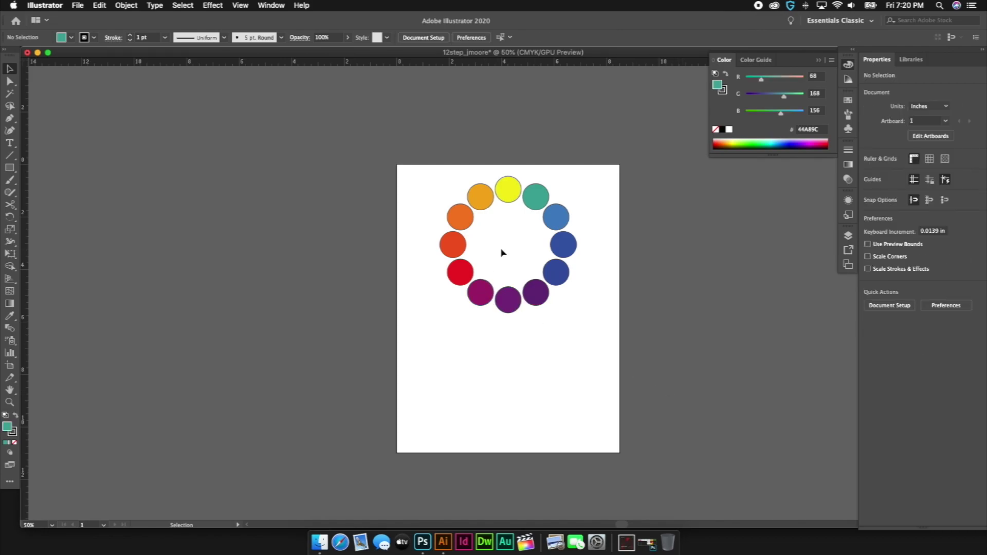
Copy the yellow circle twice into a row below the wheel, about 5.1 in apart, and fill the right-hand copy white
click(511, 198)
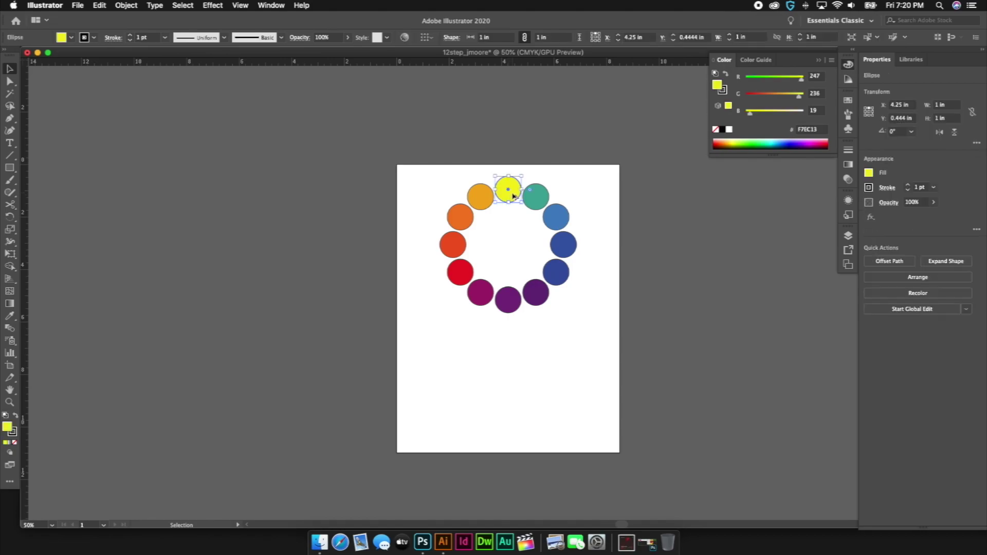
drag(513, 194, 451, 356)
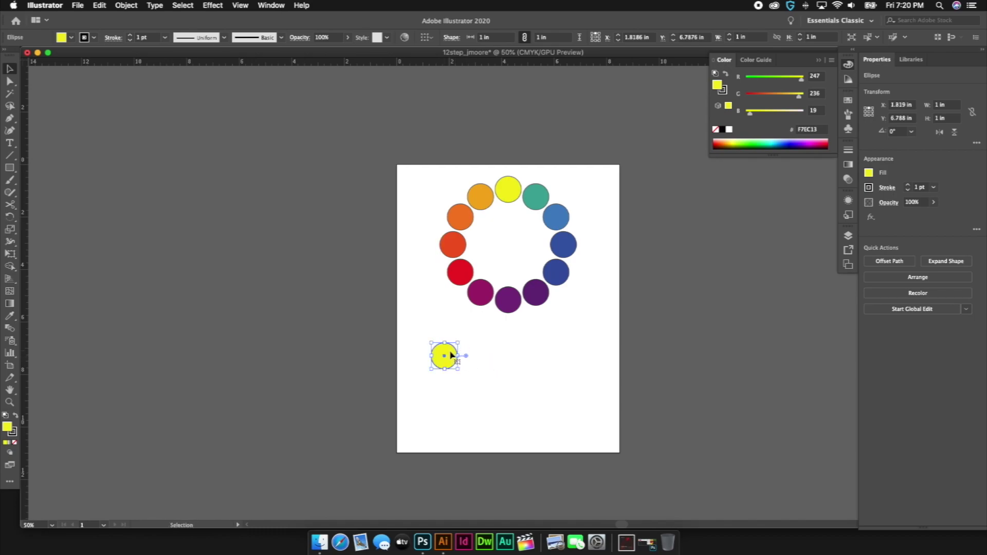
drag(452, 354, 586, 356)
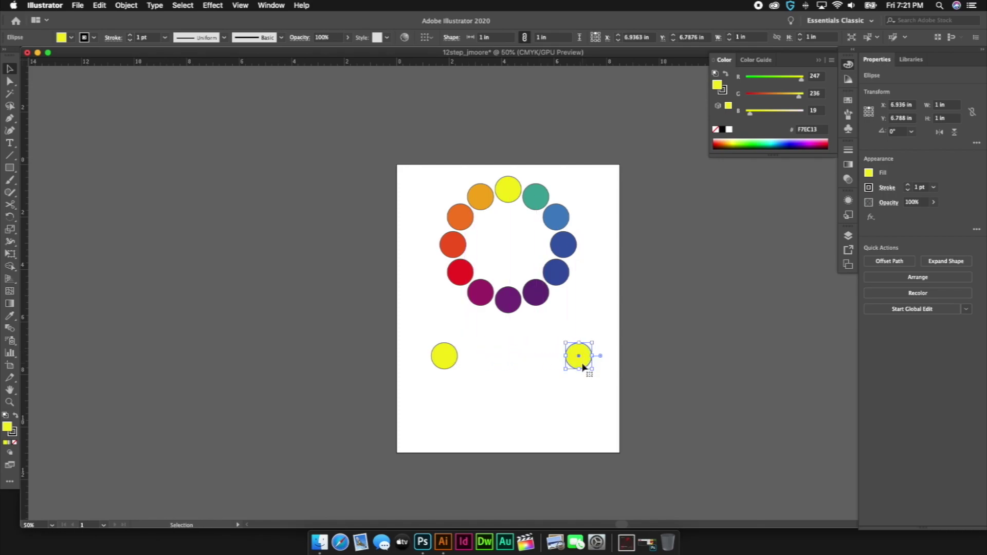
drag(425, 337, 594, 381)
click(579, 355)
click(729, 129)
Set the blend options for the yellow and white circles to Specified Steps spacing with 3 steps
drag(603, 343, 437, 383)
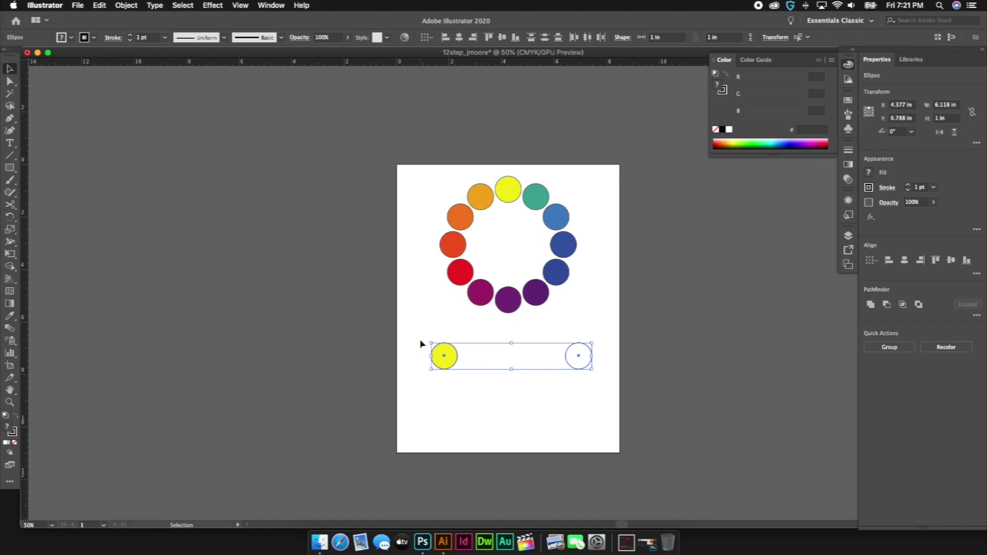
click(126, 5)
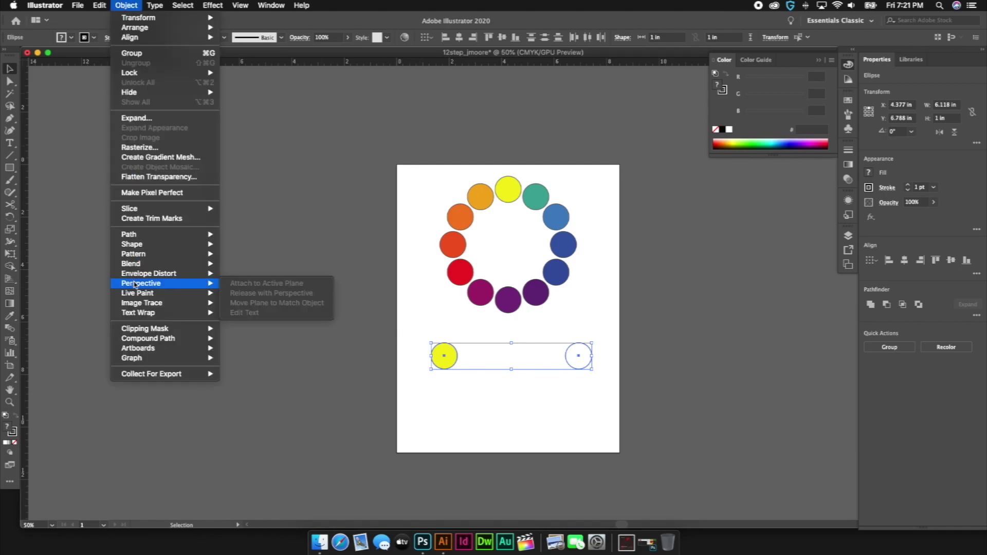
click(135, 265)
click(133, 4)
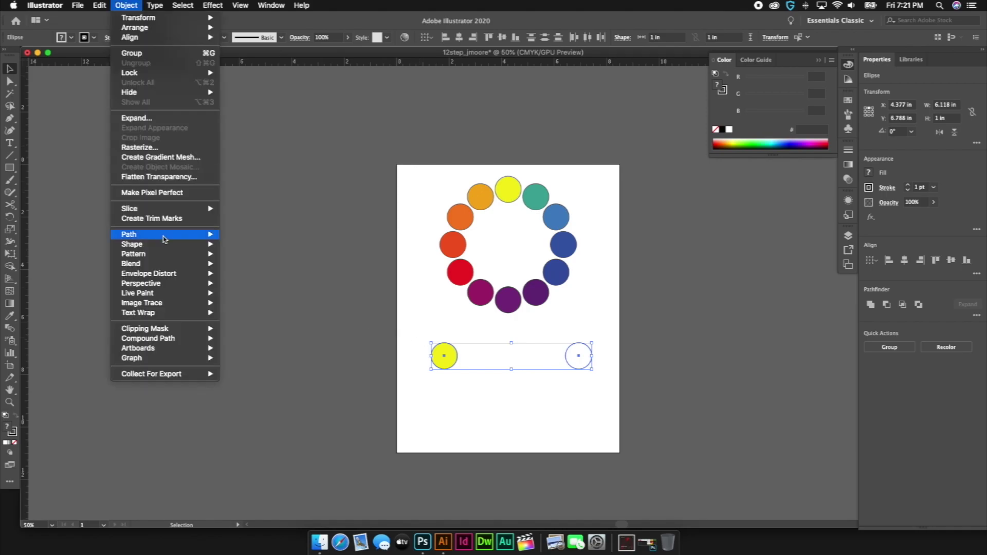
mouse_move(164, 265)
click(256, 289)
click(506, 259)
drag(506, 261, 483, 258)
text(3)
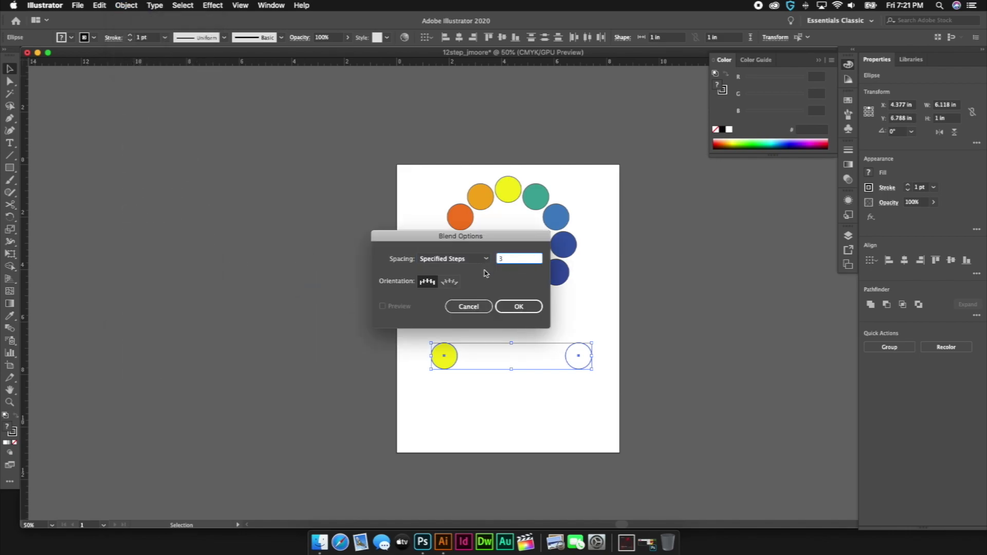
click(513, 308)
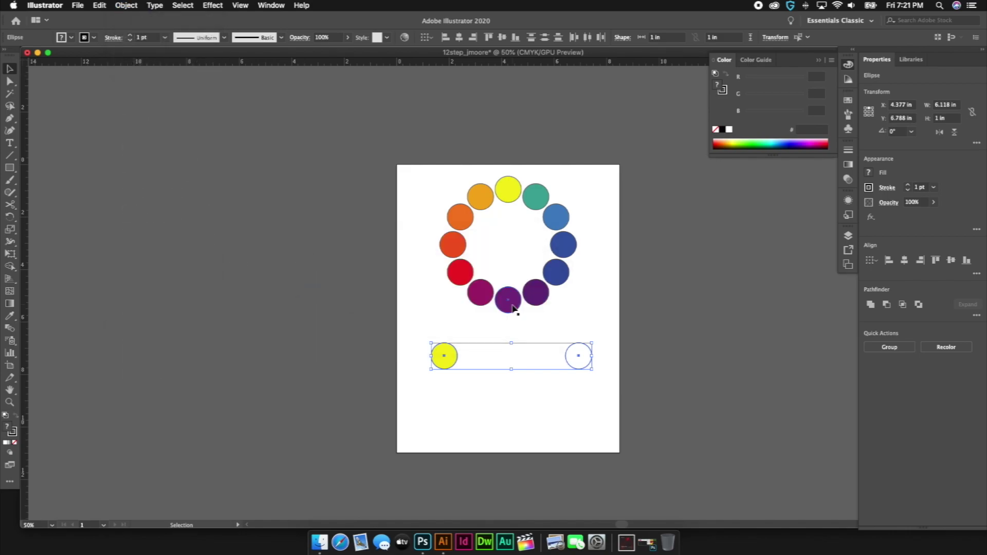
Make a blend between the yellow and white circles below the wheel
click(127, 5)
mouse_move(158, 330)
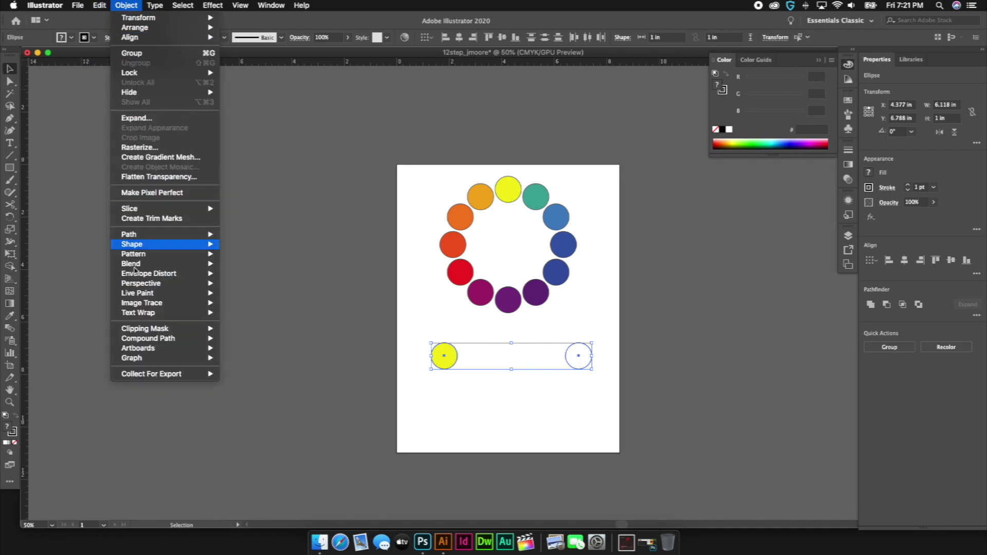
mouse_move(132, 263)
click(271, 264)
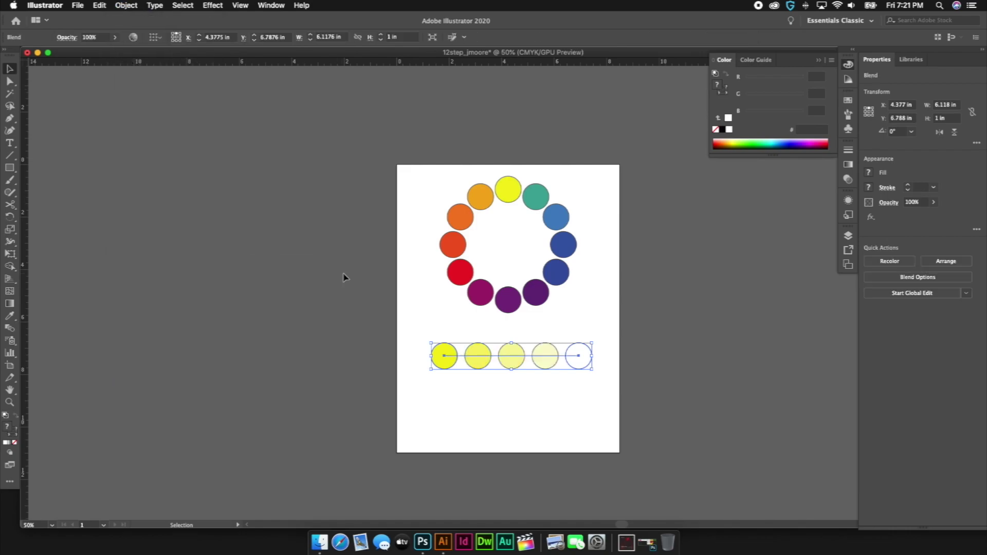
click(591, 311)
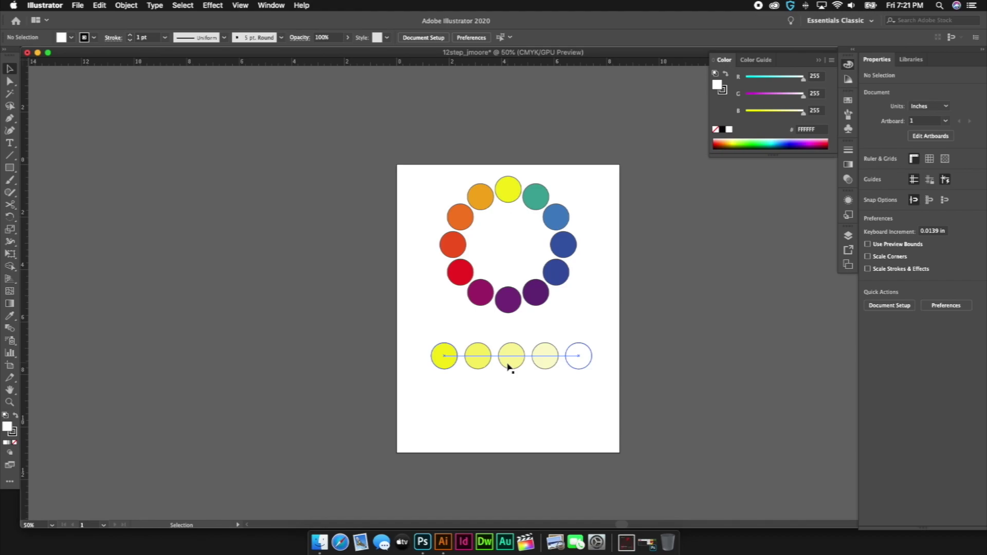
Copy the yellow circle twice into a second row at about Y 8.3 in and fill the right-hand copy black
click(511, 200)
drag(514, 196, 590, 398)
click(609, 388)
click(584, 395)
click(723, 130)
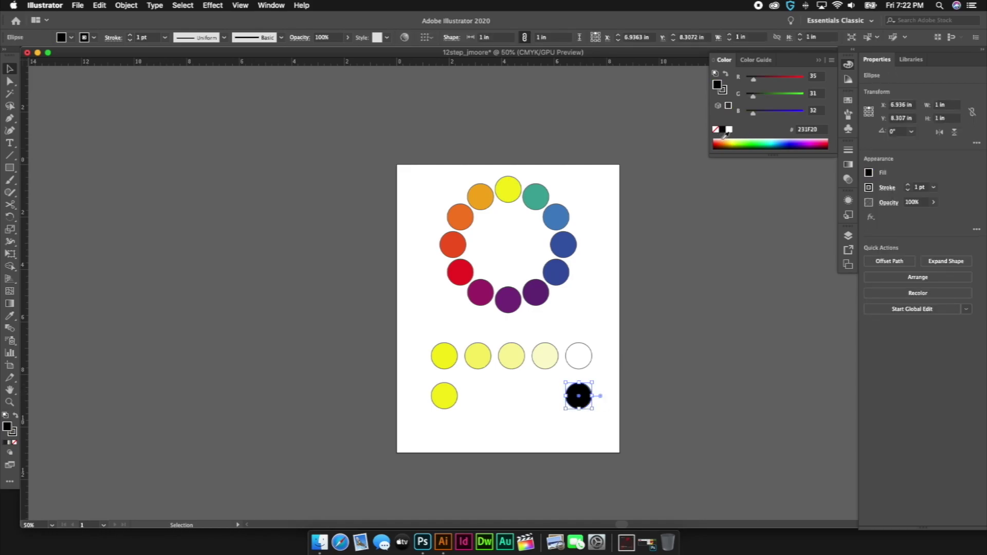
Make a blend between the yellow and black circles of the second row
drag(608, 386, 417, 424)
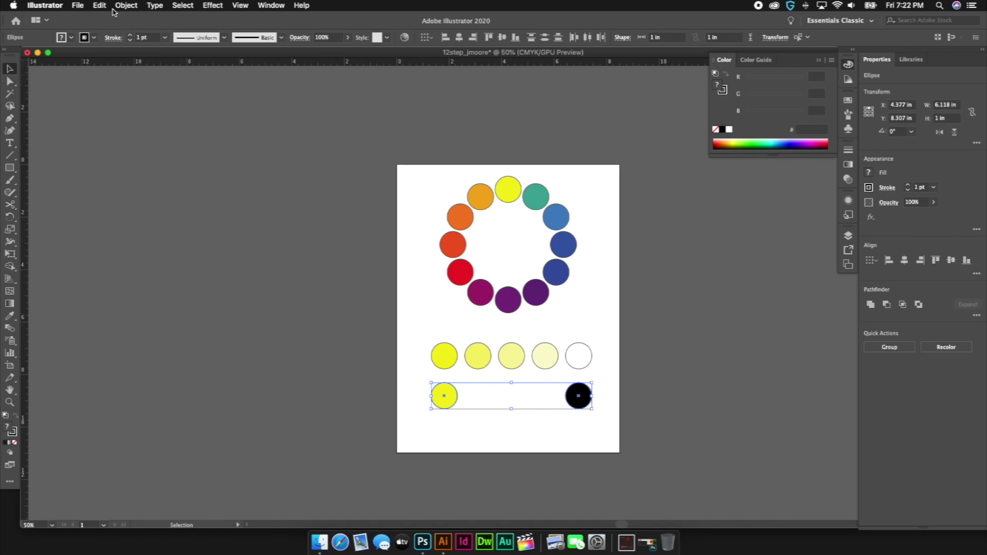
click(100, 5)
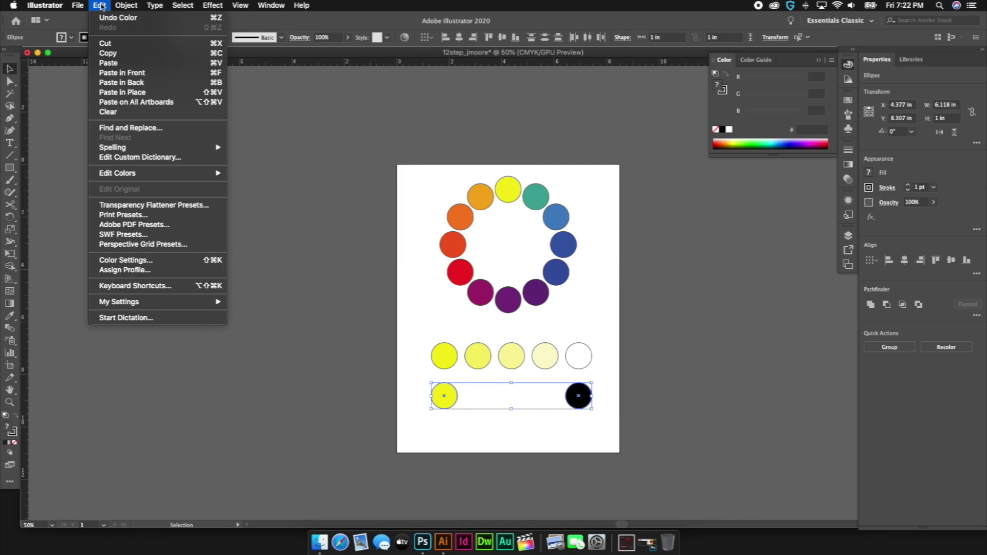
mouse_move(128, 7)
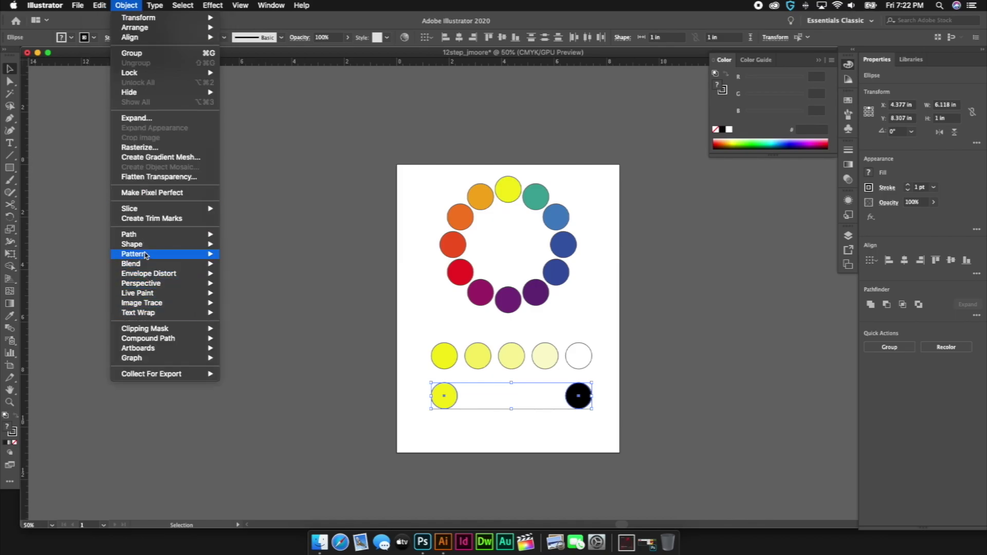
mouse_move(144, 263)
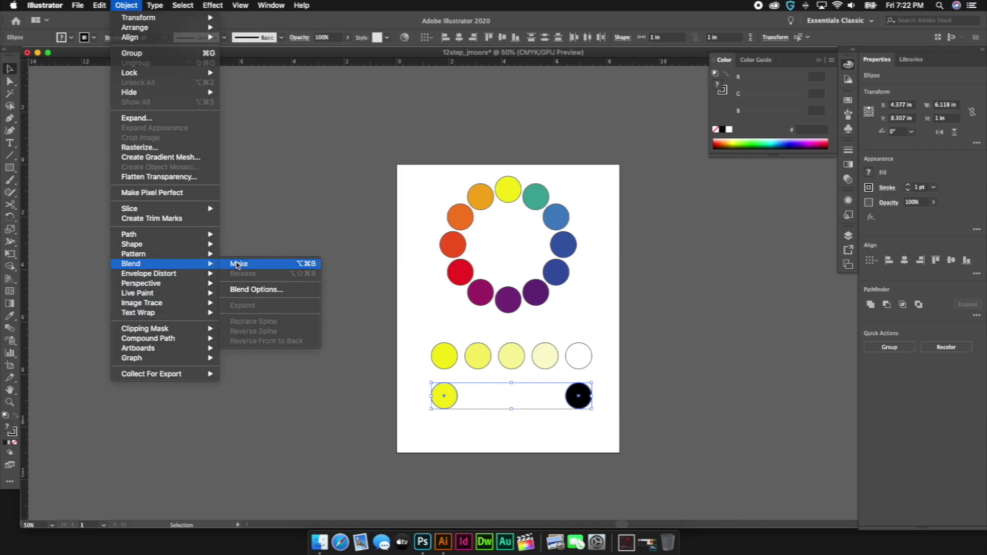
click(237, 265)
click(650, 366)
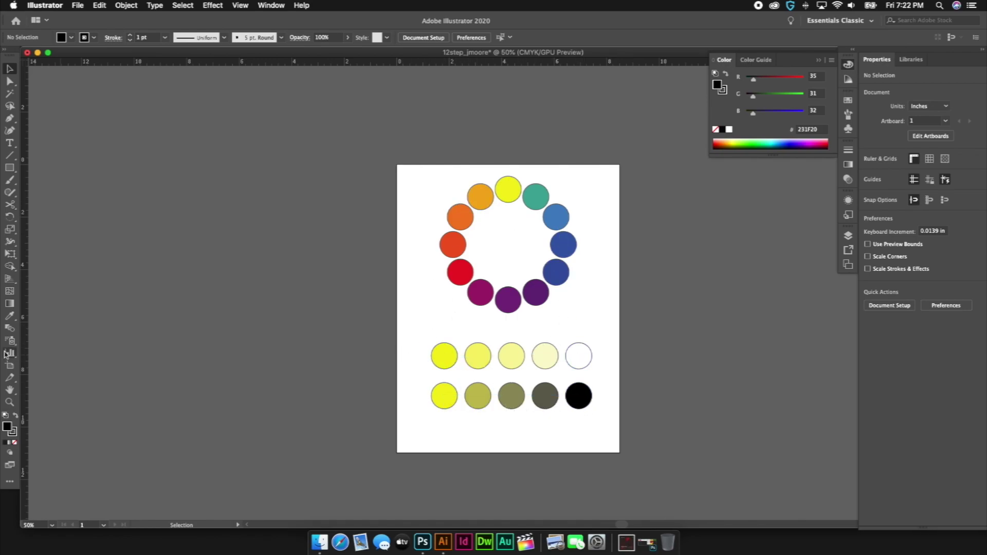
Add the text label "Tint" to the left of the yellow-to-white row
click(10, 143)
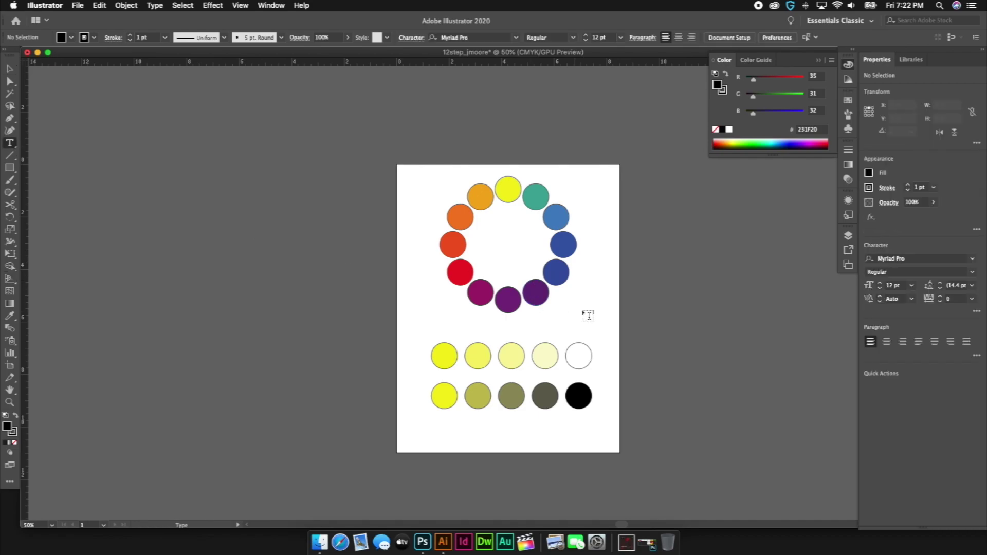
click(406, 355)
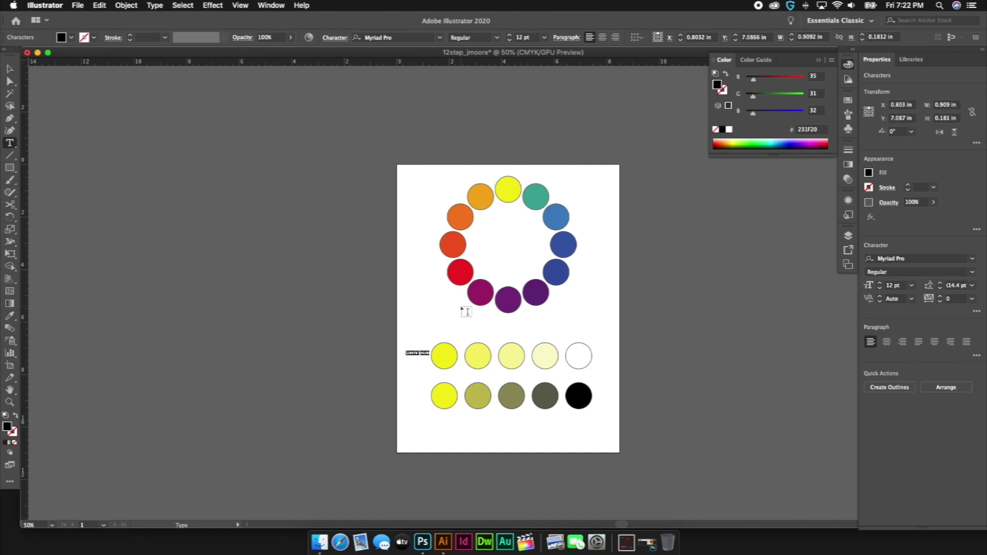
text(Tint)
click(10, 69)
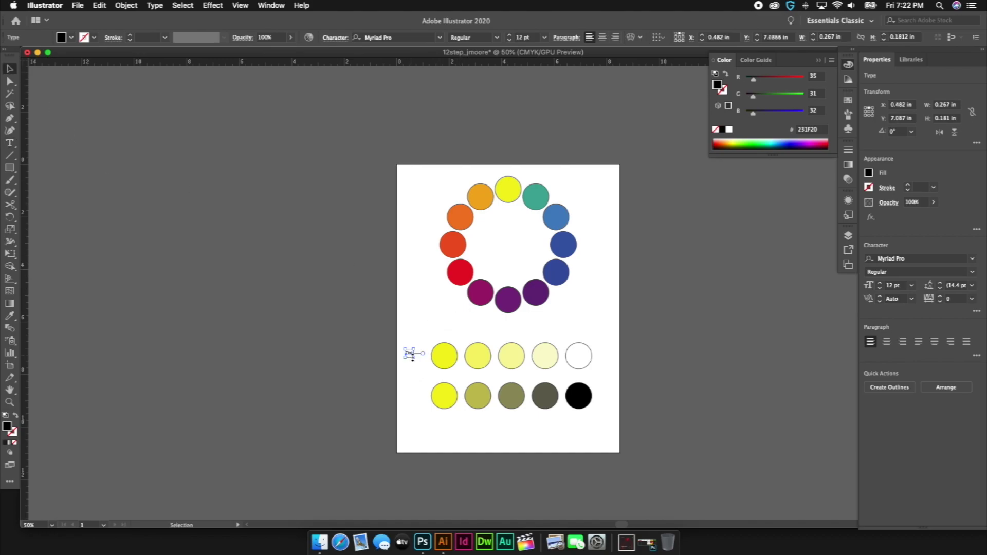
Scale the Tint label to about 16.87 pt and copy it beside the yellow-to-black row, changing the copy's text to "Shade"
drag(413, 358, 412, 397)
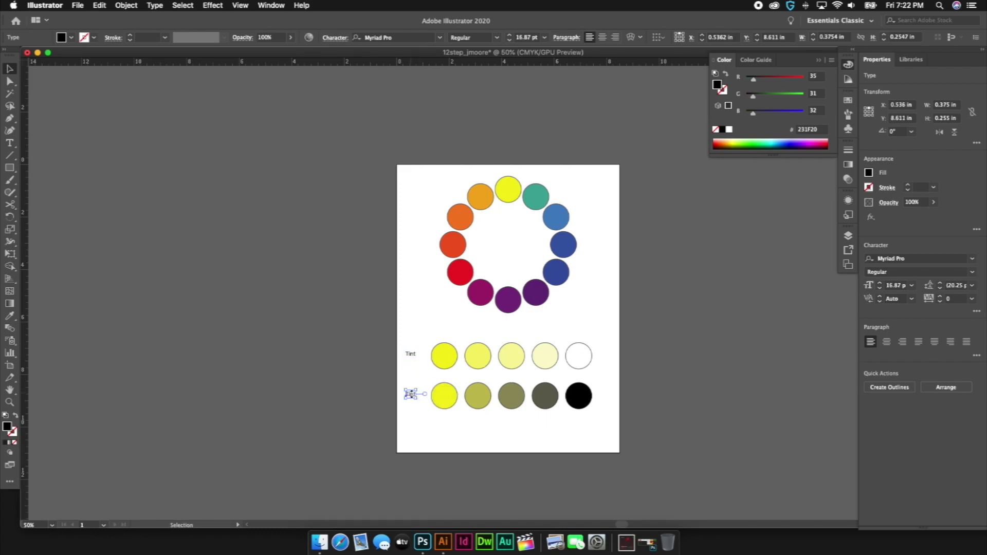
click(10, 144)
double_click(414, 394)
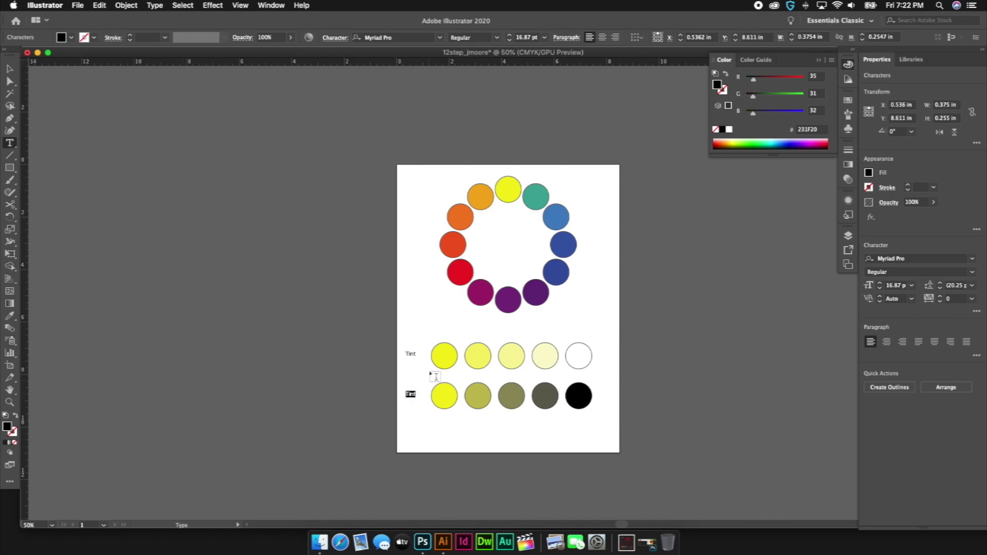
text(Sha)
Nudge the Tint and Shade labels together toward their rows, to about X 0.861 in, Y 7.156 in
click(9, 68)
drag(393, 339, 428, 405)
key(shift+Right)
key(shift+Right)
key(shift+Left)
key(Down)
key(Down)
key(Right)
key(Down)
key(Down)
key(Right)
key(Right)
key(Right)
key(Right)
key(Right)
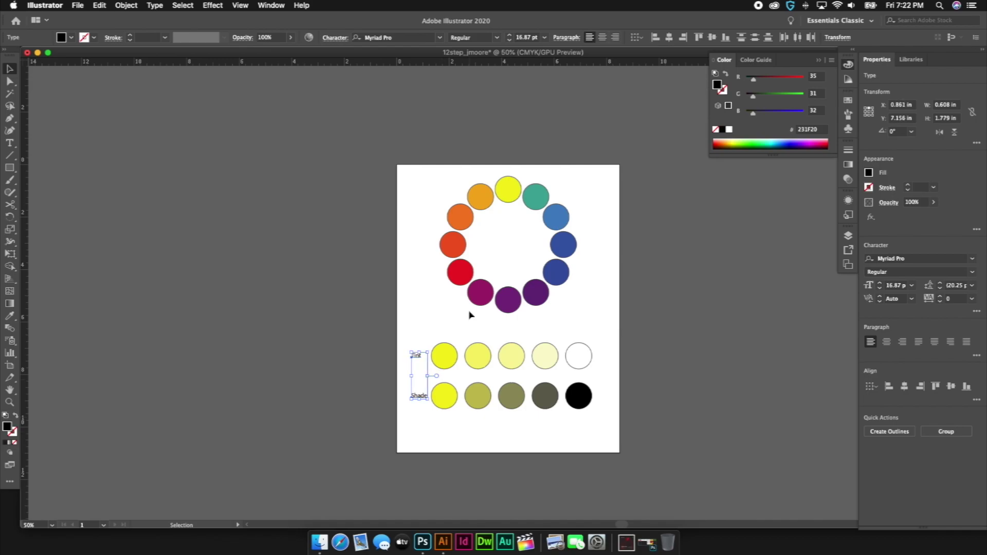
Copy the Tint label beside the red circle of the wheel and change the copy's text to "Red Primary" on two lines
click(424, 302)
click(419, 359)
drag(419, 358, 435, 280)
double_click(437, 280)
double_click(434, 280)
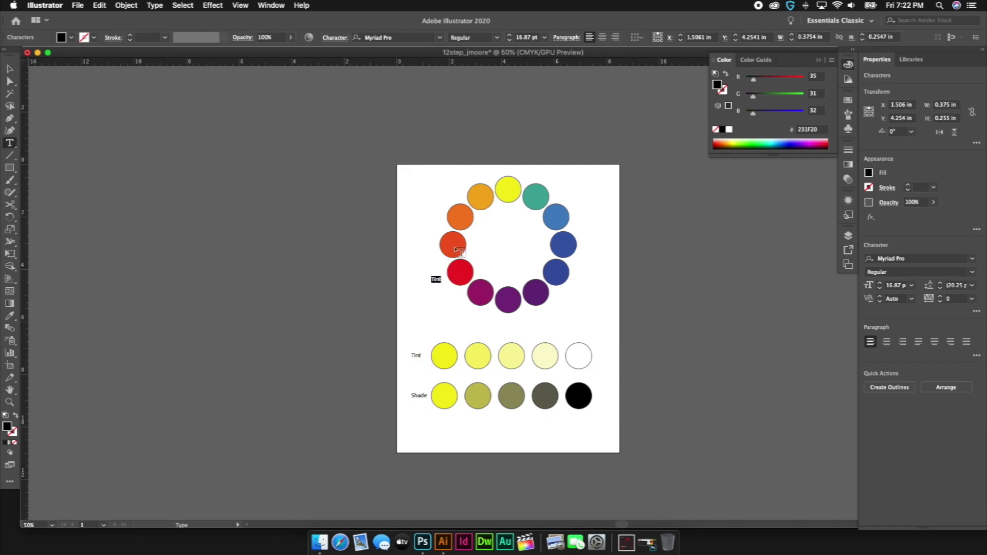
text(Red )
text(Primary)
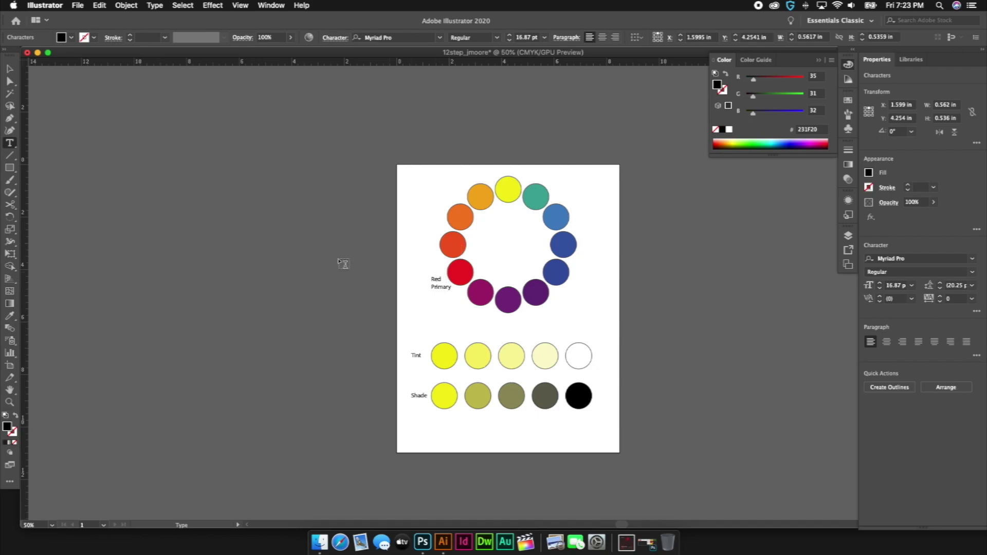
Copy the Red Primary label beside the lower blue circle across the wheel and change its first word to "Blue"
click(10, 69)
drag(443, 289, 585, 287)
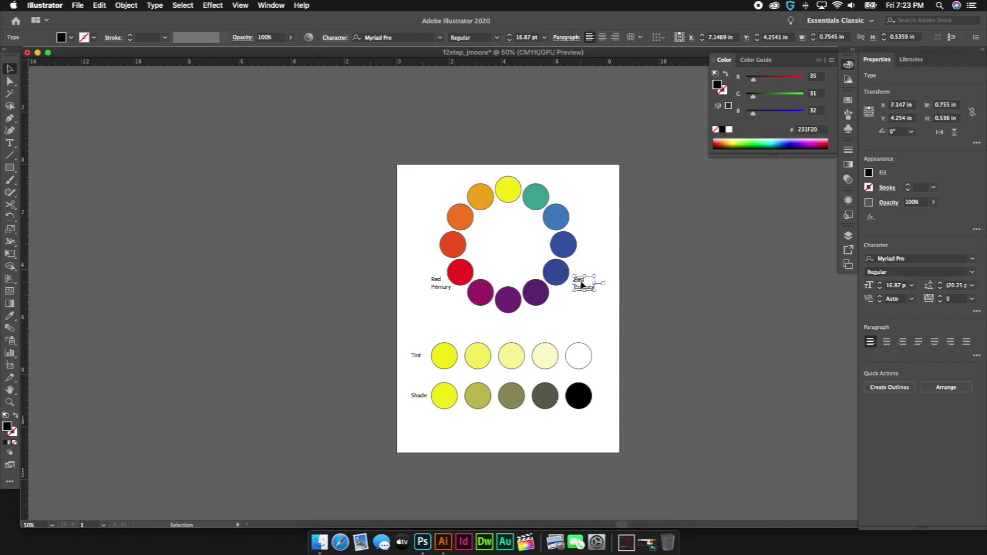
double_click(581, 280)
double_click(580, 280)
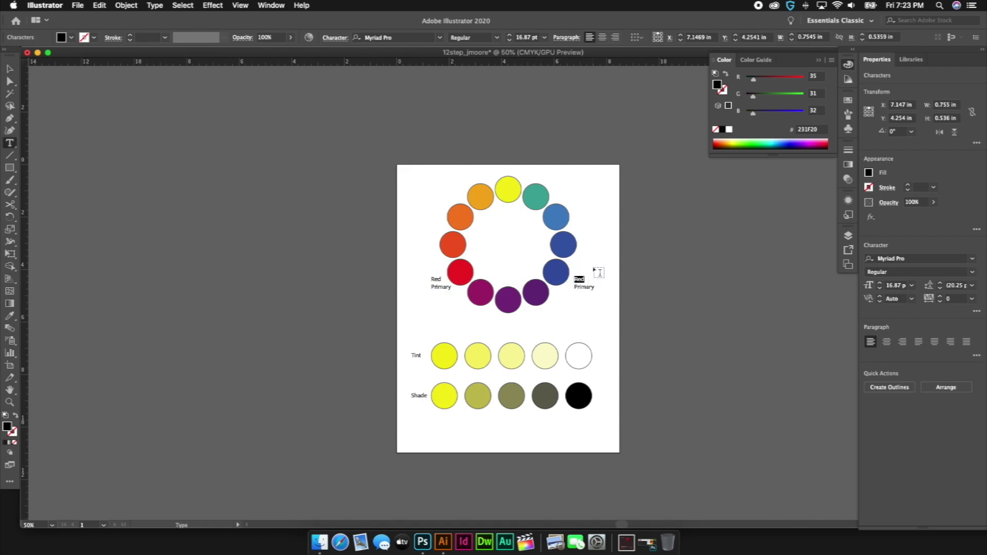
text(Blue)
Copy the Blue Primary label above the yellow circle at the top of the wheel and change its first word to "Yellow"
click(10, 68)
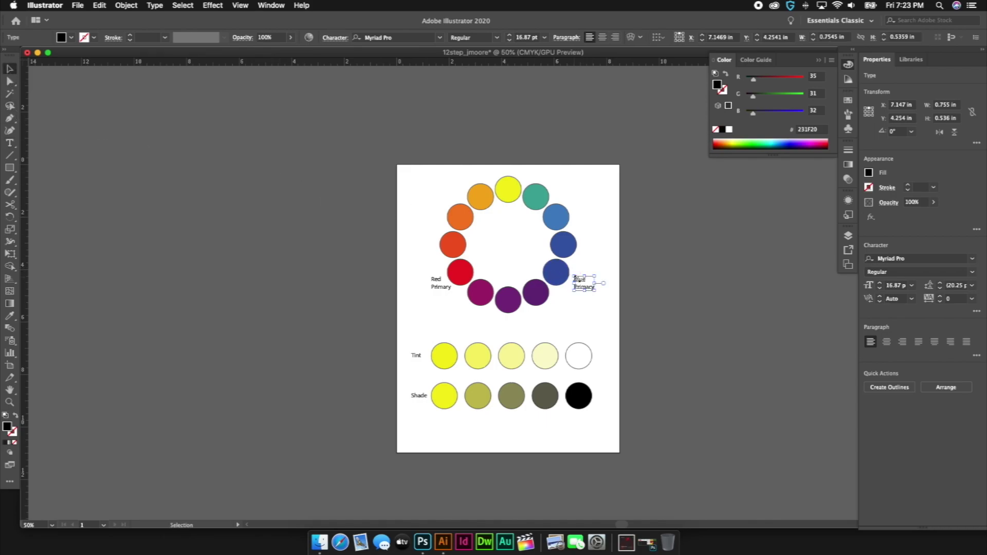
drag(583, 282, 520, 170)
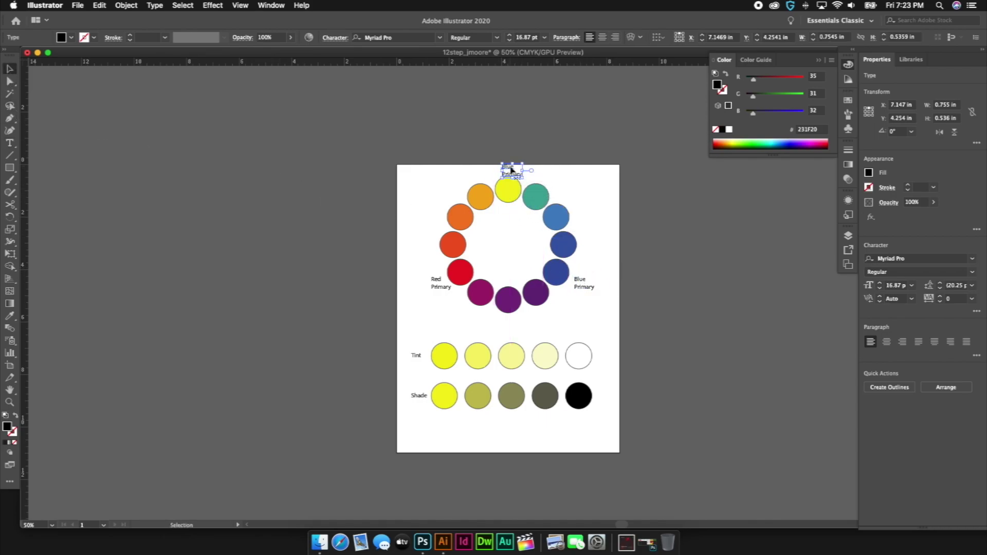
double_click(515, 174)
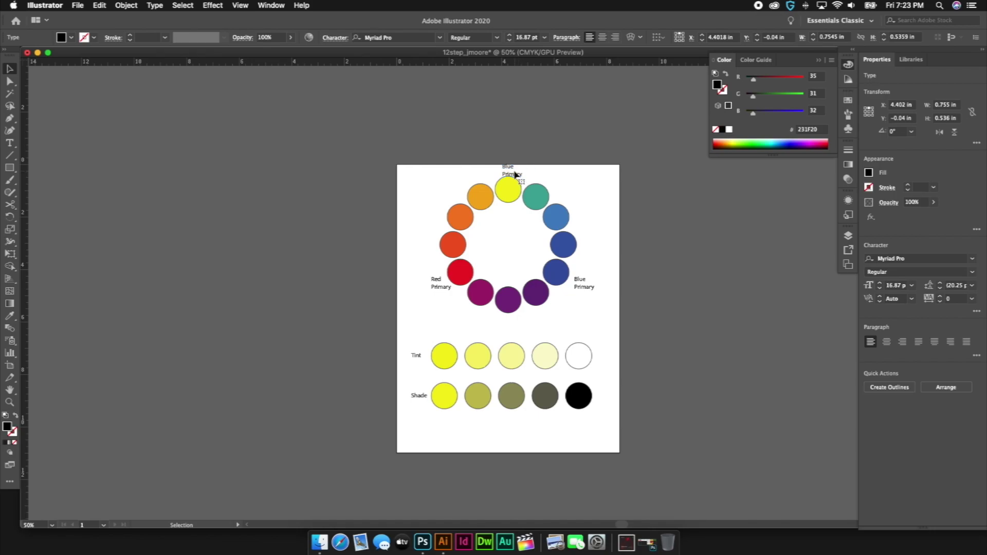
double_click(508, 166)
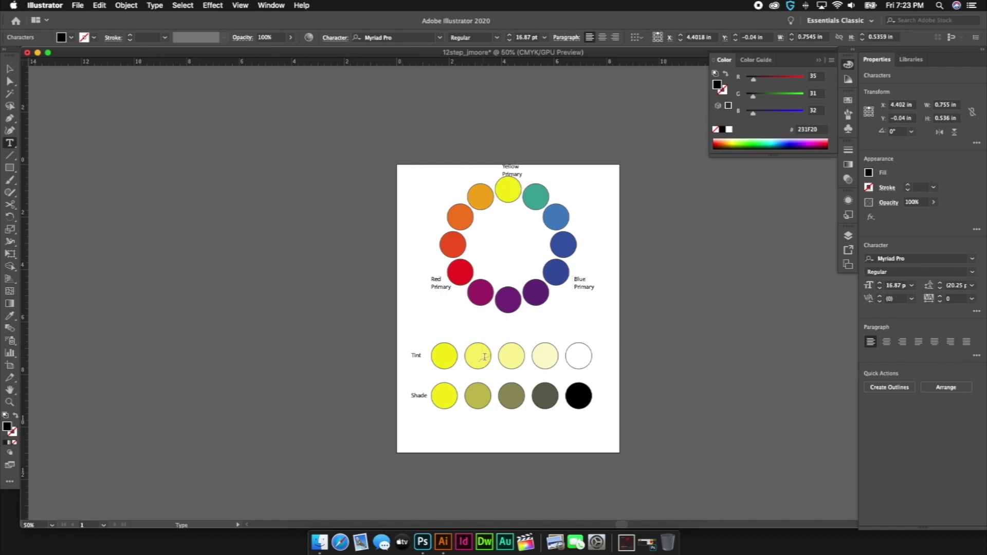
Select the whole wheel, both scales and all labels, and nudge them down and slightly right on the page
click(11, 70)
drag(374, 135, 660, 487)
key(shift+Down)
key(shift+Down)
key(shift+Down)
key(shift+Down)
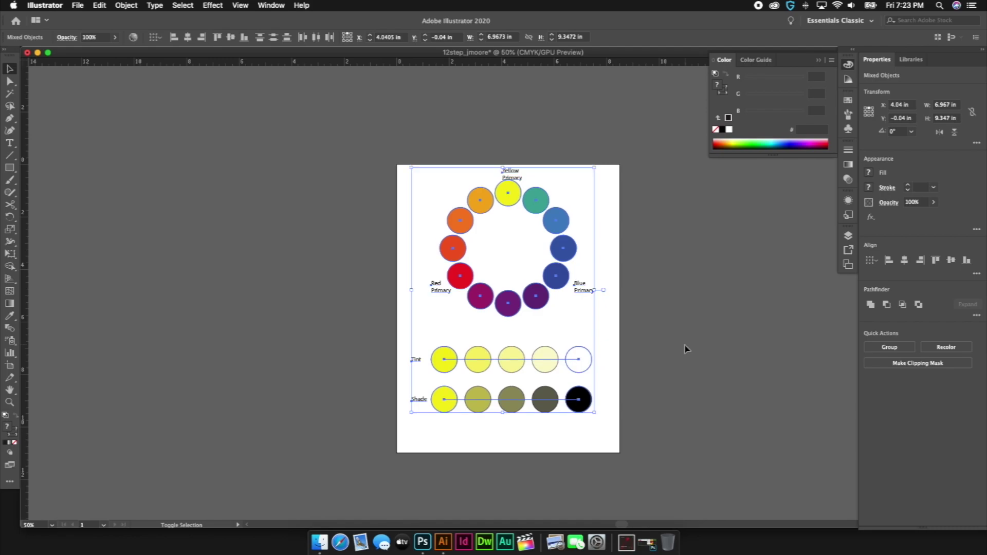
key(shift+Right)
key(Left)
key(Down)
Add the text label "Name" near the page's upper-left corner and shift it slightly inward
click(9, 143)
click(405, 178)
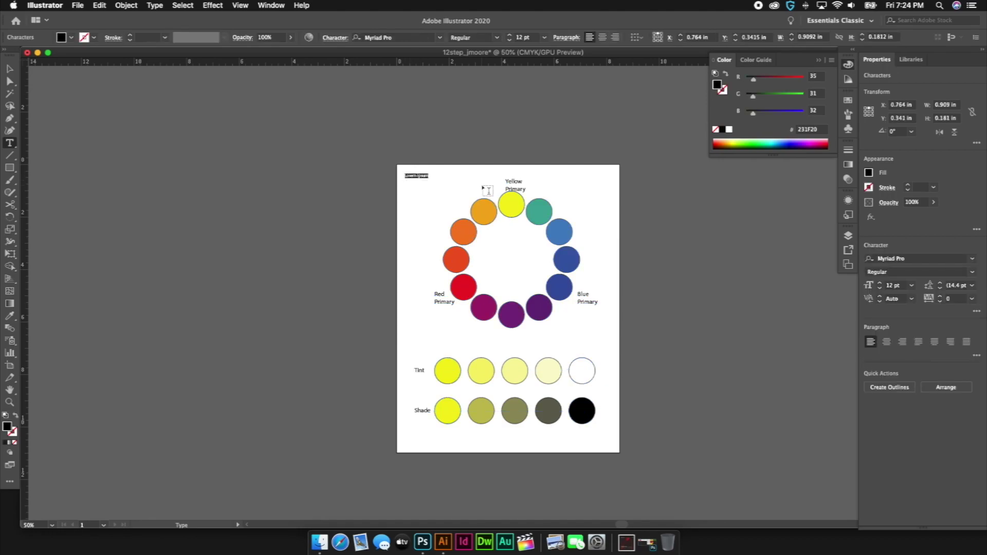
text(Name)
click(9, 69)
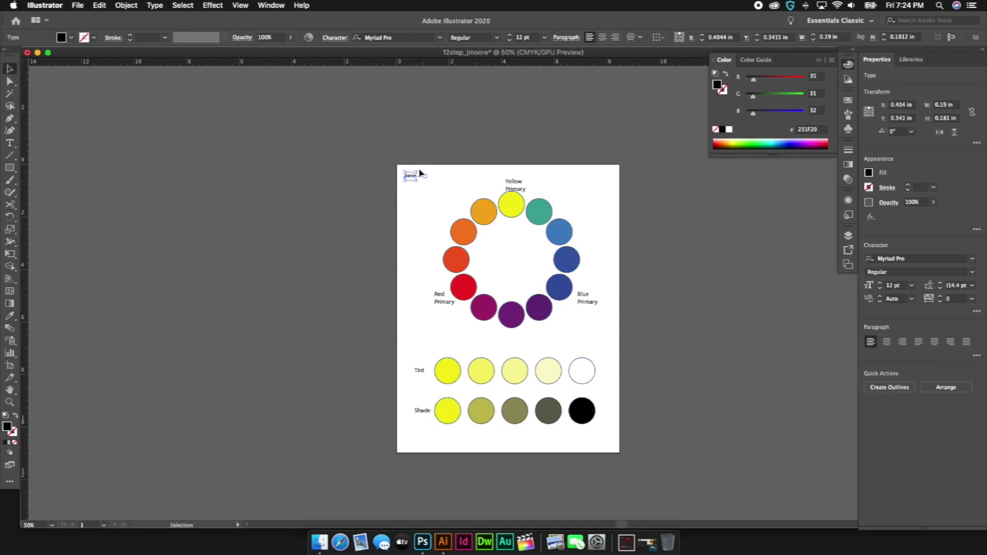
drag(409, 176, 421, 183)
Nudge the Yellow Primary label up and left so it sits centred just above the yellow circle
click(518, 189)
key(shift+Up)
key(shift+Left)
key(Down)
key(Down)
Select all twelve circles of the colour wheel and fill them with white
click(508, 211)
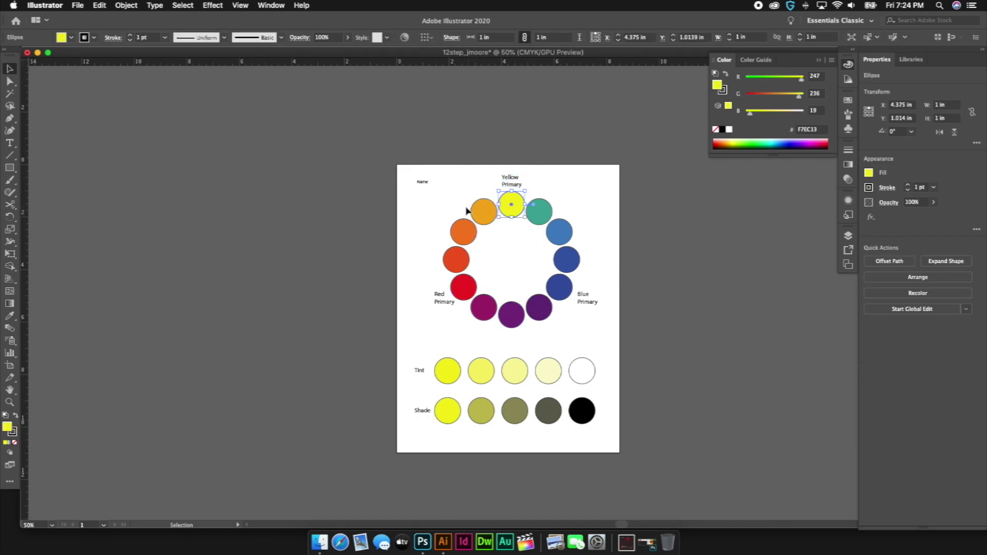
shift+click(478, 217)
shift+click(460, 259)
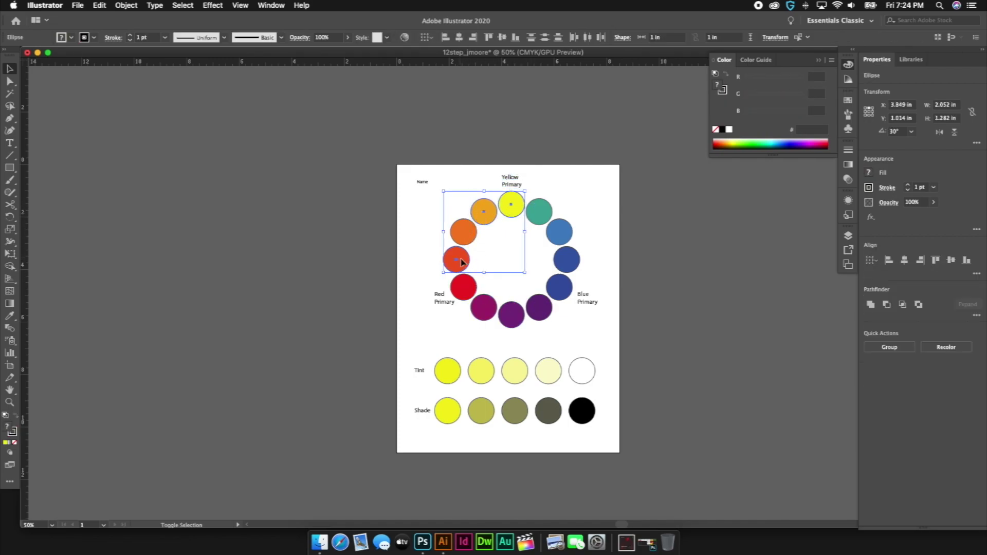
shift+click(467, 292)
shift+click(466, 241)
shift+click(548, 214)
shift+click(560, 225)
shift+click(571, 264)
shift+click(561, 289)
shift+click(545, 309)
shift+click(513, 317)
shift+click(488, 311)
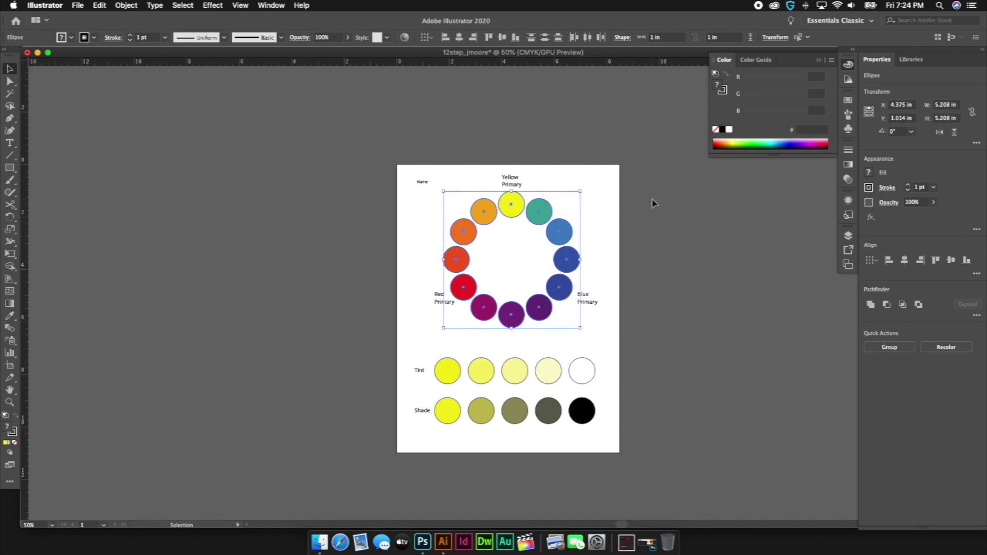
click(728, 130)
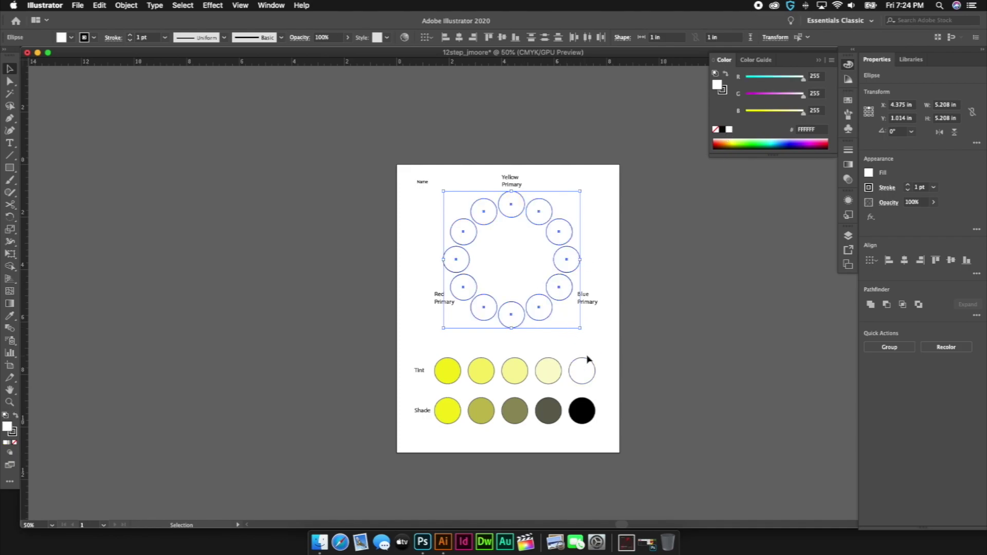
Fill both the tint and shade blend rows with white
drag(604, 361, 453, 432)
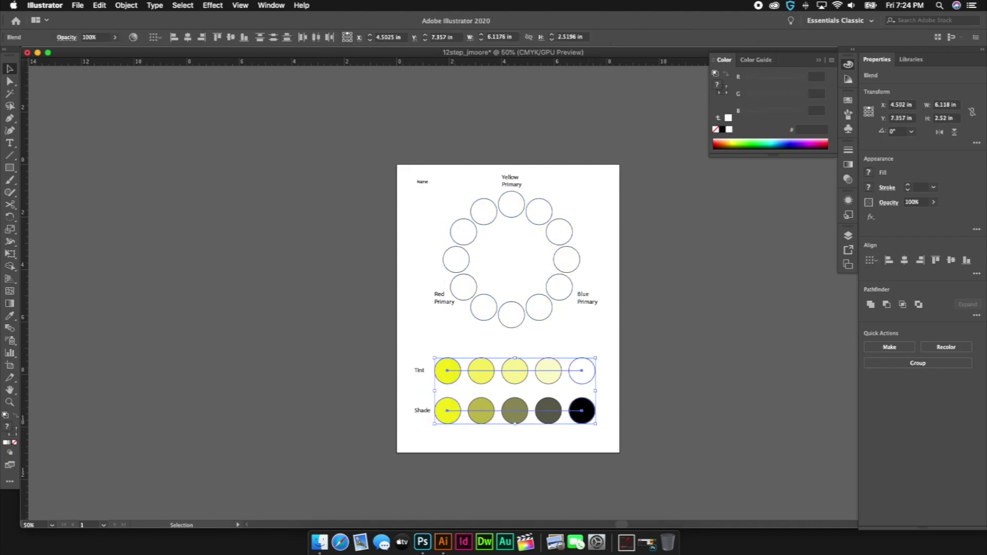
click(729, 129)
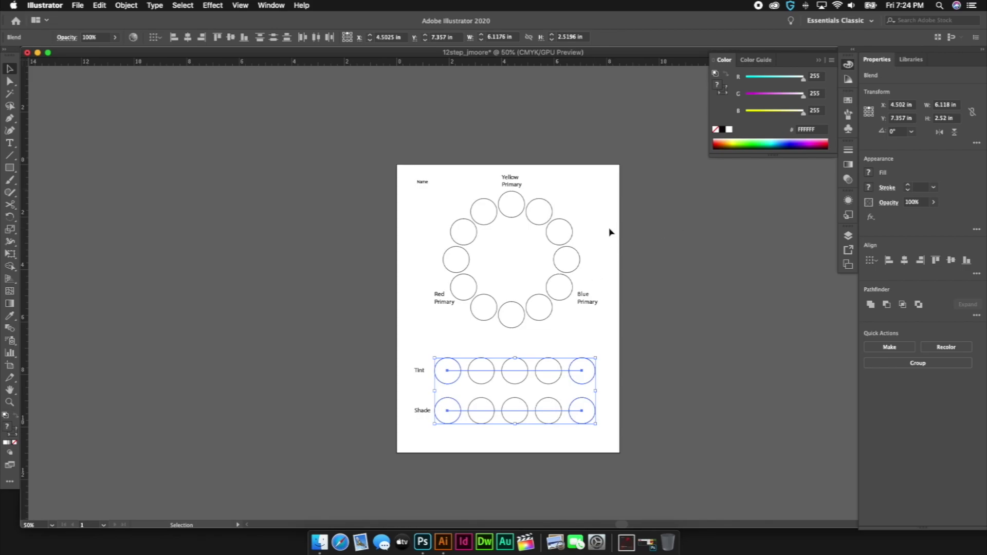